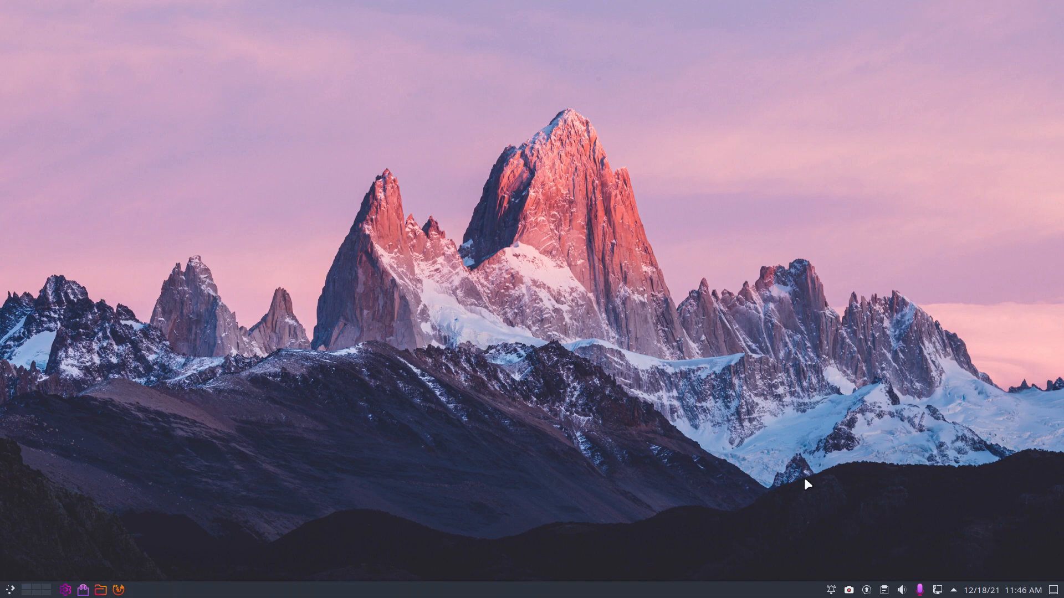
# Step: Open the audio device configuration, tile its window in the screen's upper-right quarter, and review the playback and recording devices
pyautogui.rightClick(902, 590)
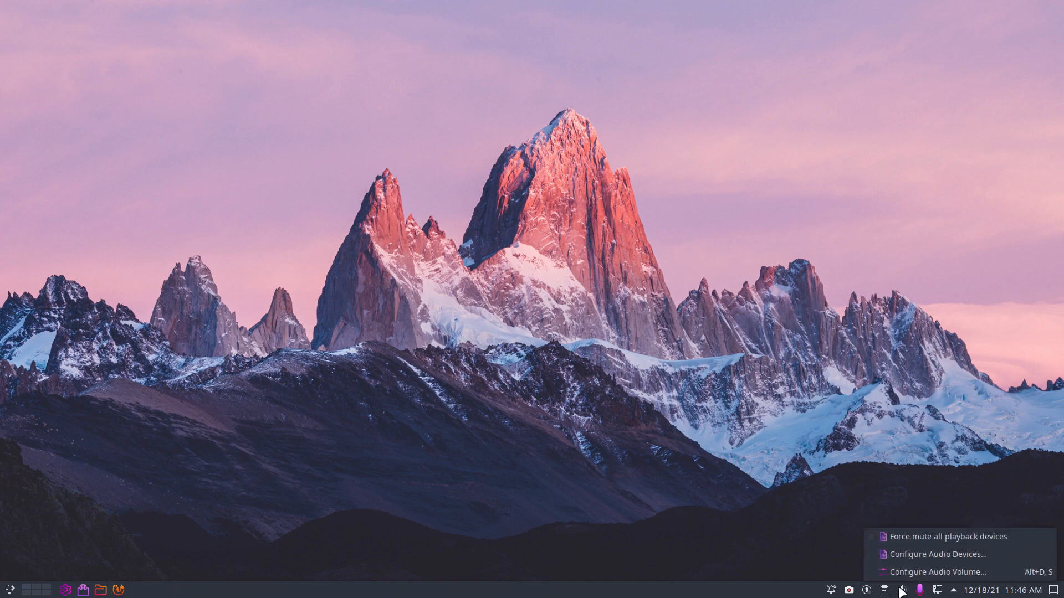
pyautogui.click(909, 554)
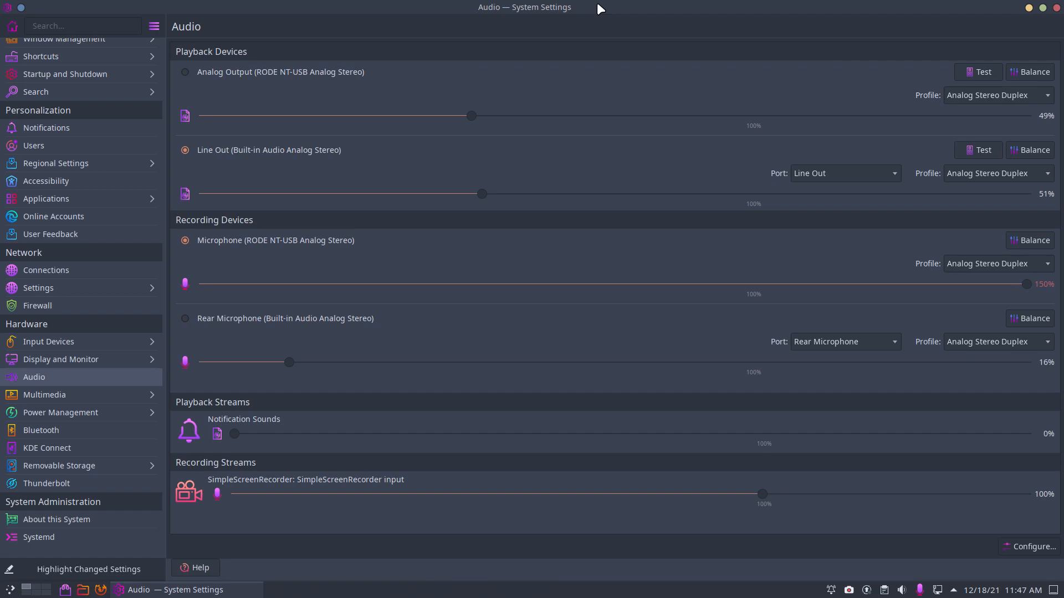
pyautogui.moveTo(597, 2); pyautogui.dragTo(1040, 21)
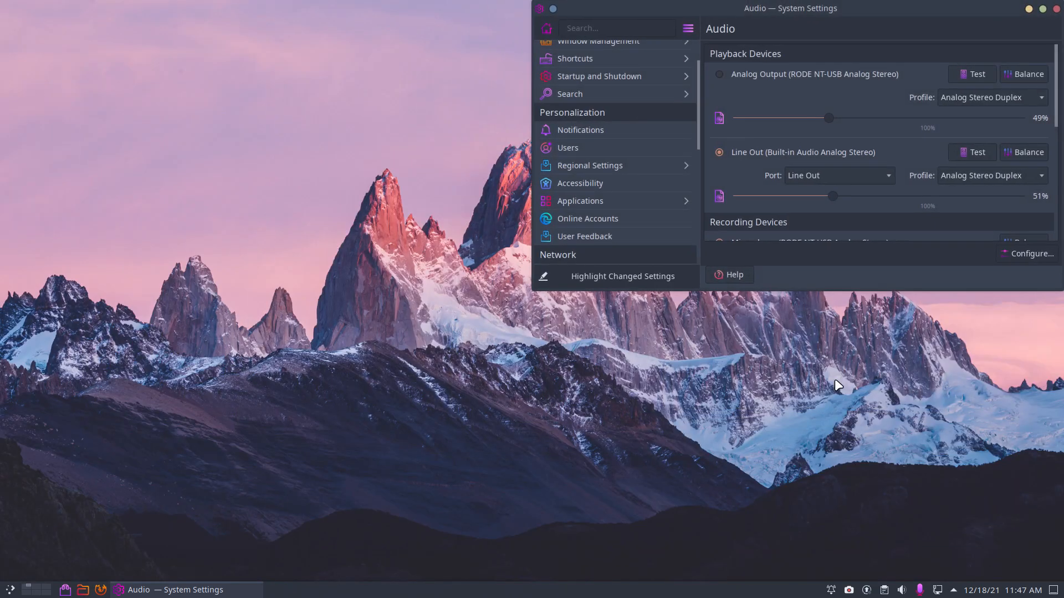
pyautogui.scroll(-1, 871, 177)
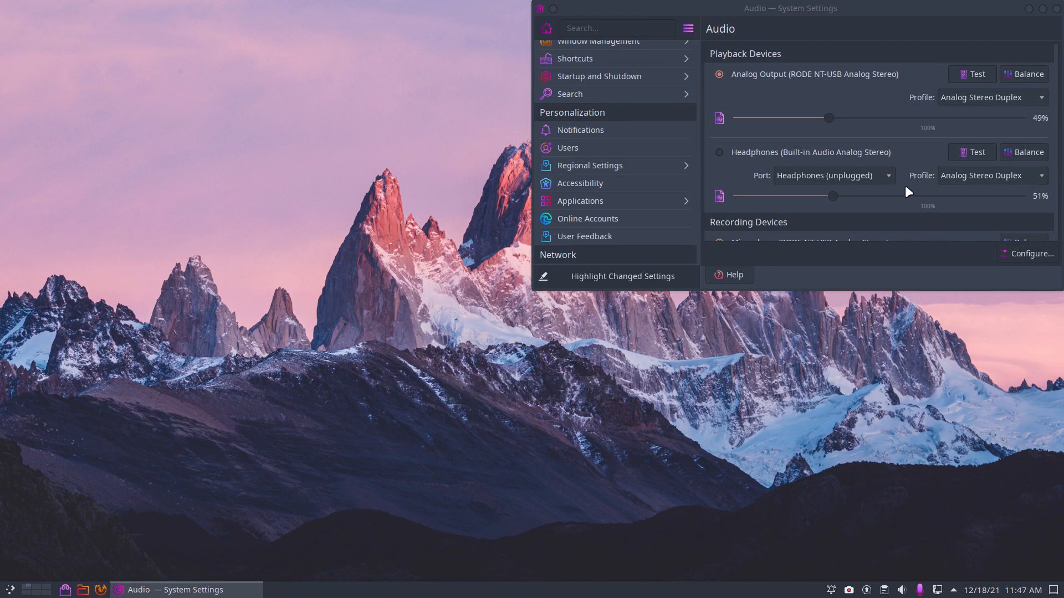
pyautogui.scroll(-4, 905, 189)
pyautogui.scroll(1, 904, 189)
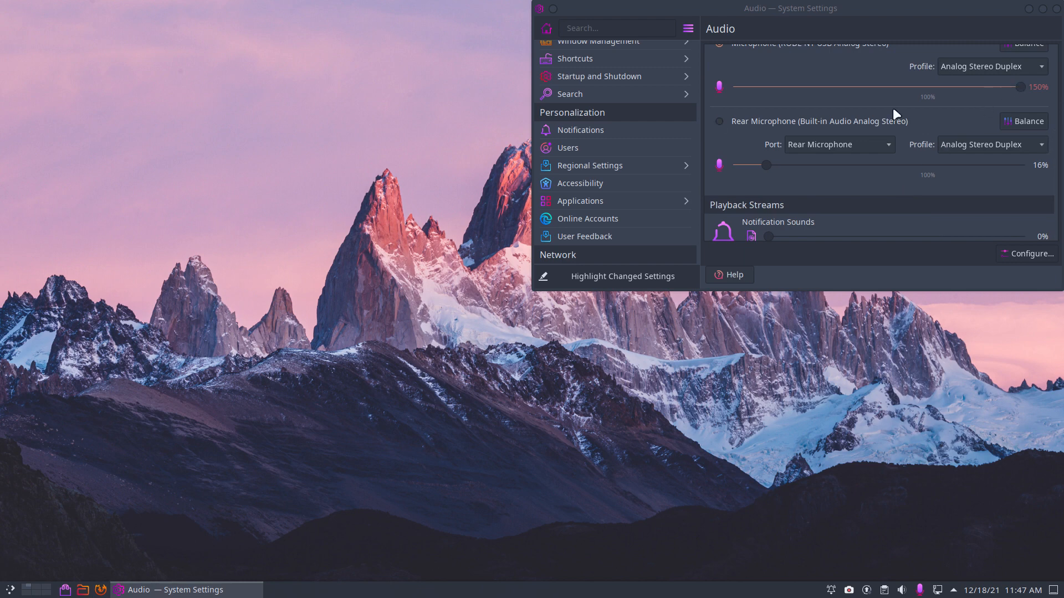
# Step: Check the audio devices in the system tray's volume pop-up, close it, and minimize the audio settings window
pyautogui.click(902, 591)
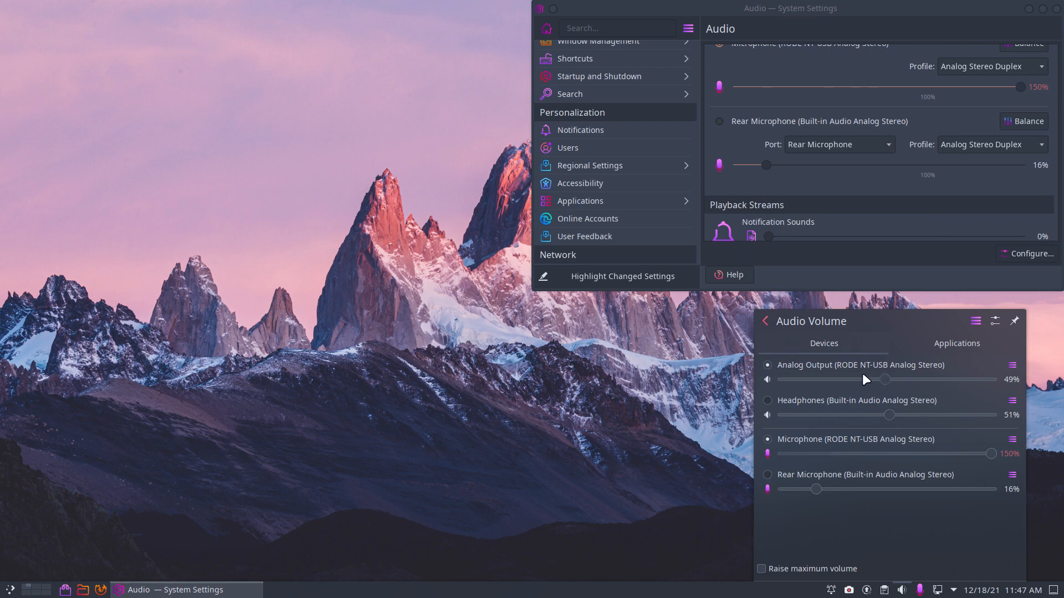
pyautogui.click(679, 490)
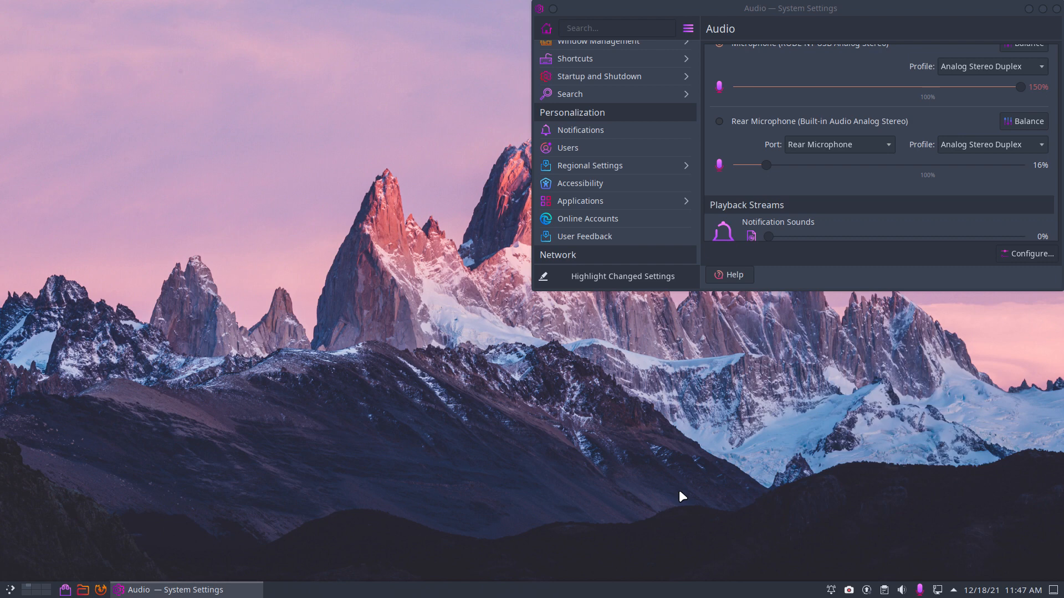
pyautogui.click(1028, 8)
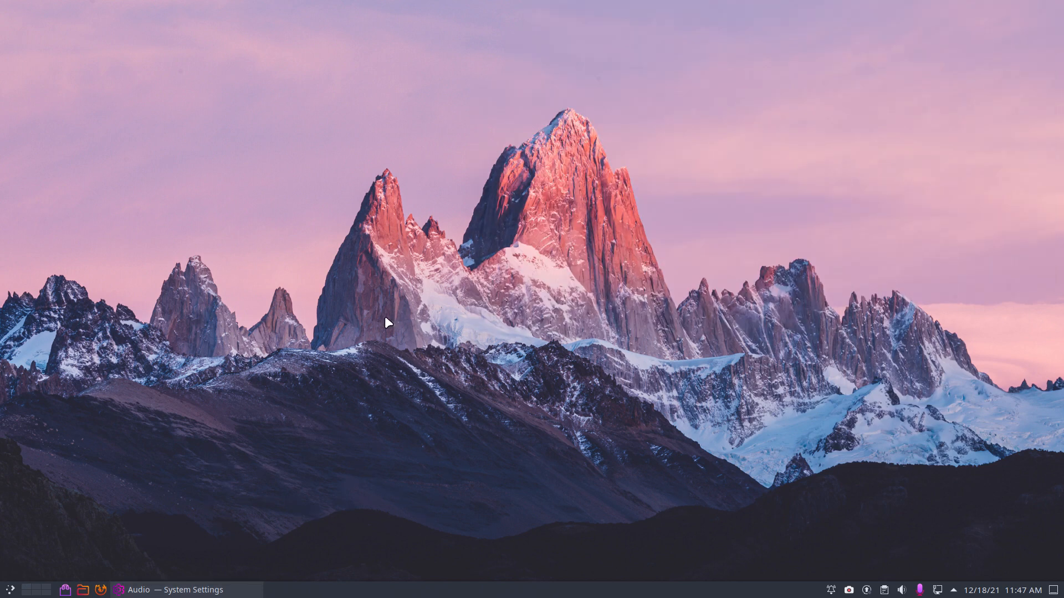
# Step: Open the desktop wallpaper settings in a maximized window and browse the available wallpapers
pyautogui.rightClick(452, 170)
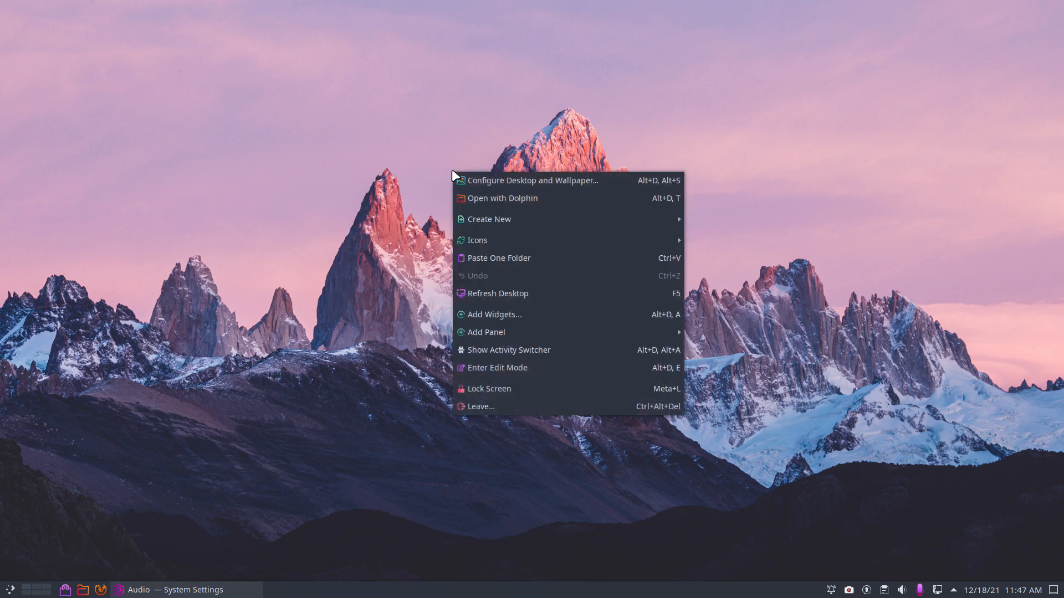
pyautogui.click(537, 181)
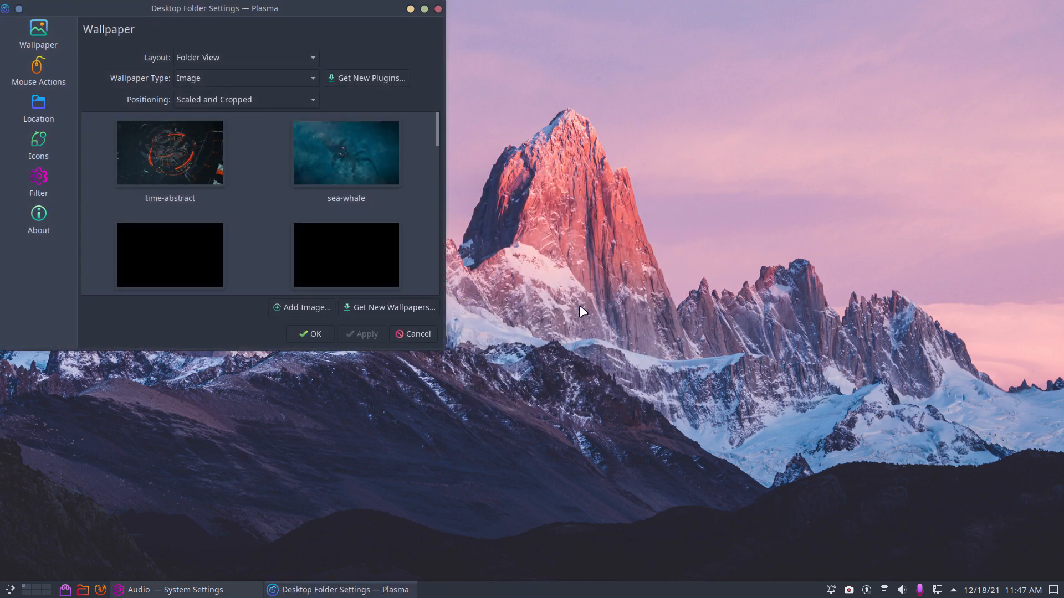
pyautogui.moveTo(288, 23); pyautogui.dragTo(643, 78)
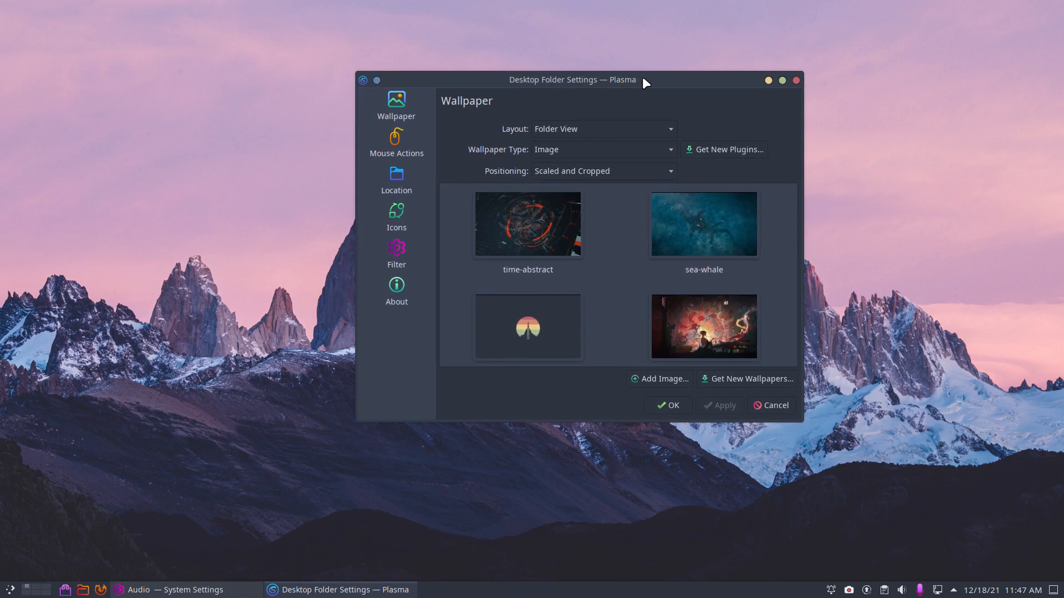
pyautogui.click(783, 81)
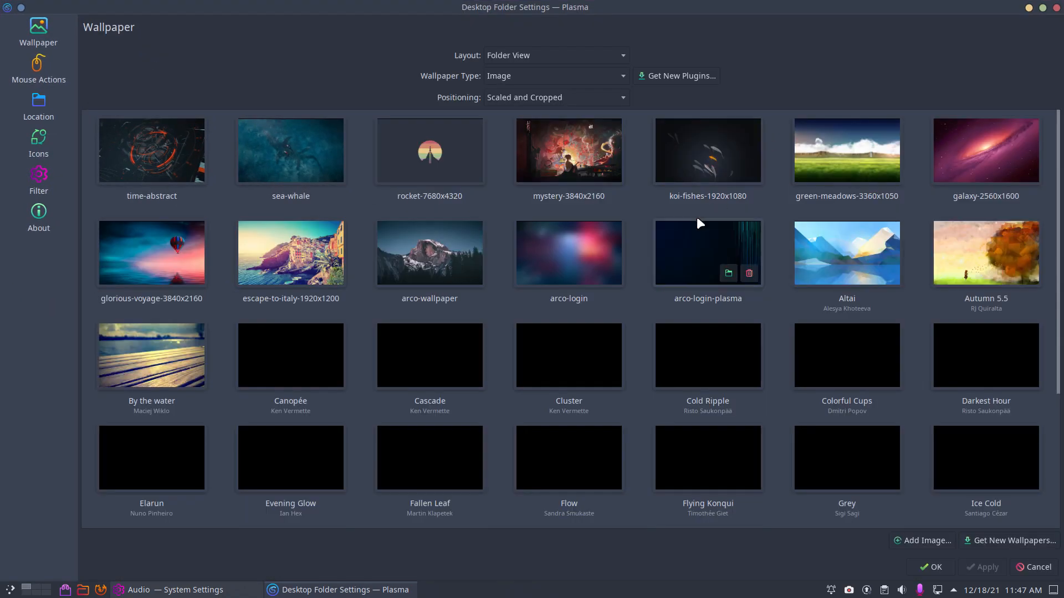
pyautogui.scroll(-3, 696, 221)
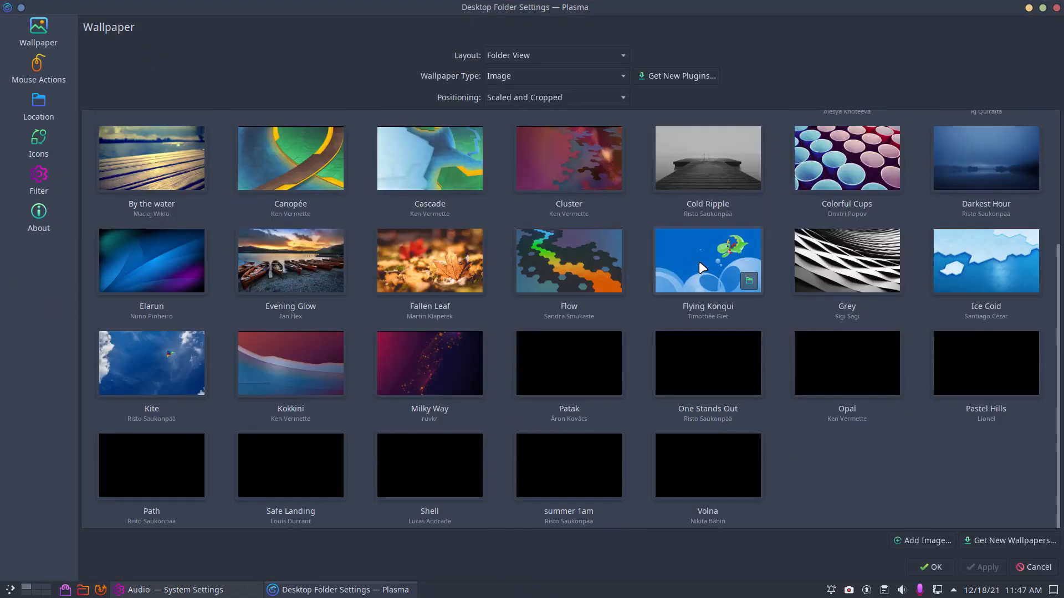
pyautogui.scroll(3, 699, 259)
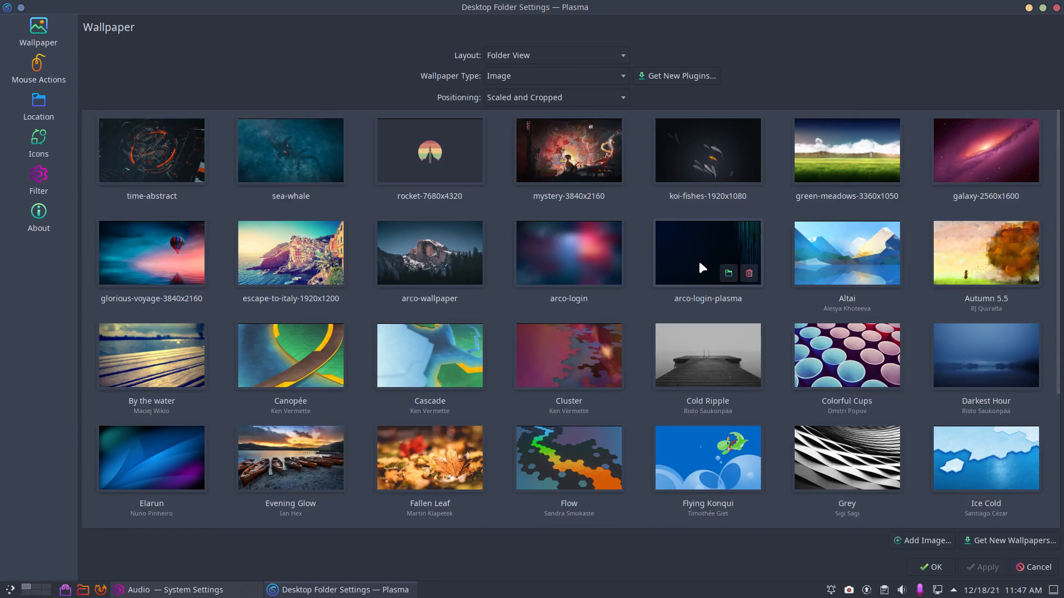
# Step: Start adding a wallpaper image and expand the usr and share folders on the root device in the file picker
pyautogui.click(918, 541)
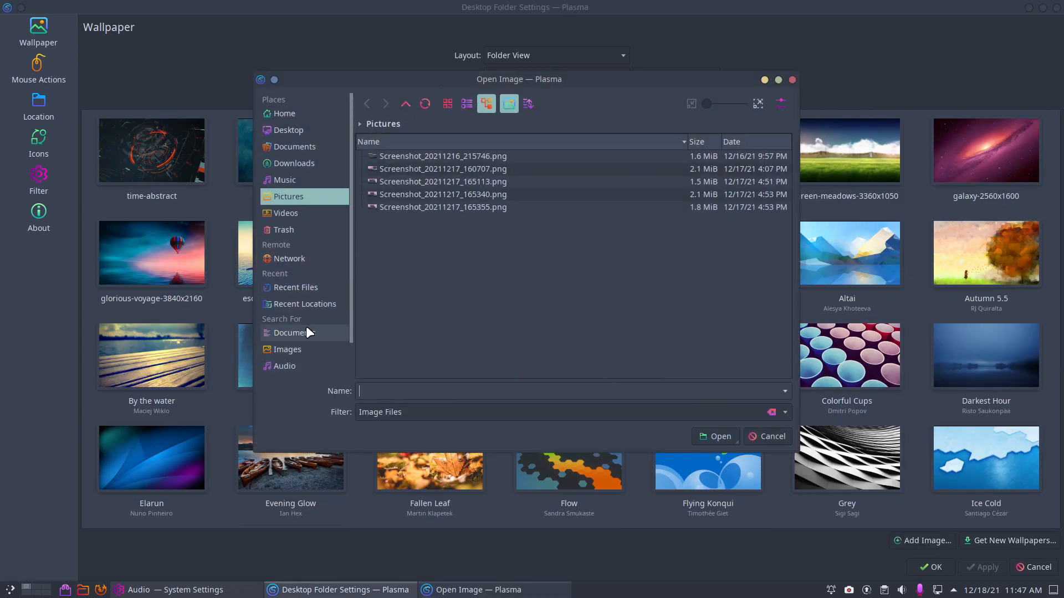
pyautogui.scroll(-2, 306, 325)
pyautogui.click(300, 364)
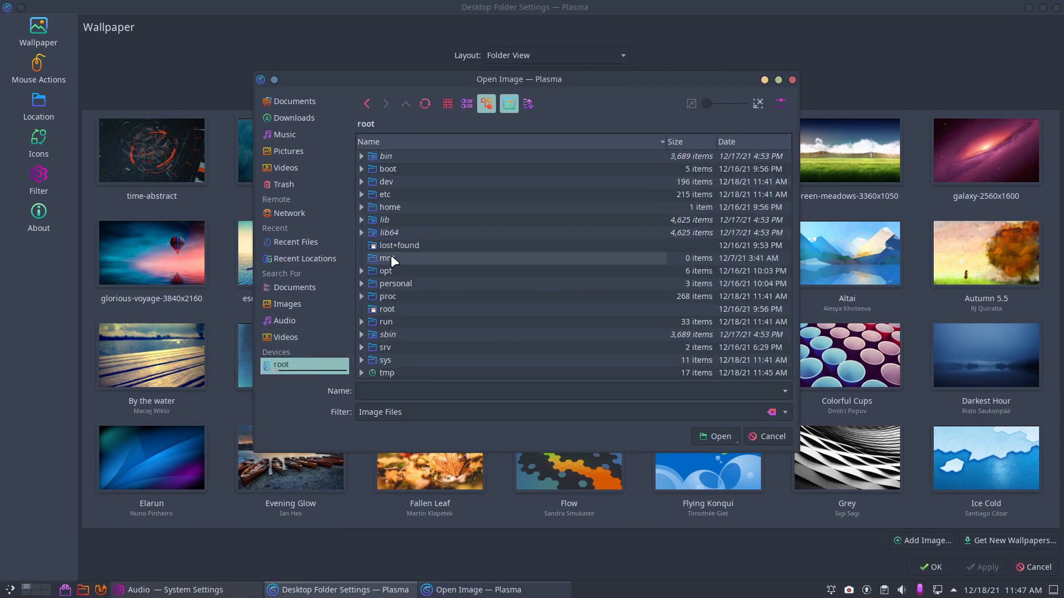
pyautogui.scroll(-2, 391, 258)
pyautogui.click(397, 357)
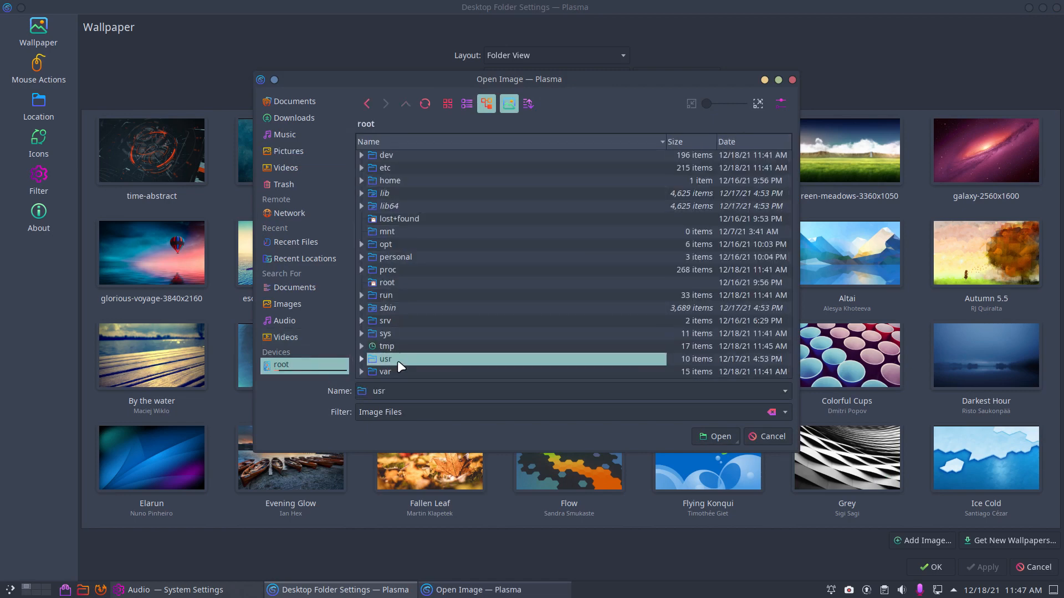
pyautogui.click(362, 358)
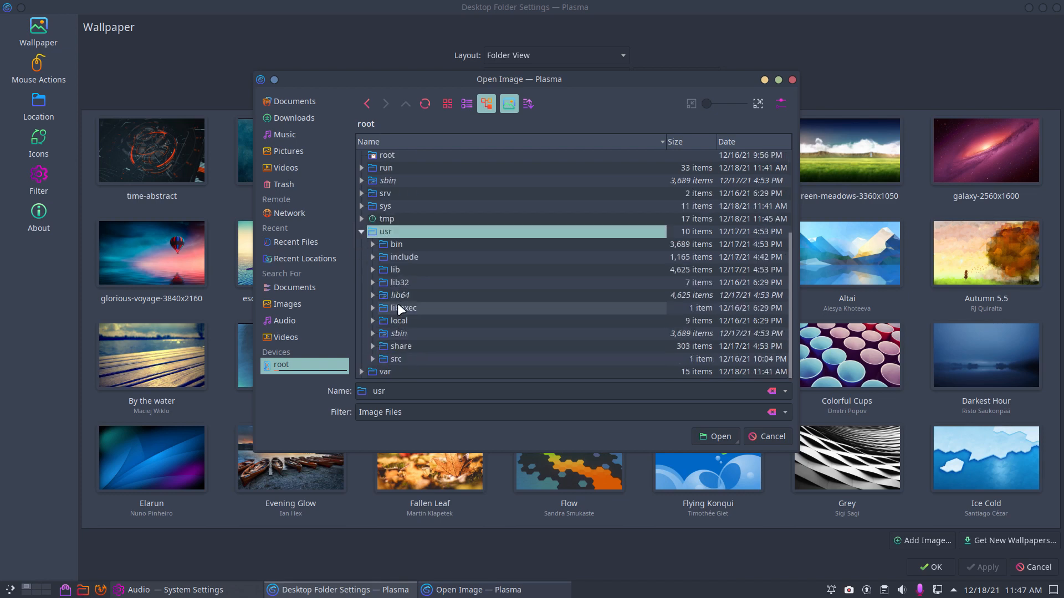
pyautogui.click(369, 347)
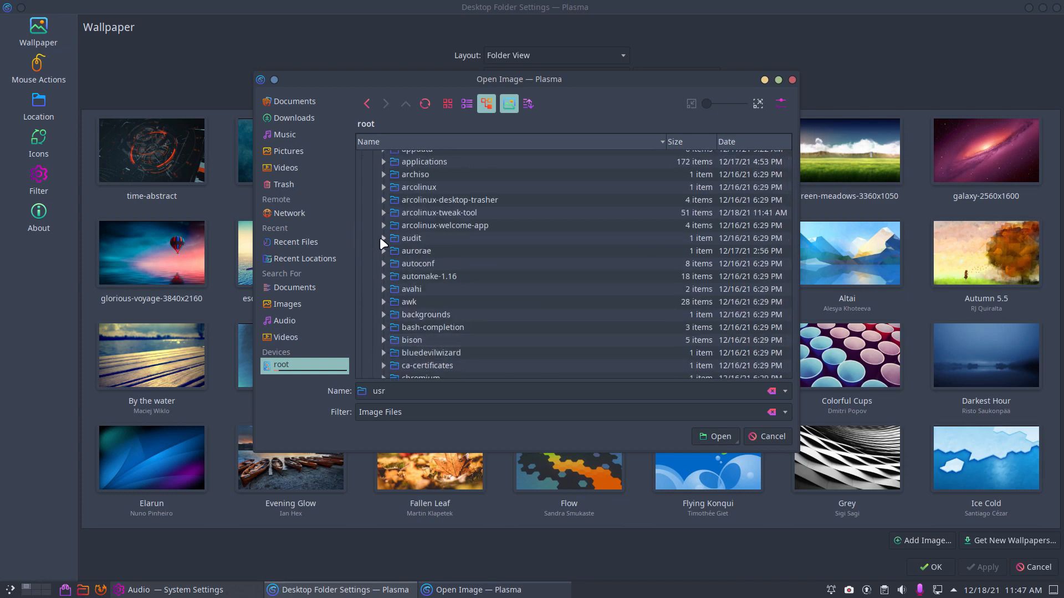
# Step: Find the backgrounds folder inside usr/share and expand it to show its subfolders
pyautogui.scroll(-3, 390, 270)
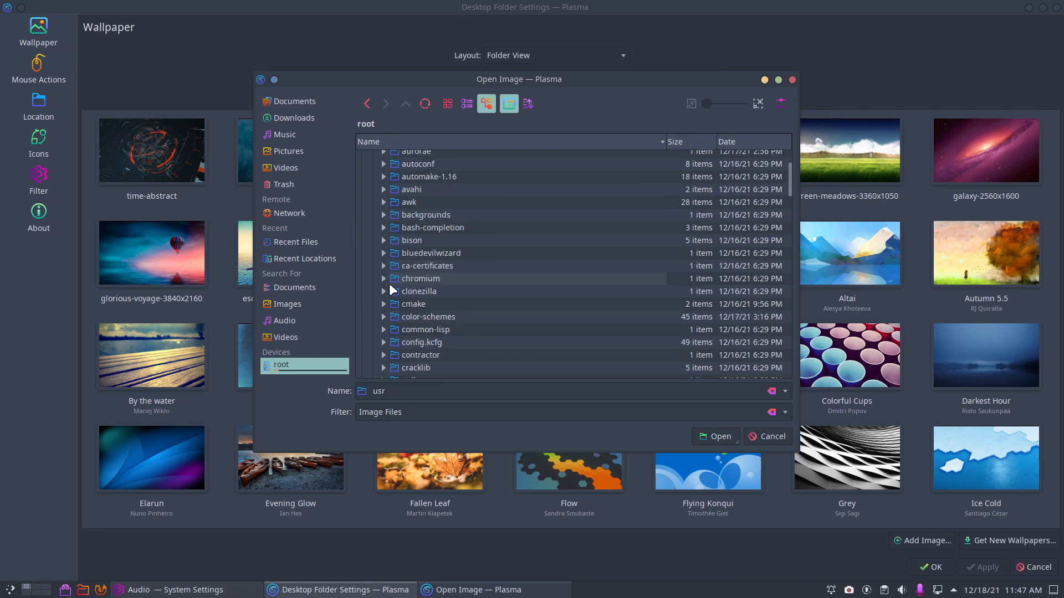
pyautogui.scroll(10, 380, 212)
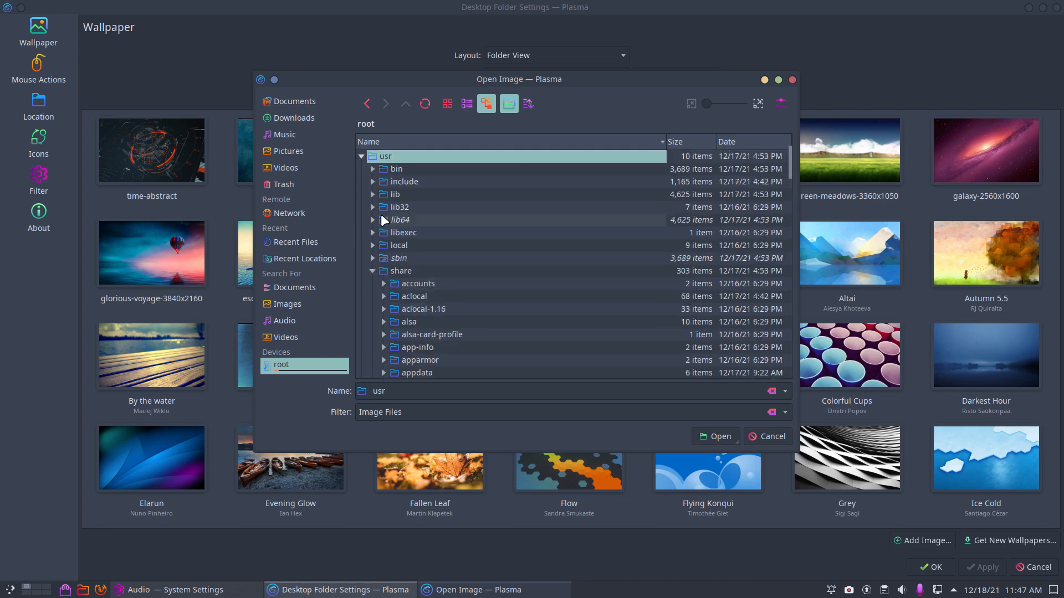
pyautogui.scroll(-13, 404, 268)
pyautogui.scroll(7, 404, 268)
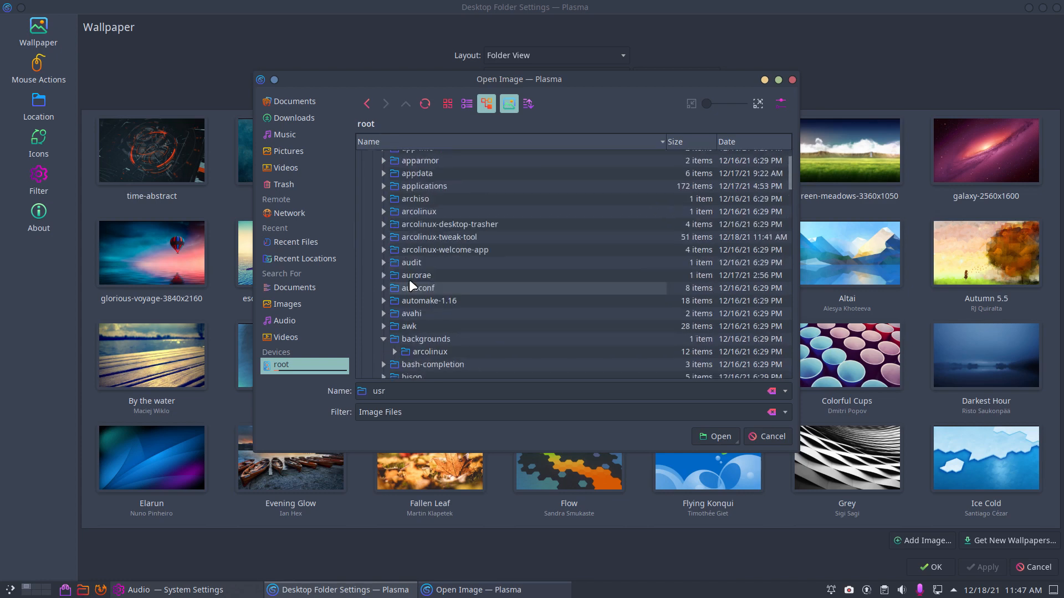
pyautogui.scroll(-1, 408, 280)
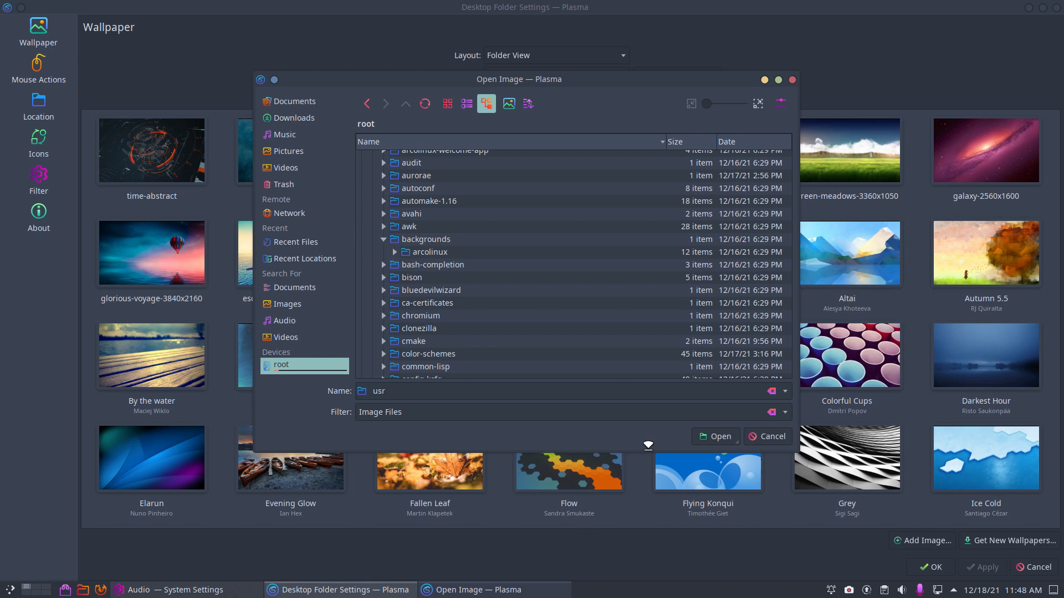
# Step: In a Konsole terminal, install arcolinux-sddm-backgrounds-git with sudo pacman -S, entering the account password and accepting the installation, and close the terminal
pyautogui.hotkey('ctrl', 'alt', 't')
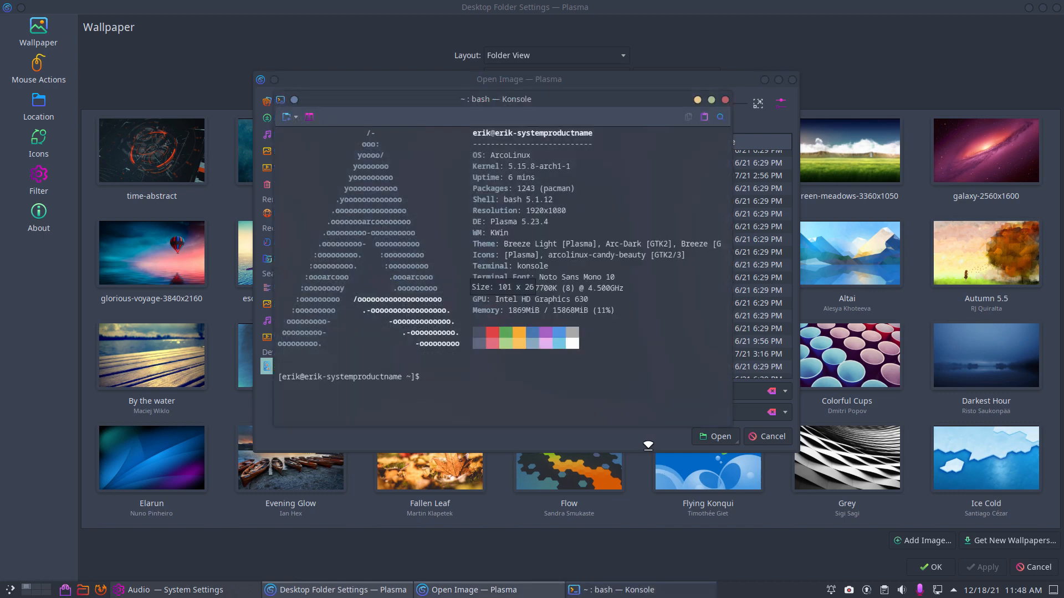
pyautogui.write('sudo pacman ')
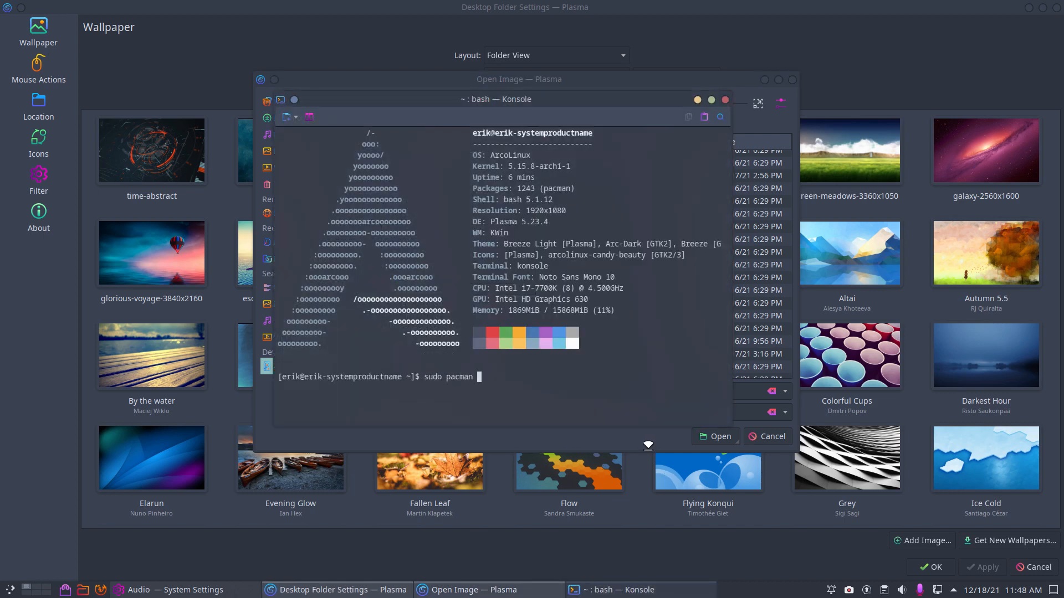
pyautogui.write('-S arcolinux-sddm-bac')
pyautogui.press('Tab')
pyautogui.press('Return')
pyautogui.press('Return')
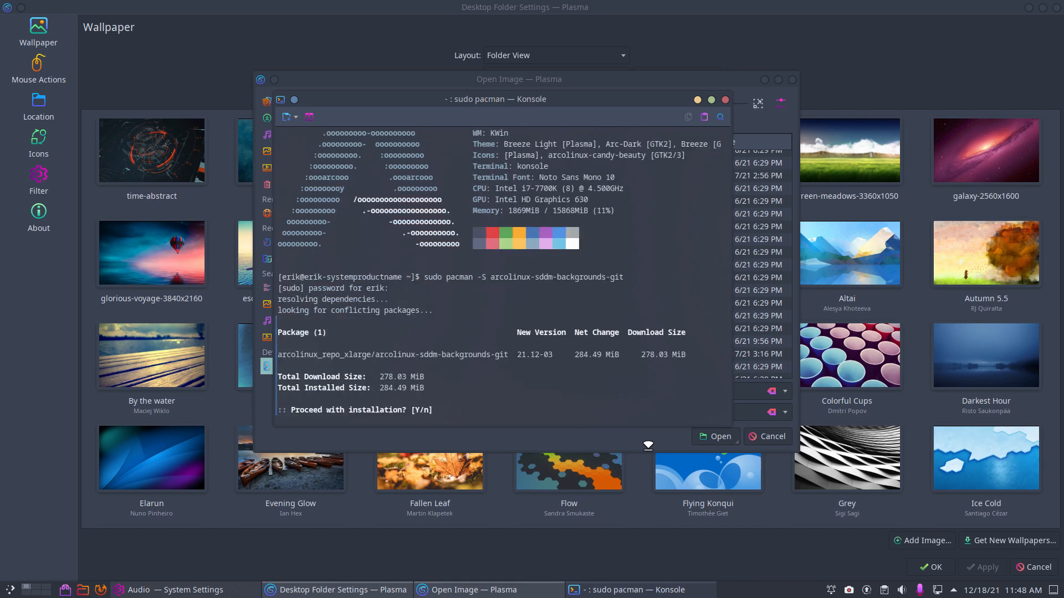
pyautogui.press('Return')
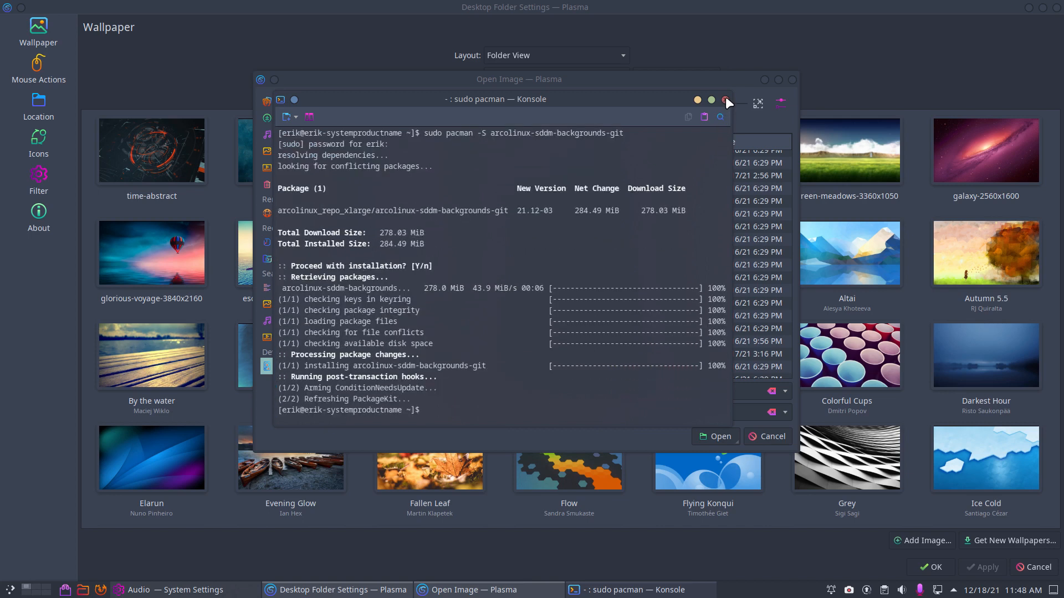
pyautogui.click(725, 100)
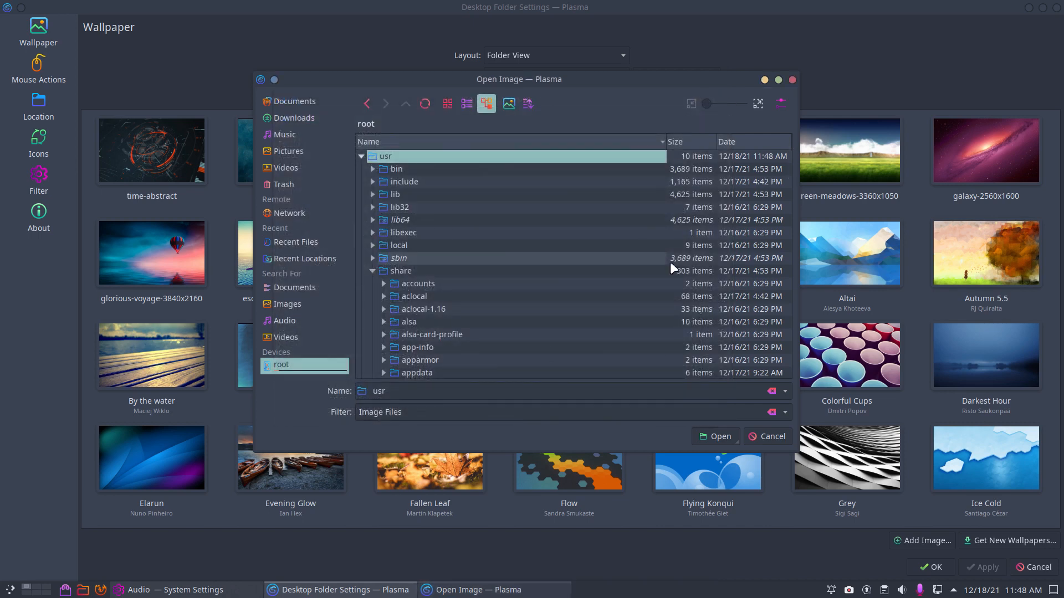
# Step: Add all images from the usr/share/backgrounds/arcolinux-sddm-backgrounds folder to the wallpaper list
pyautogui.scroll(-5, 478, 276)
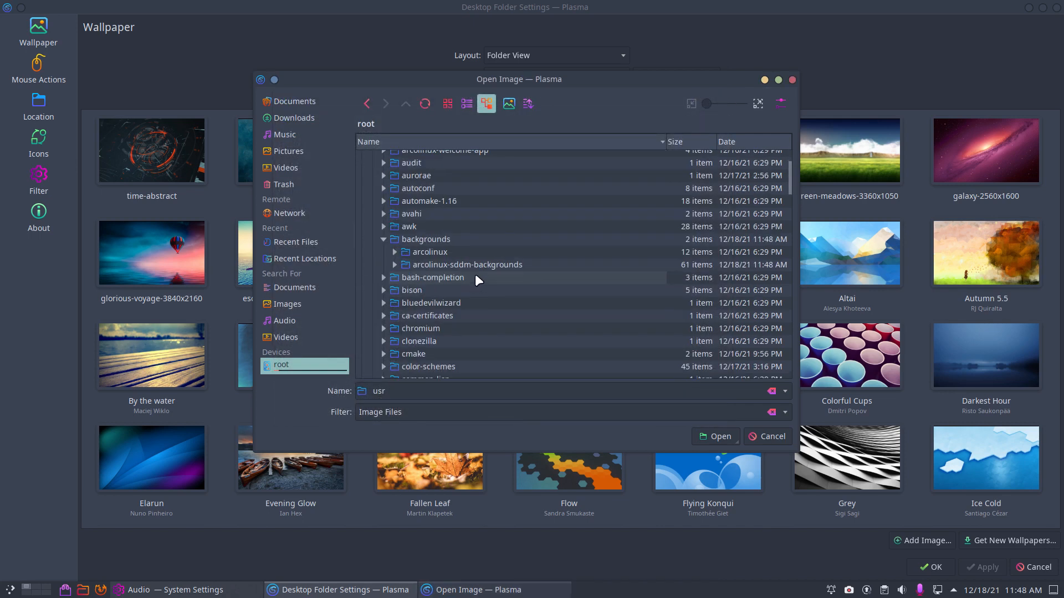
pyautogui.click(455, 265)
pyautogui.doubleClick(455, 265)
pyautogui.click(488, 247)
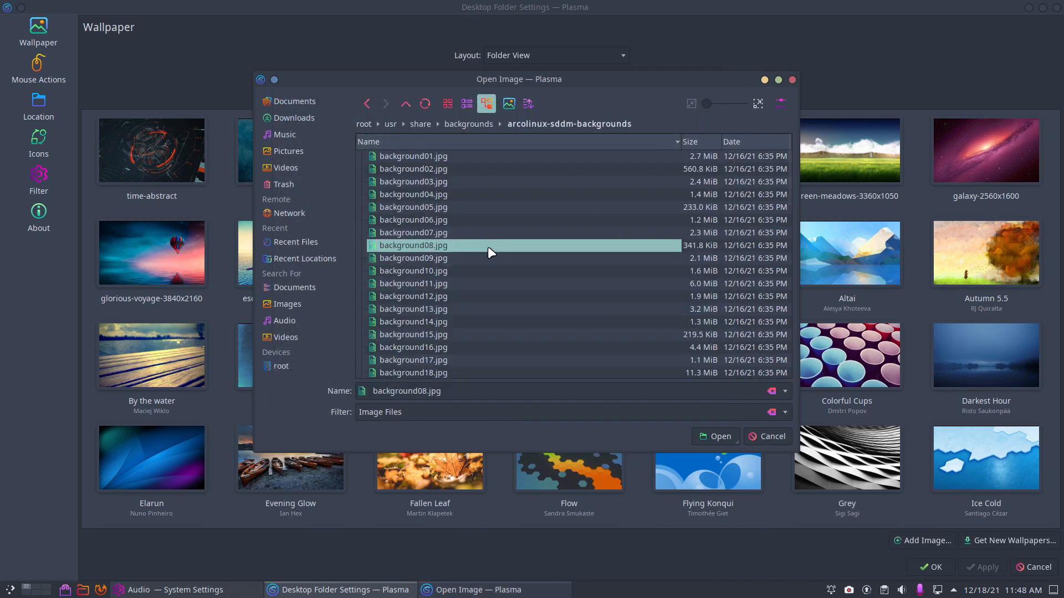
pyautogui.hotkey('ctrl', 'a')
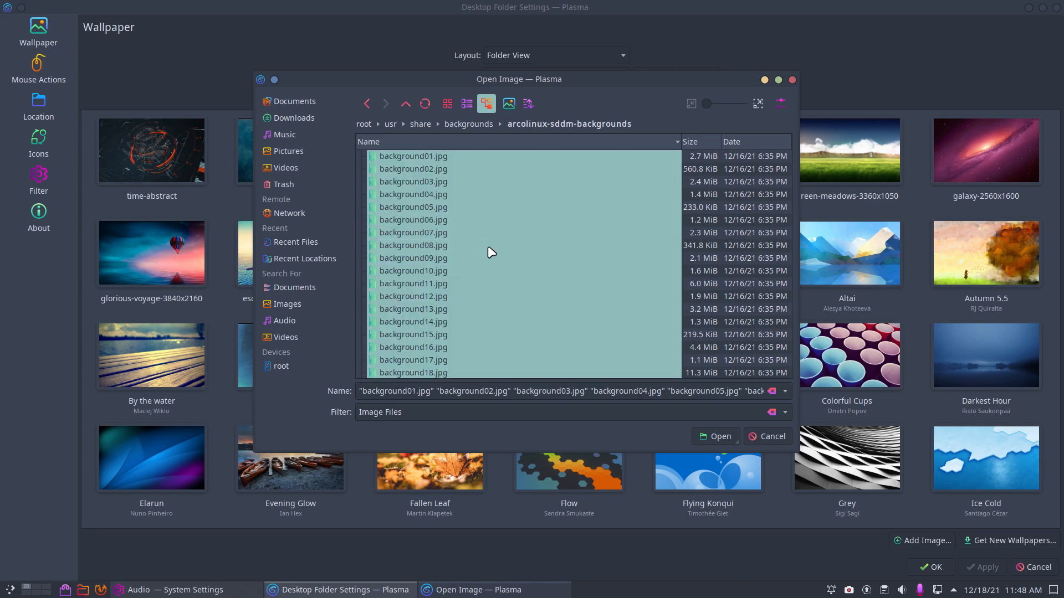
pyautogui.click(715, 435)
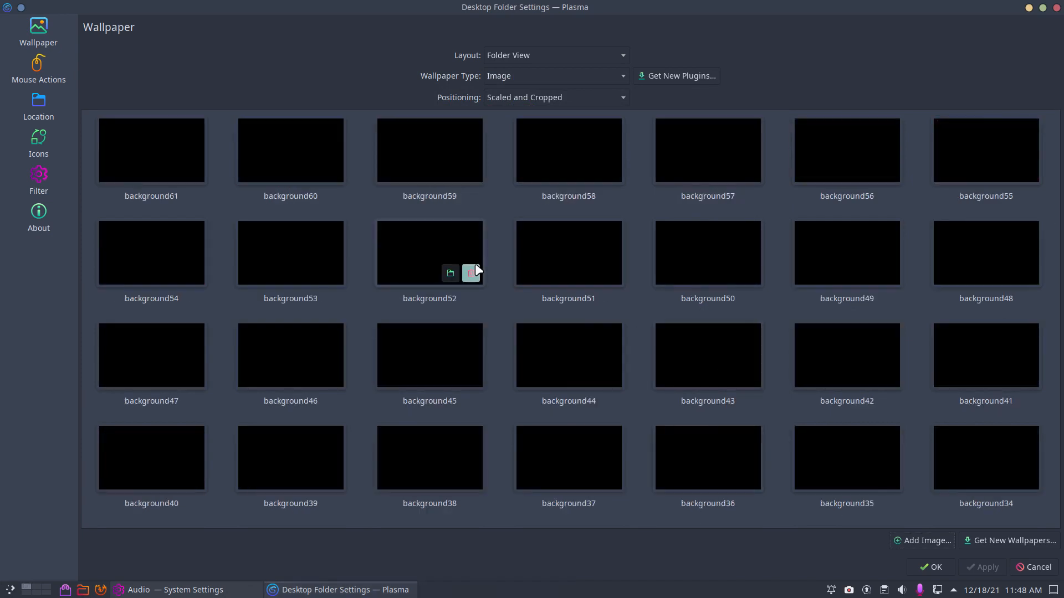
# Step: Restore the wallpaper settings window to its smaller size and apply background61 and background59 in turn as the desktop wallpaper
pyautogui.doubleClick(564, 5)
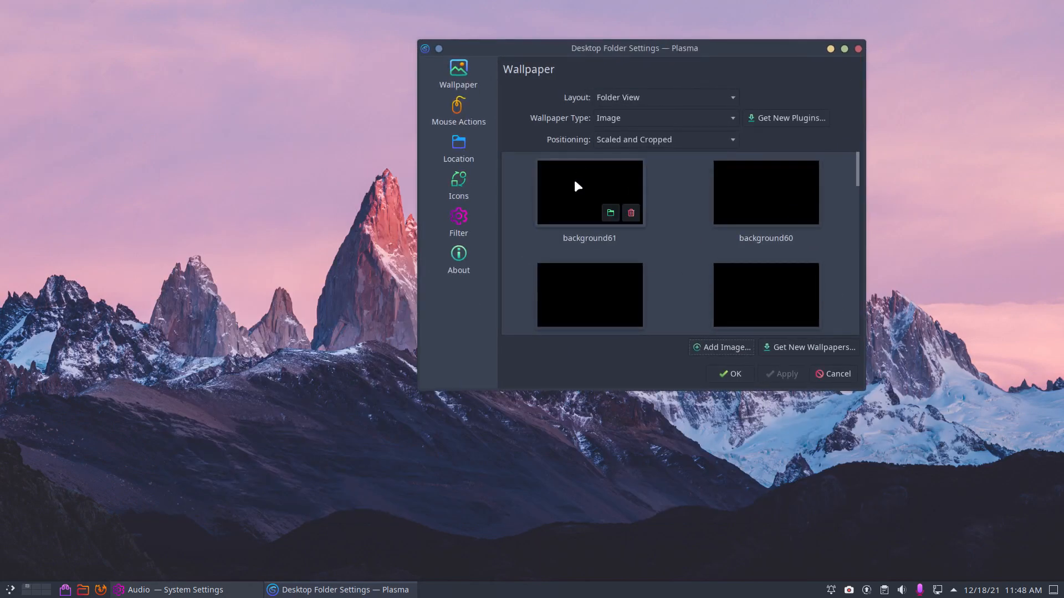
pyautogui.click(765, 374)
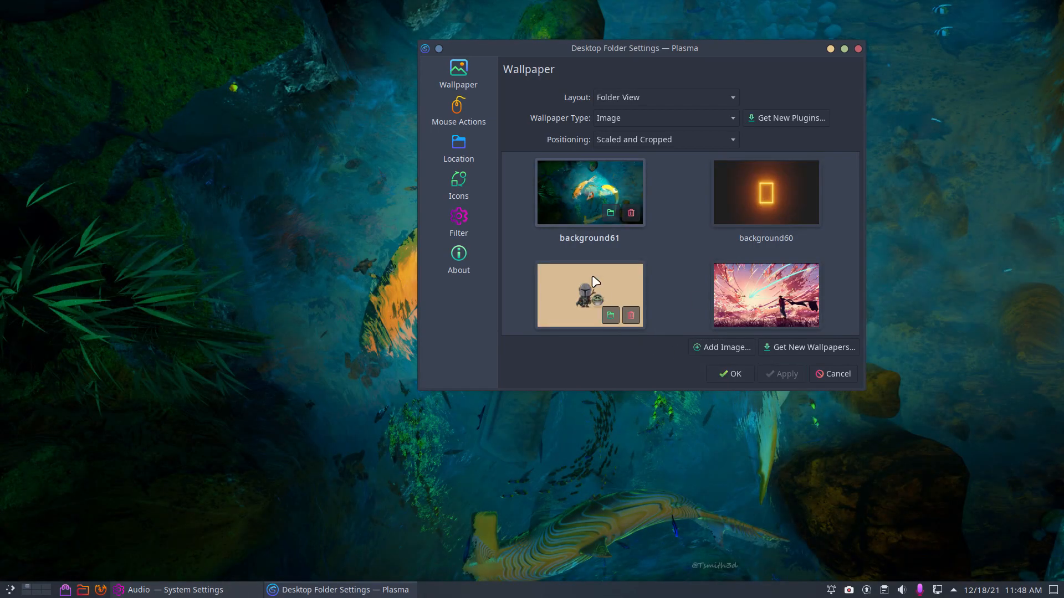
pyautogui.click(638, 326)
pyautogui.click(770, 377)
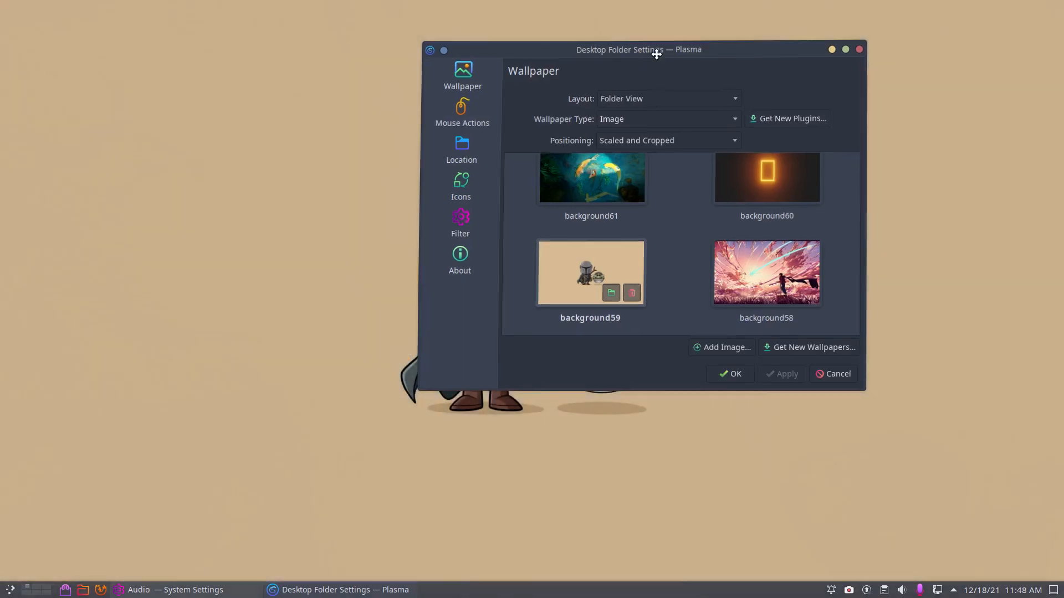
# Step: Apply background58 and background52 in turn as the desktop wallpaper, maximizing the settings window in between and minimizing it at the end
pyautogui.moveTo(630, 48); pyautogui.dragTo(527, 64)
pyautogui.click(673, 386)
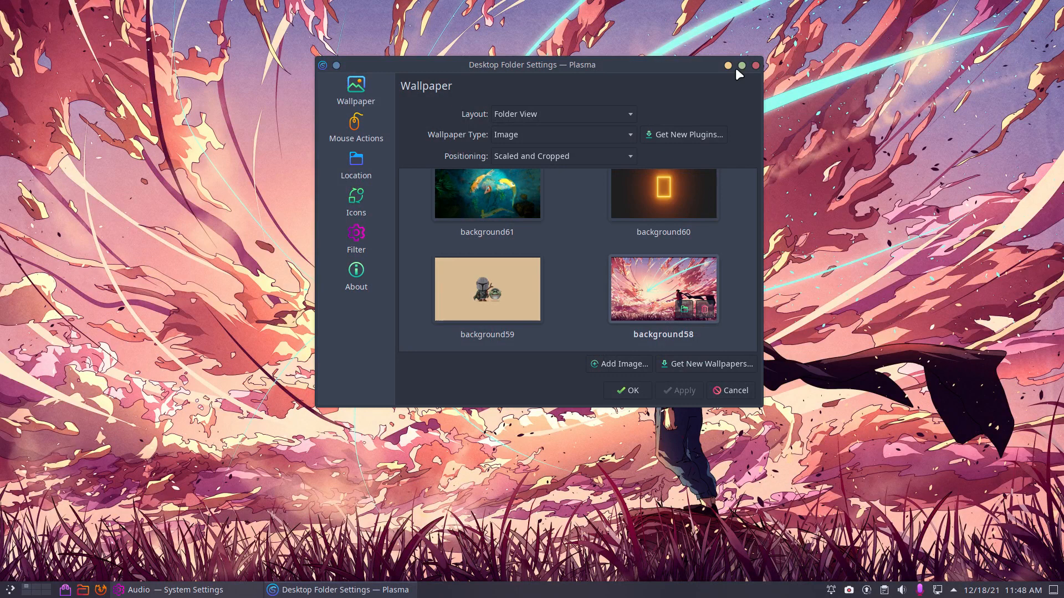
pyautogui.click(740, 66)
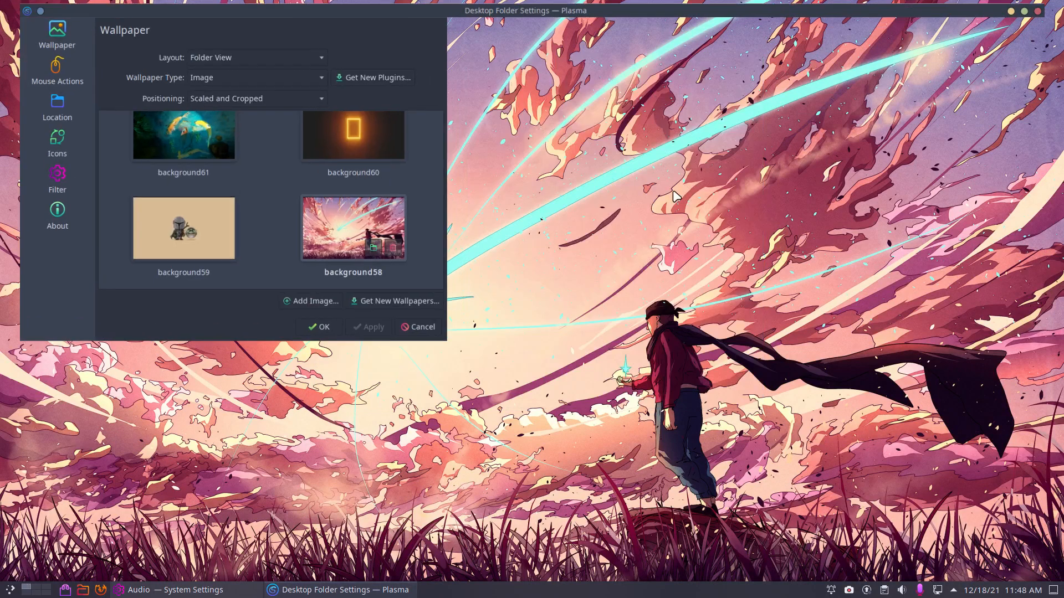
pyautogui.click(456, 234)
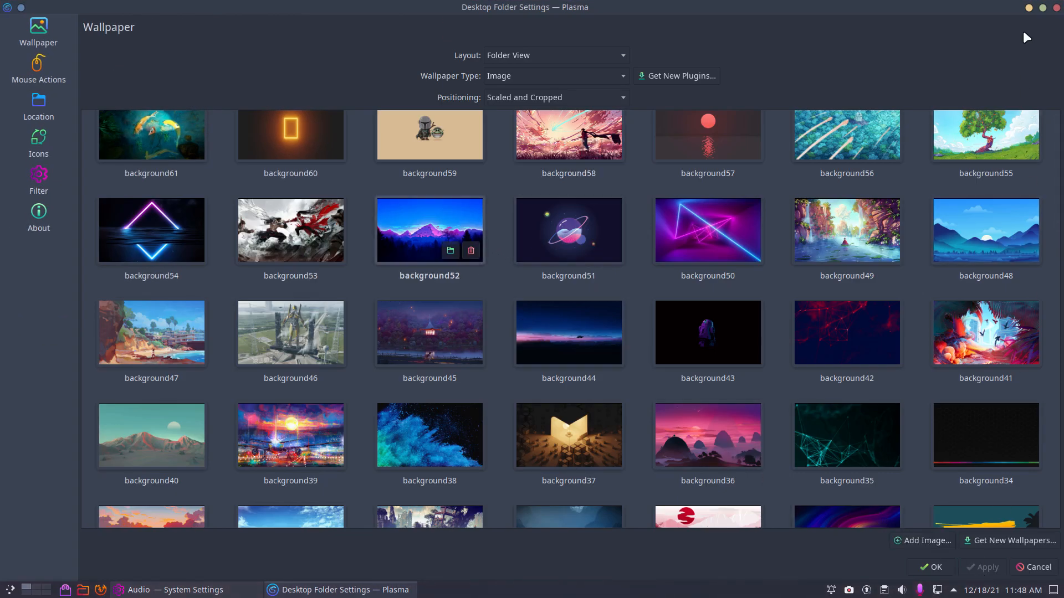
pyautogui.click(1028, 8)
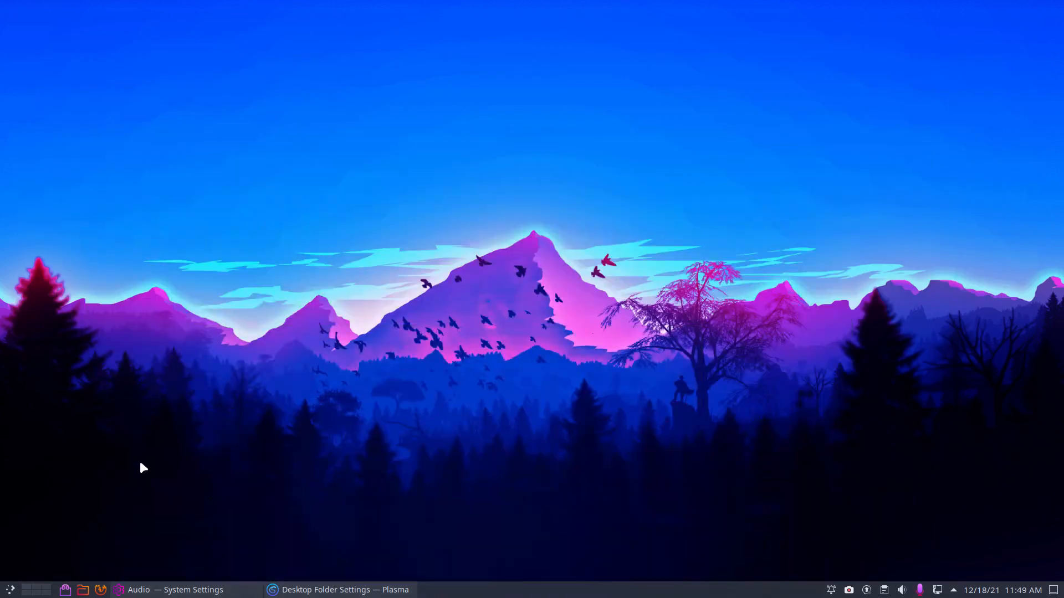
pyautogui.rightClick(338, 171)
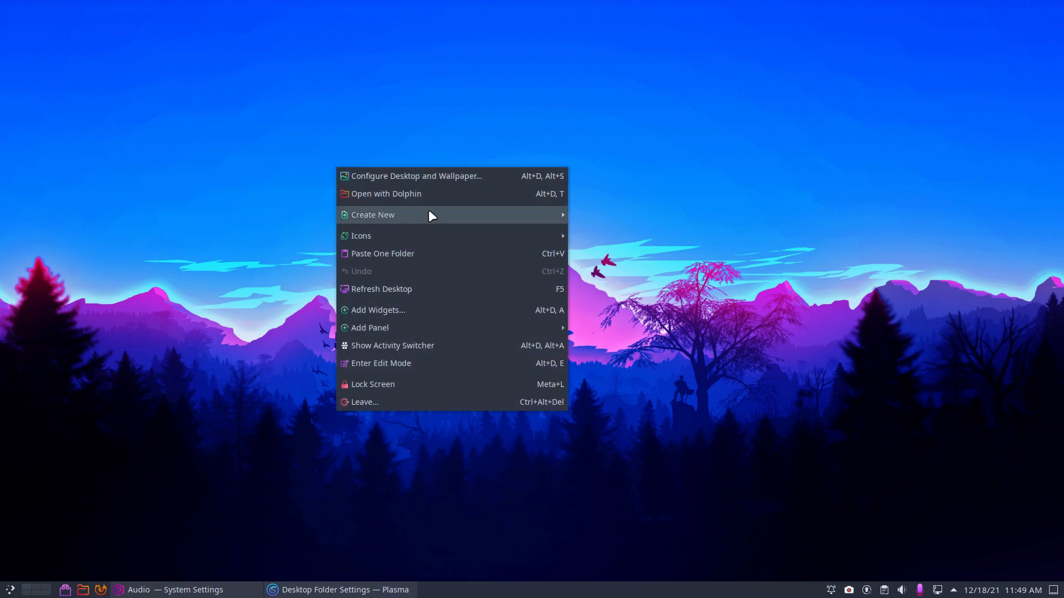
pyautogui.click(399, 501)
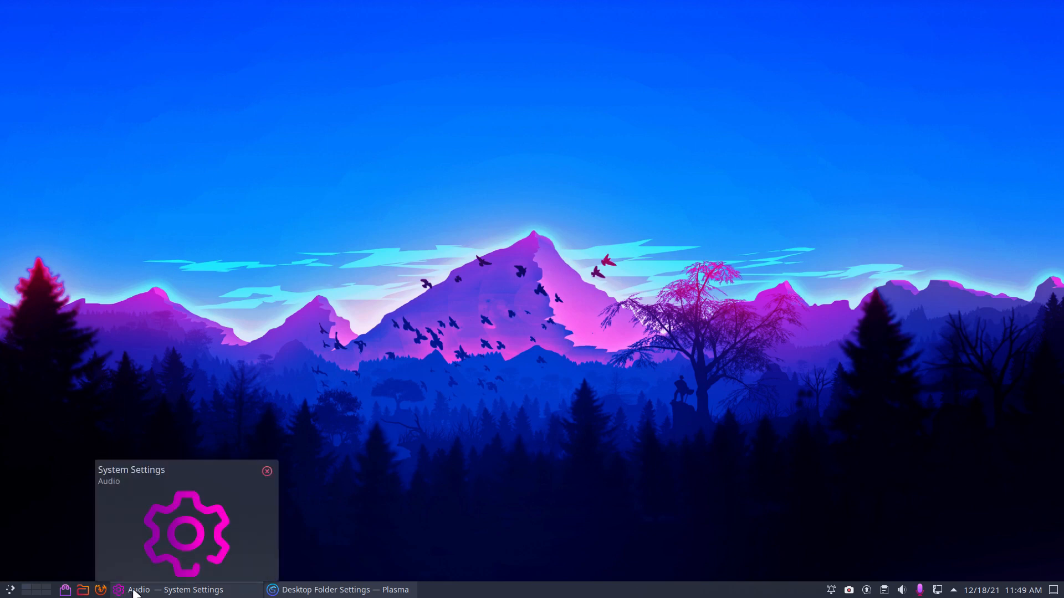
# Step: Bring System Settings to the front, maximize it, and show the Global Theme choices under Appearance
pyautogui.click(135, 592)
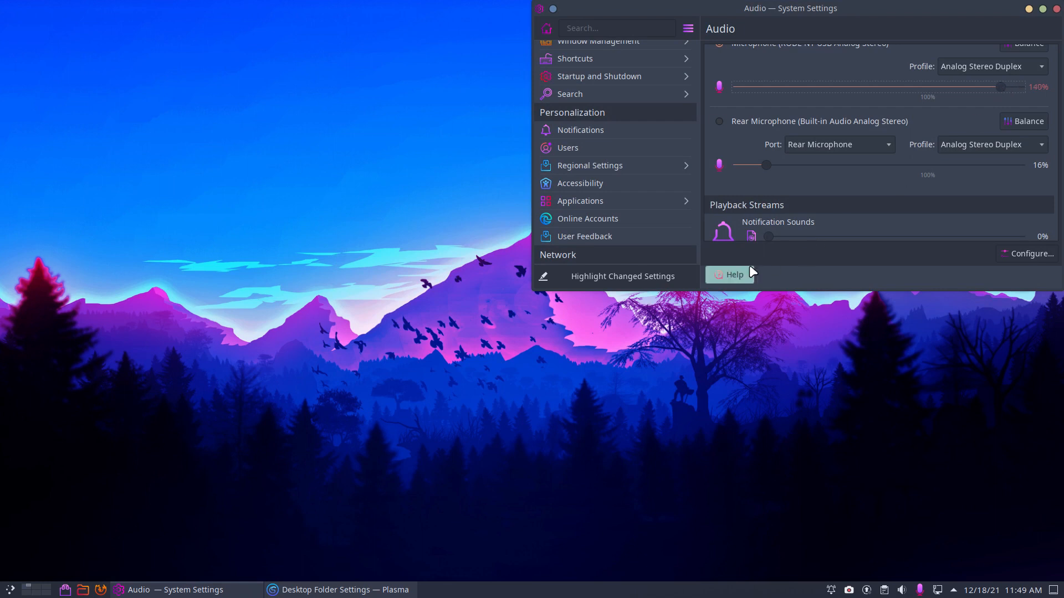
pyautogui.doubleClick(988, 6)
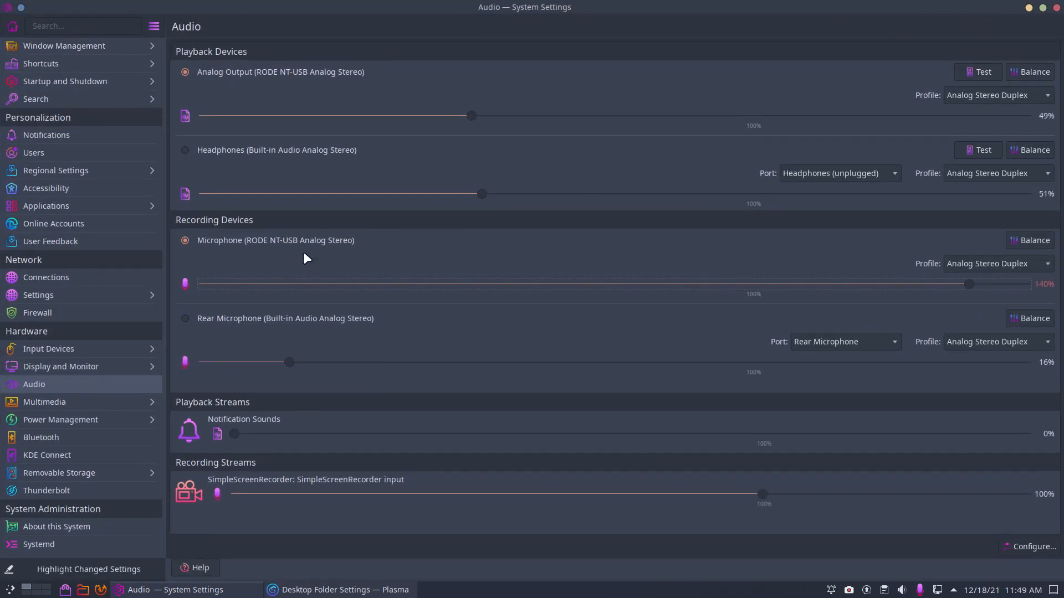
pyautogui.scroll(2, 69, 222)
pyautogui.click(79, 48)
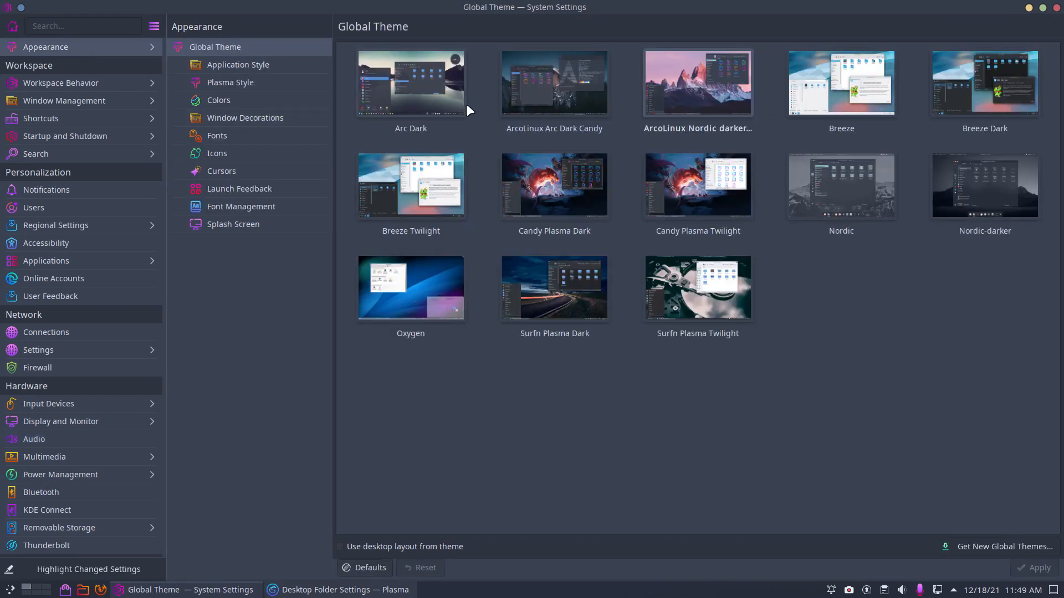
# Step: Apply the ArcoLinux Arc Dark Candy global theme and preview it on a Dolphin window showing the Home folder
pyautogui.click(542, 88)
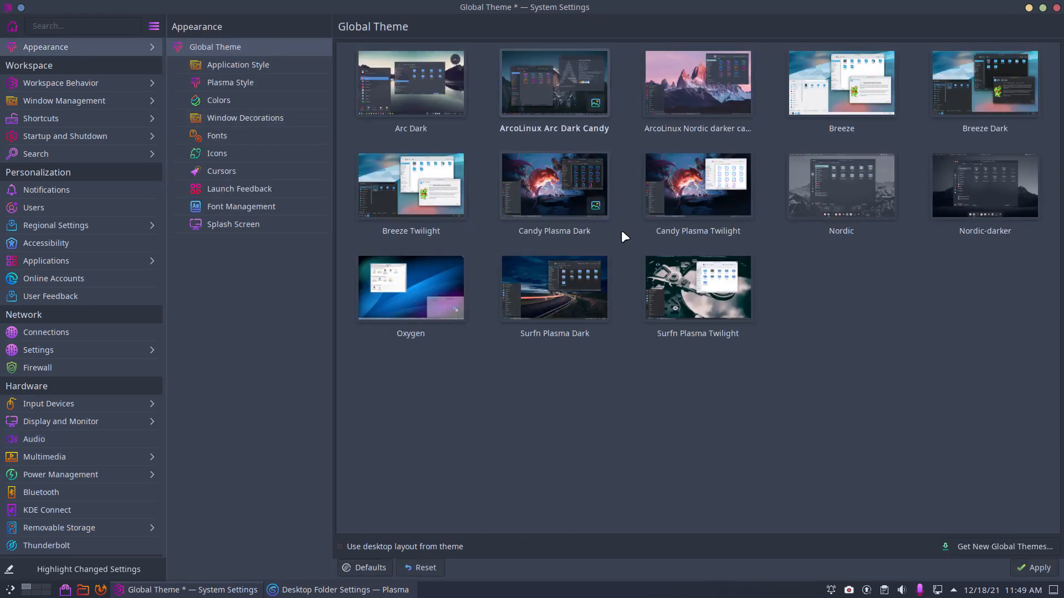
pyautogui.click(1028, 566)
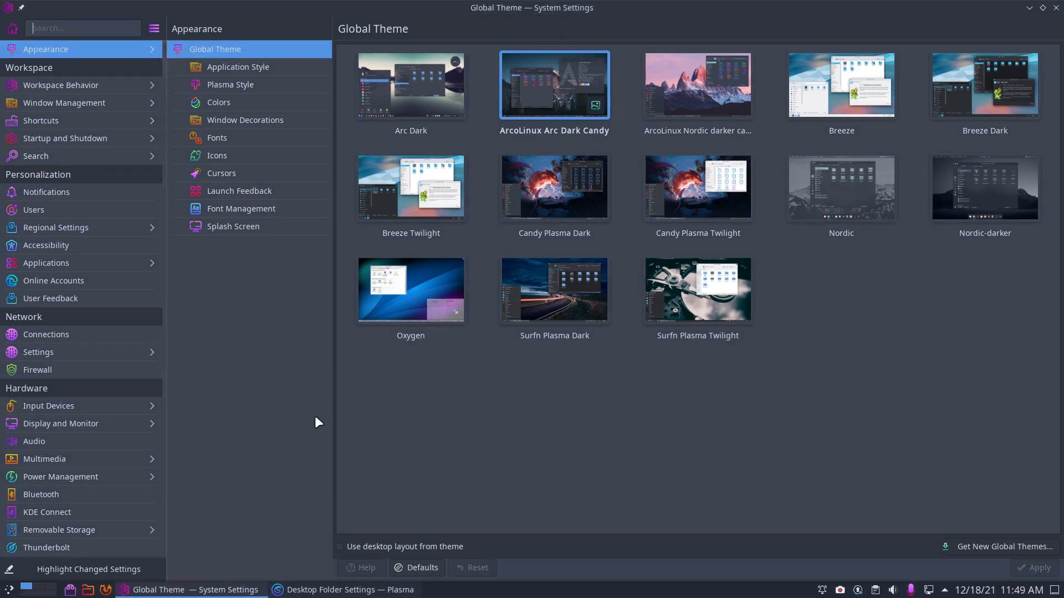
pyautogui.click(90, 591)
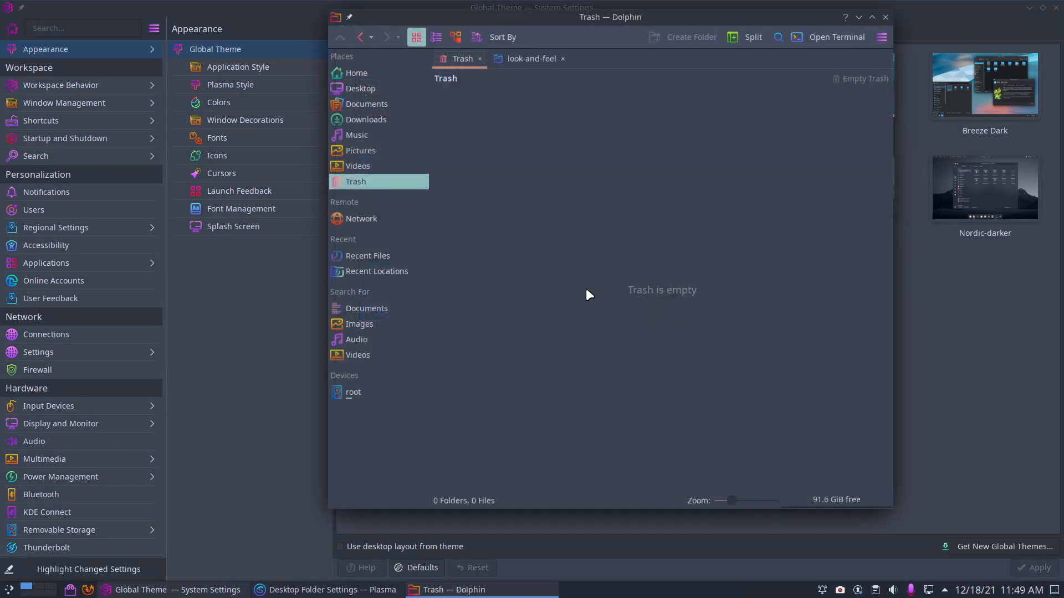
pyautogui.click(360, 87)
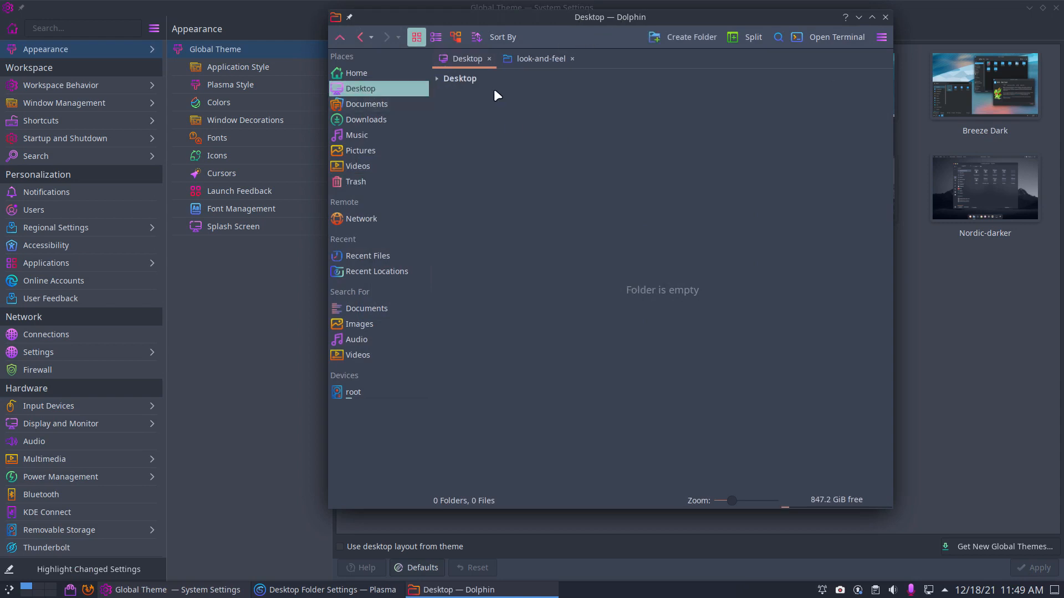
pyautogui.click(382, 76)
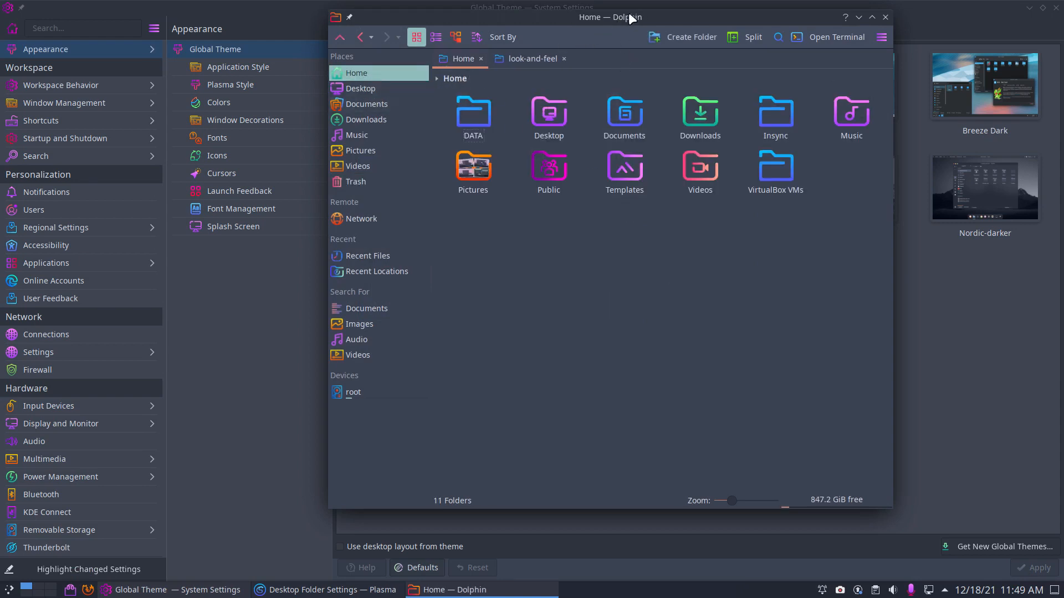
pyautogui.moveTo(629, 16); pyautogui.dragTo(731, 110)
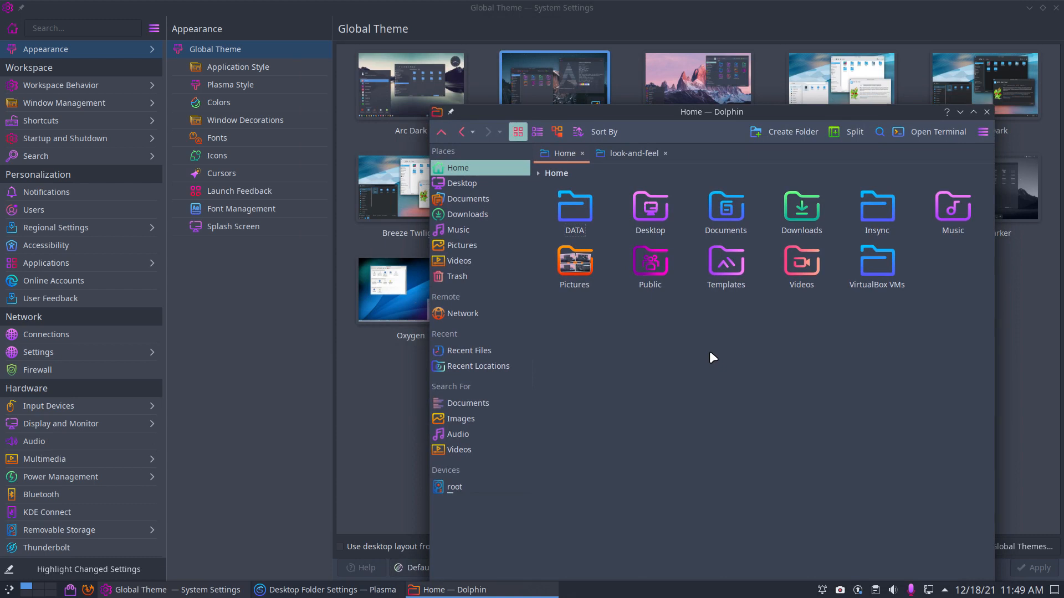
# Step: Apply the ArcoLinux Nordic darker candy global theme and preview it on the wallpaper settings and Dolphin windows
pyautogui.click(698, 83)
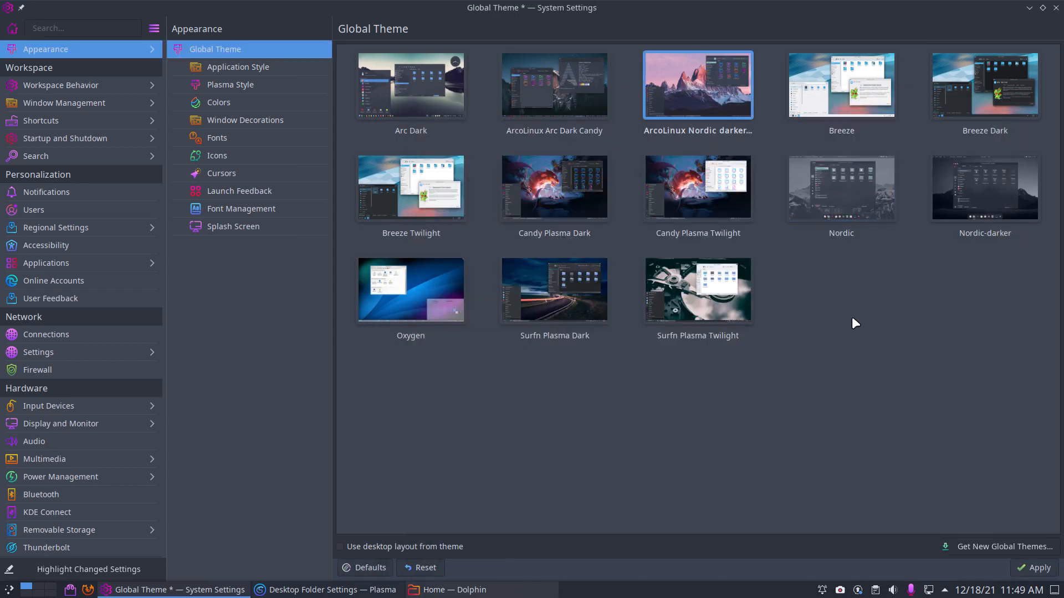
pyautogui.click(1026, 569)
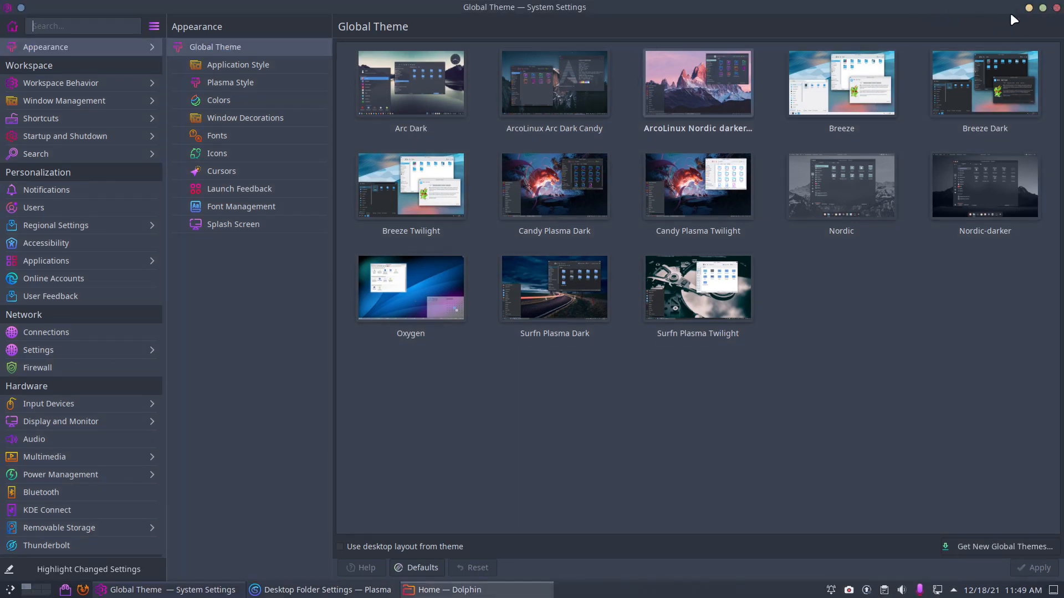
pyautogui.click(359, 592)
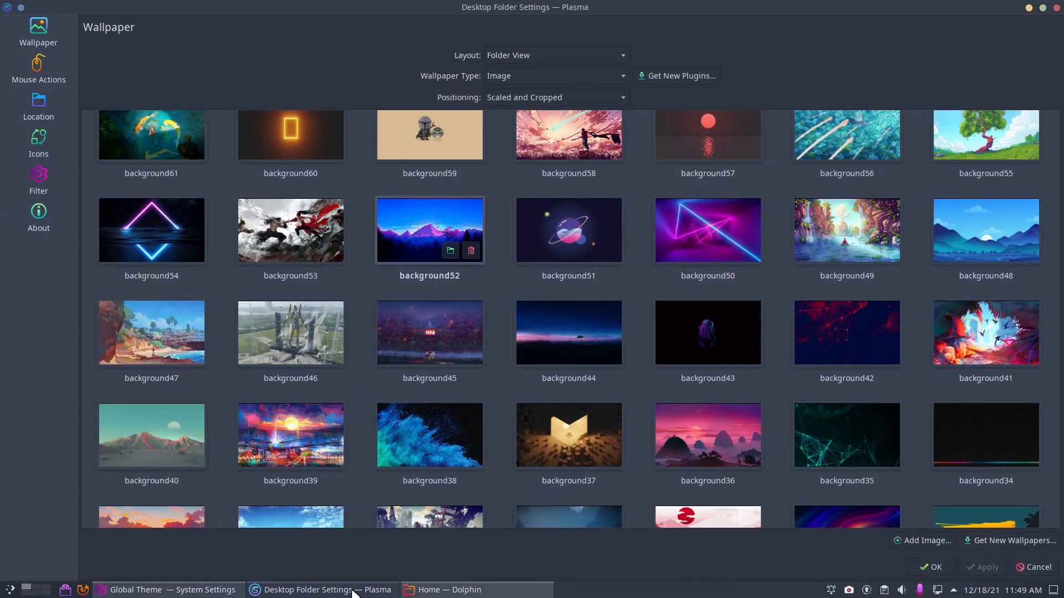
pyautogui.click(359, 593)
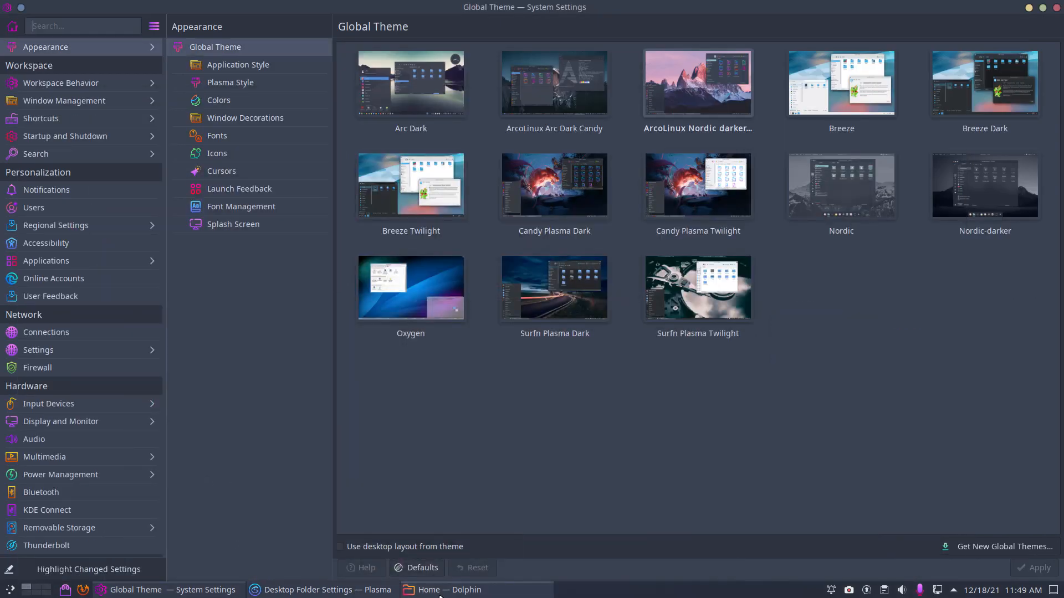
pyautogui.click(446, 592)
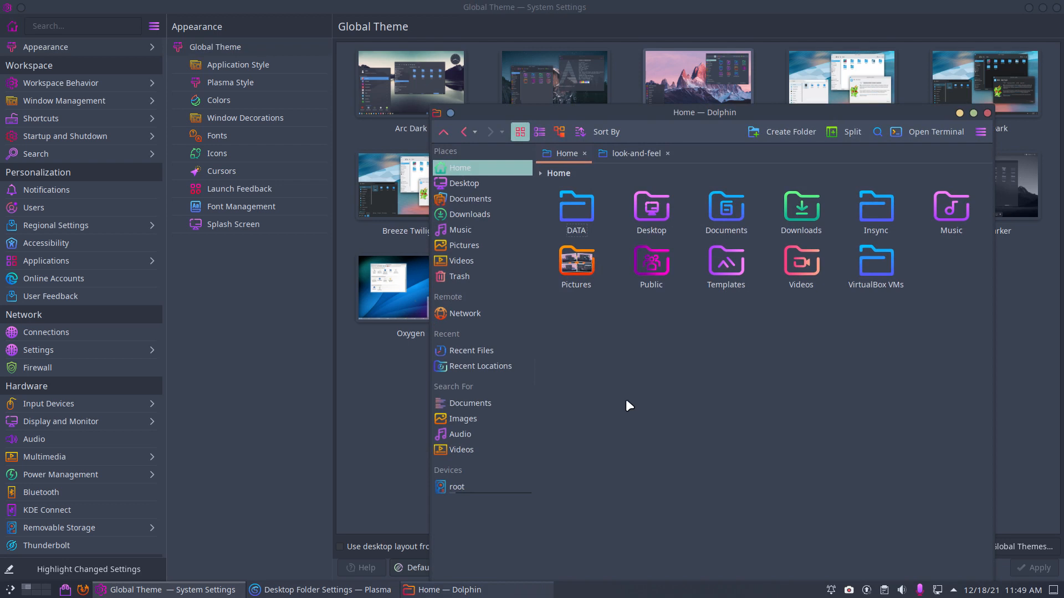
# Step: Move and widen the Dolphin window, adjust the width of its Places sidebar, and close the window
pyautogui.moveTo(741, 108); pyautogui.dragTo(574, 59)
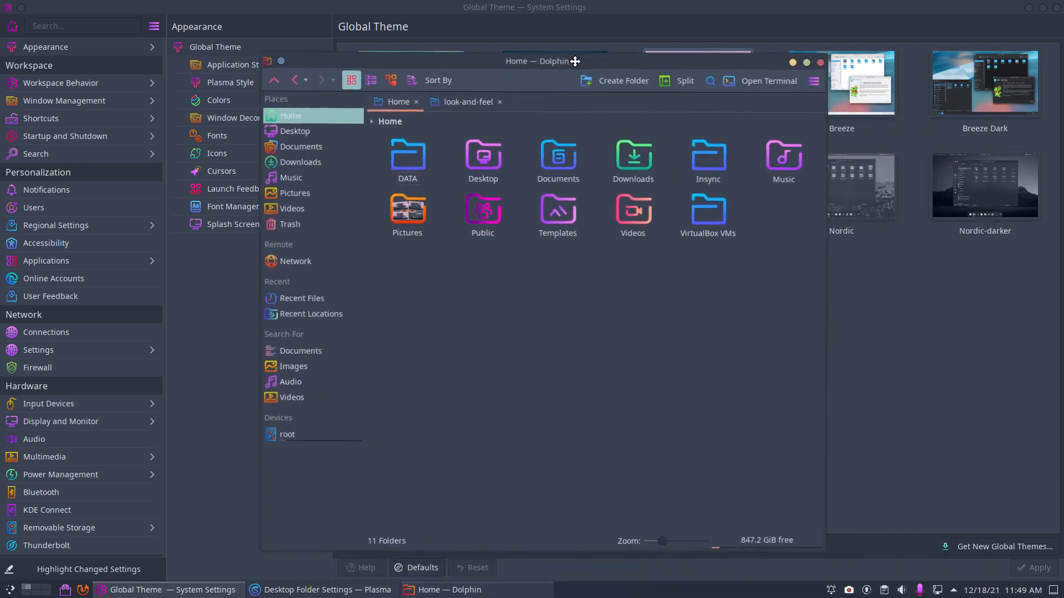
pyautogui.moveTo(821, 542); pyautogui.dragTo(1048, 462)
pyautogui.moveTo(1028, 484); pyautogui.dragTo(895, 504)
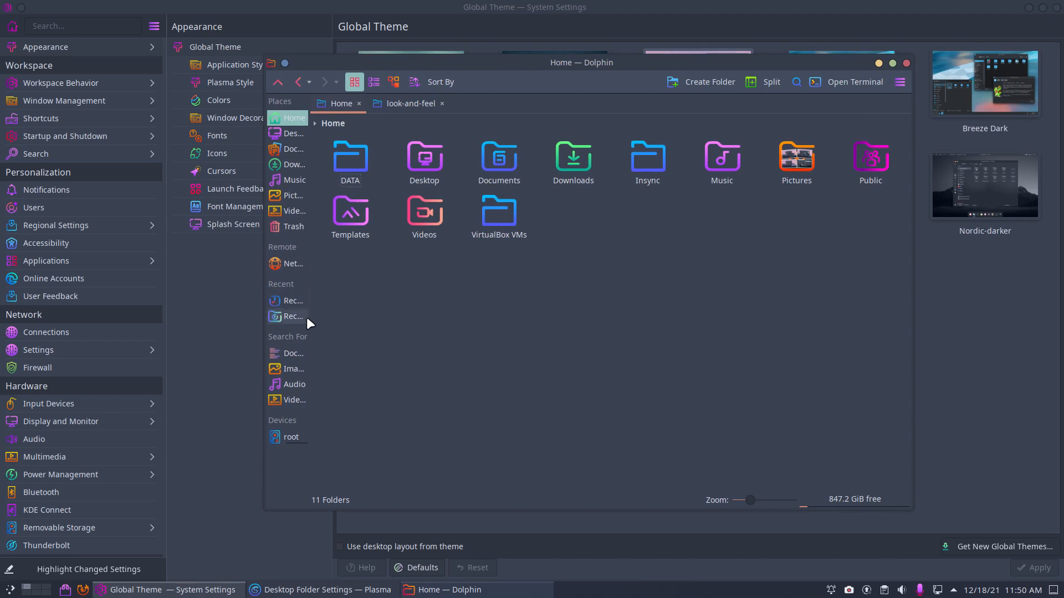
pyautogui.moveTo(309, 321); pyautogui.dragTo(360, 372)
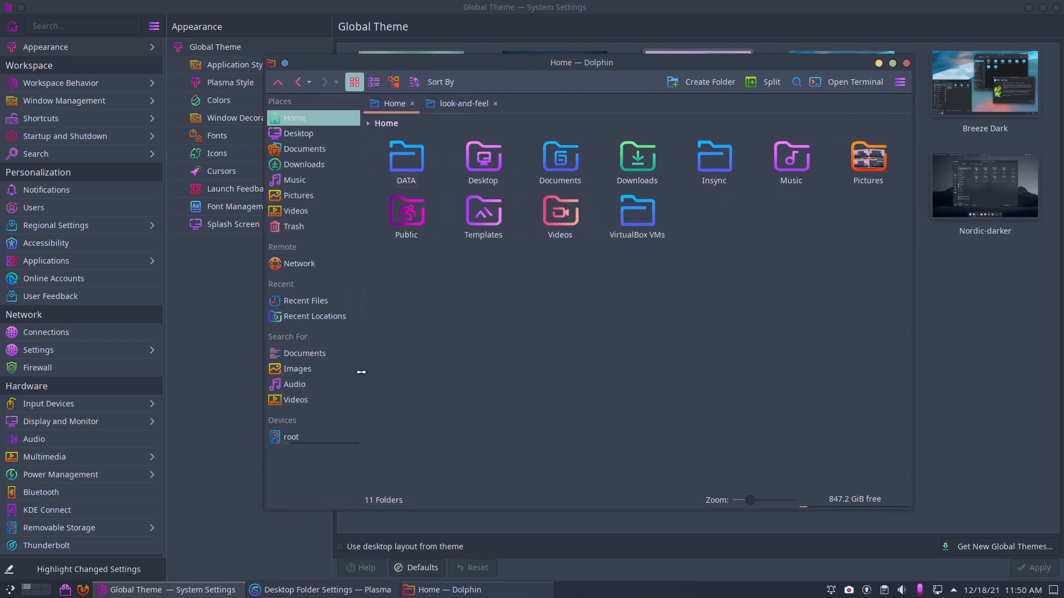
pyautogui.click(906, 63)
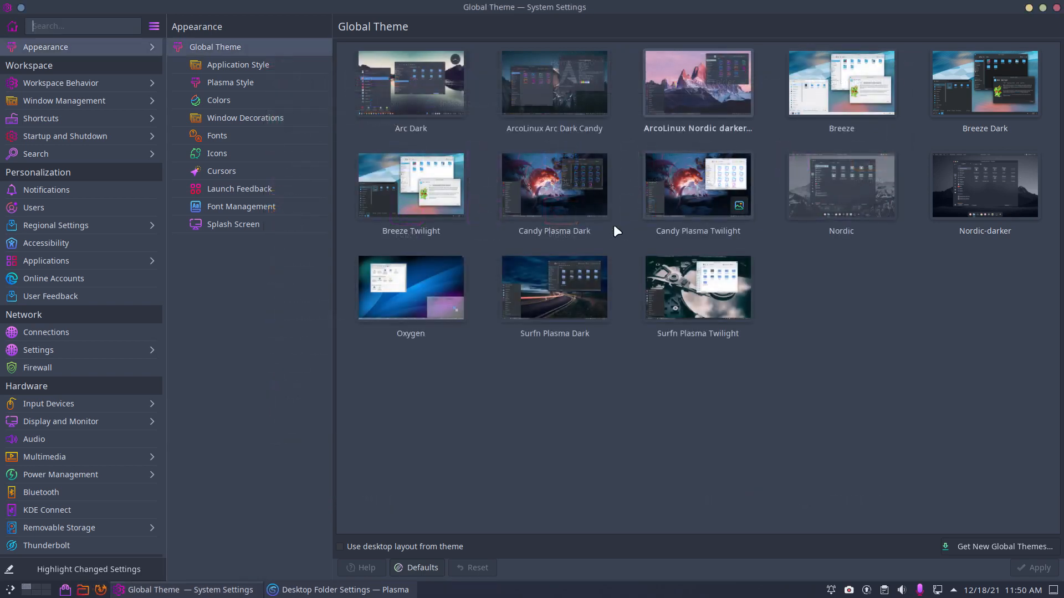
# Step: Try out the Candy Plasma Dark and Breeze Dark global themes in turn
pyautogui.click(540, 208)
pyautogui.click(1025, 570)
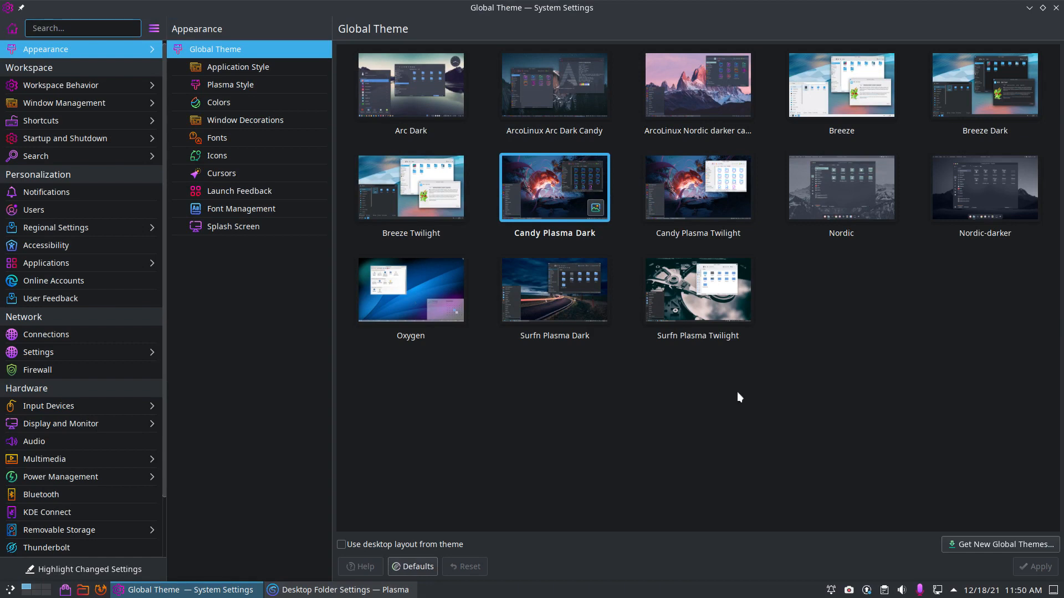
pyautogui.click(962, 96)
pyautogui.click(1029, 569)
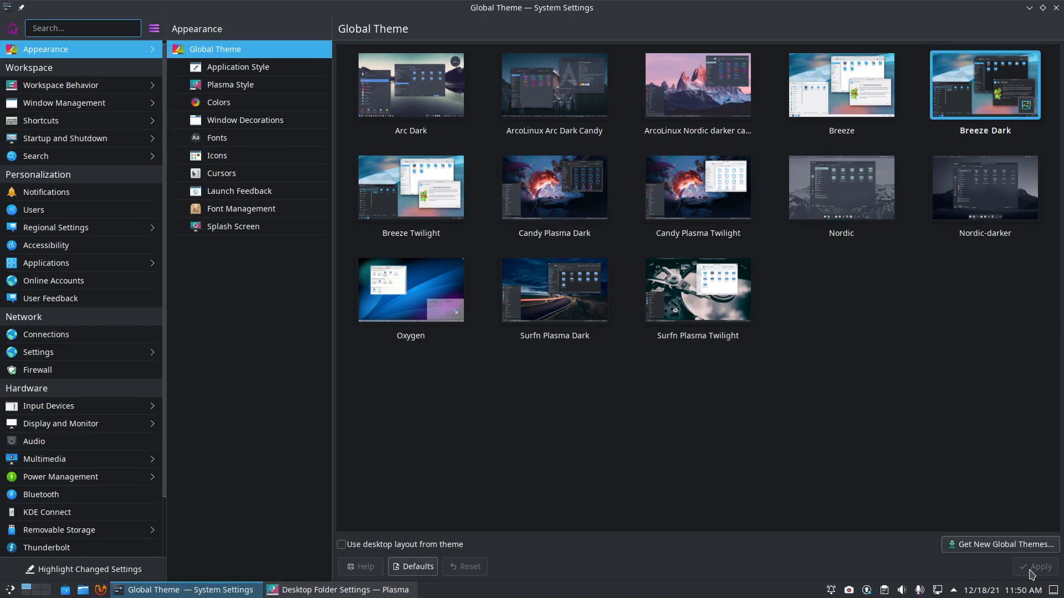
# Step: Apply the Candy Plasma Dark global theme, check how the application launcher looks with it, and close System Settings
pyautogui.click(550, 209)
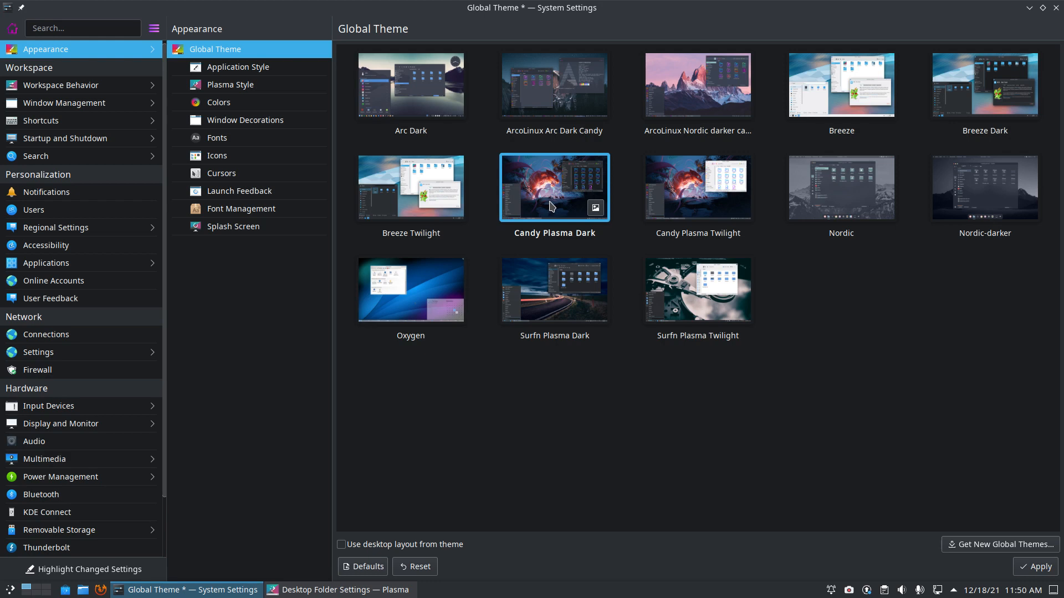
pyautogui.click(1035, 566)
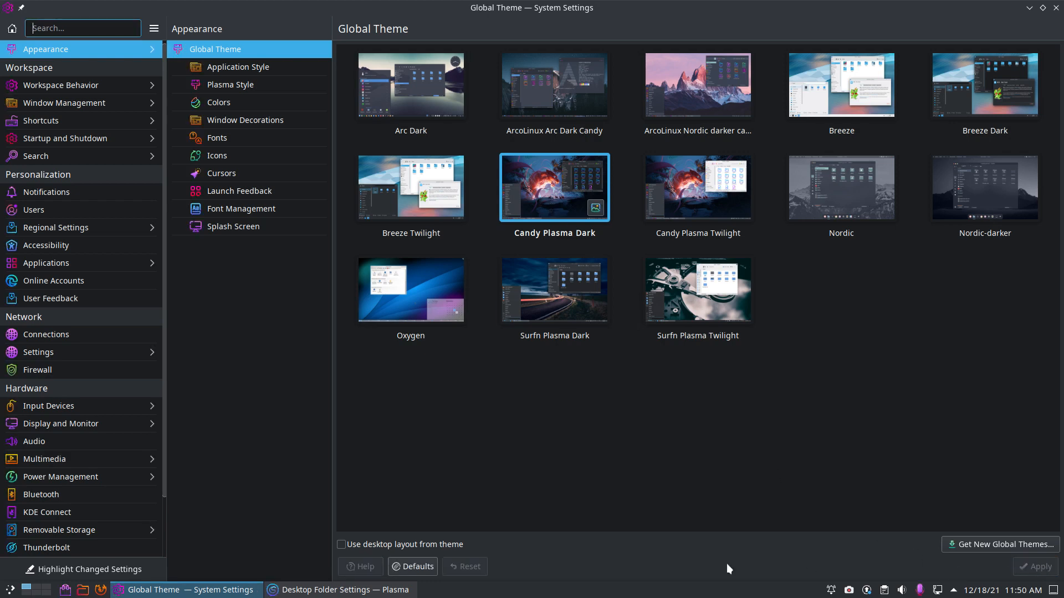
pyautogui.press('super')
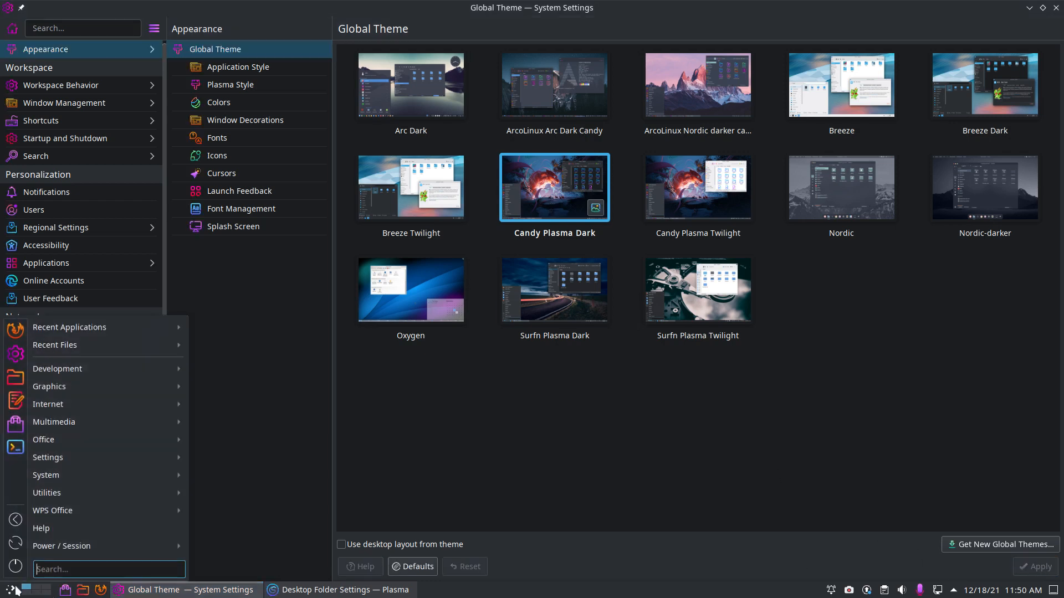
pyautogui.moveTo(67, 386)
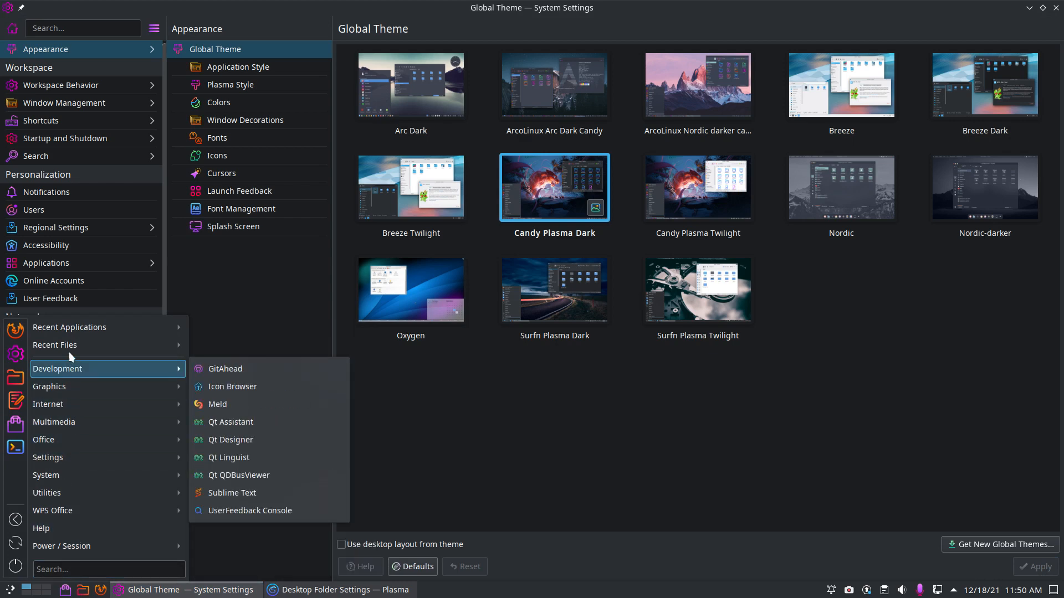
pyautogui.click(708, 474)
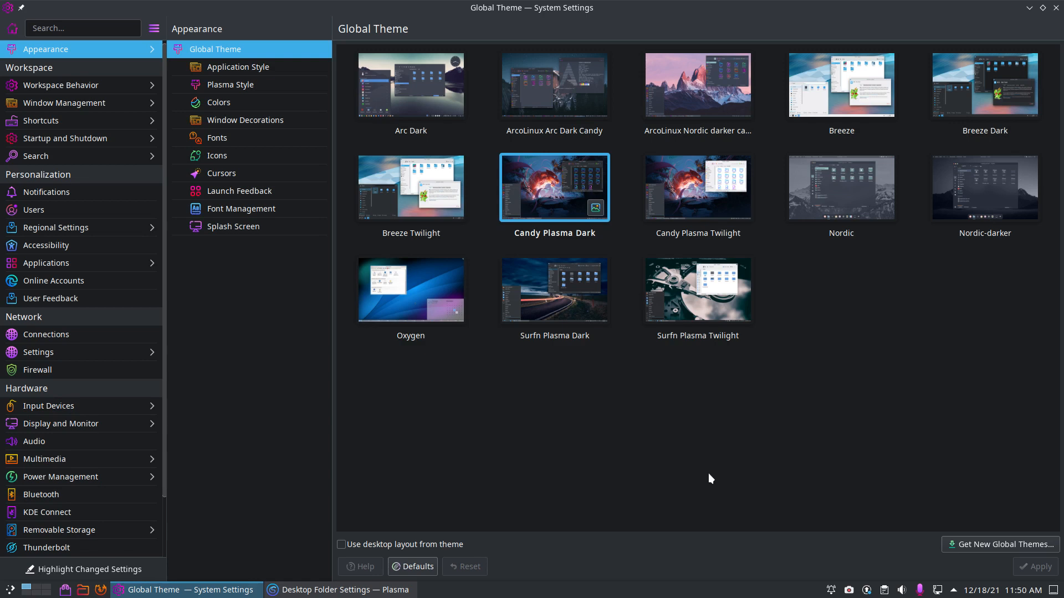
pyautogui.click(1055, 7)
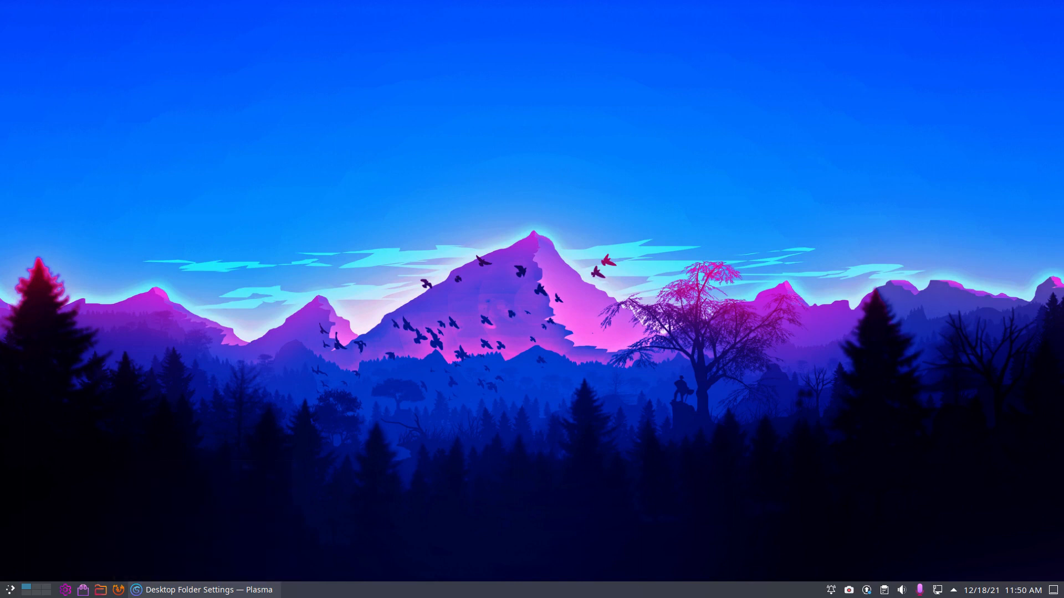
# Step: Lower the RODE NT-USB microphone's recording volume slightly and dismiss the audio volume controls
pyautogui.click(902, 590)
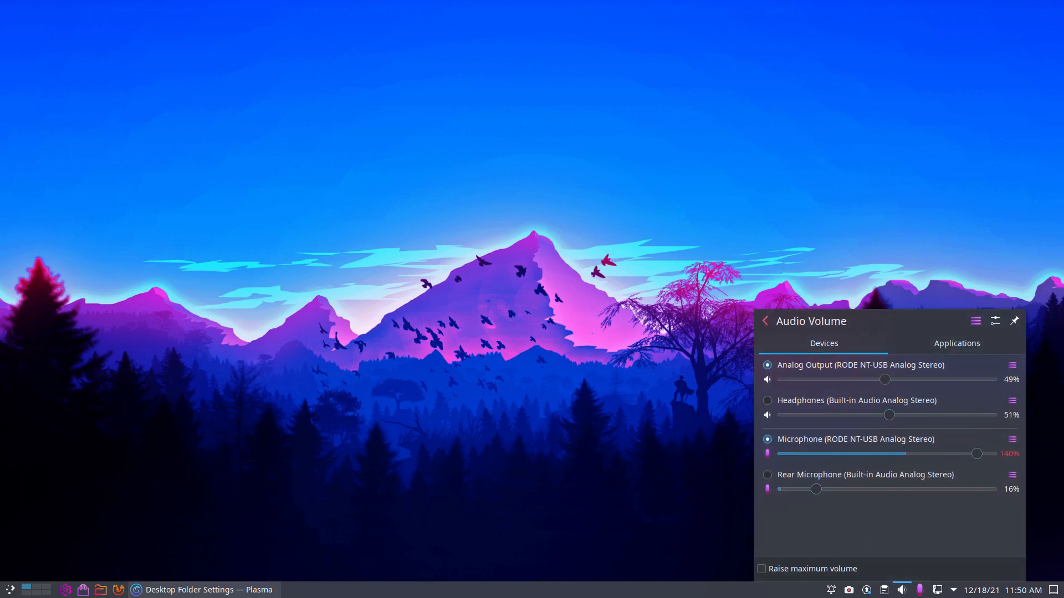
pyautogui.moveTo(977, 454); pyautogui.dragTo(963, 454)
pyautogui.click(577, 492)
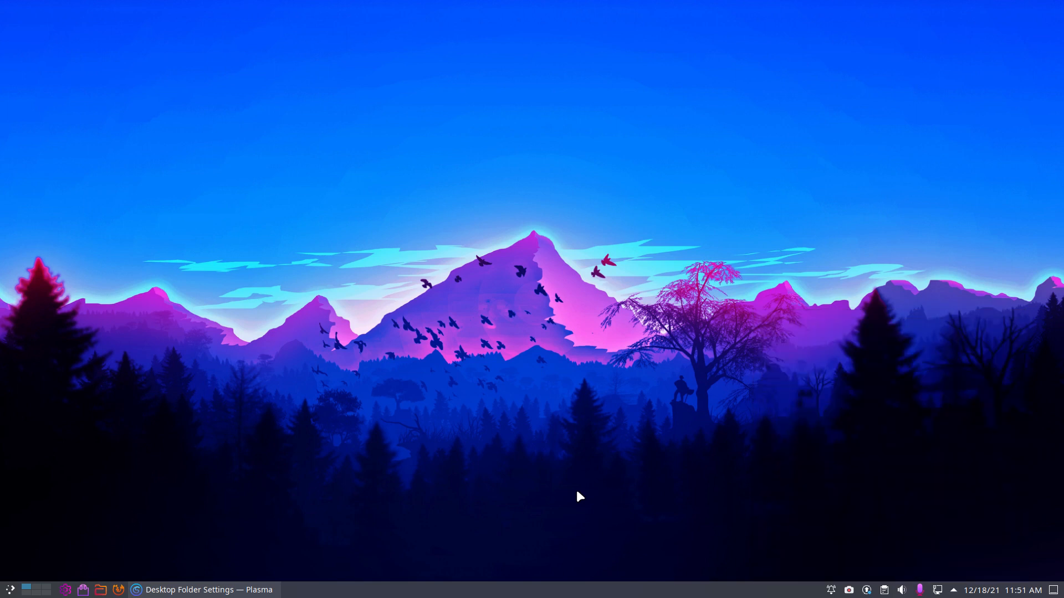
# Step: Move the Plasma panel to the top edge of the screen and leave edit mode
pyautogui.rightClick(570, 590)
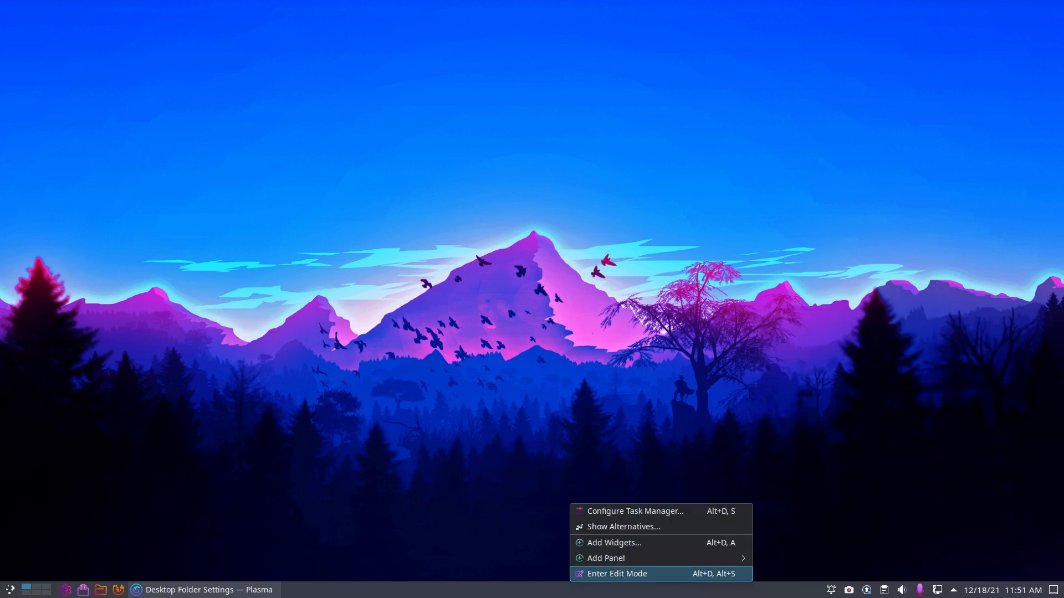
pyautogui.click(626, 574)
pyautogui.moveTo(473, 549); pyautogui.dragTo(472, 49)
pyautogui.click(367, 196)
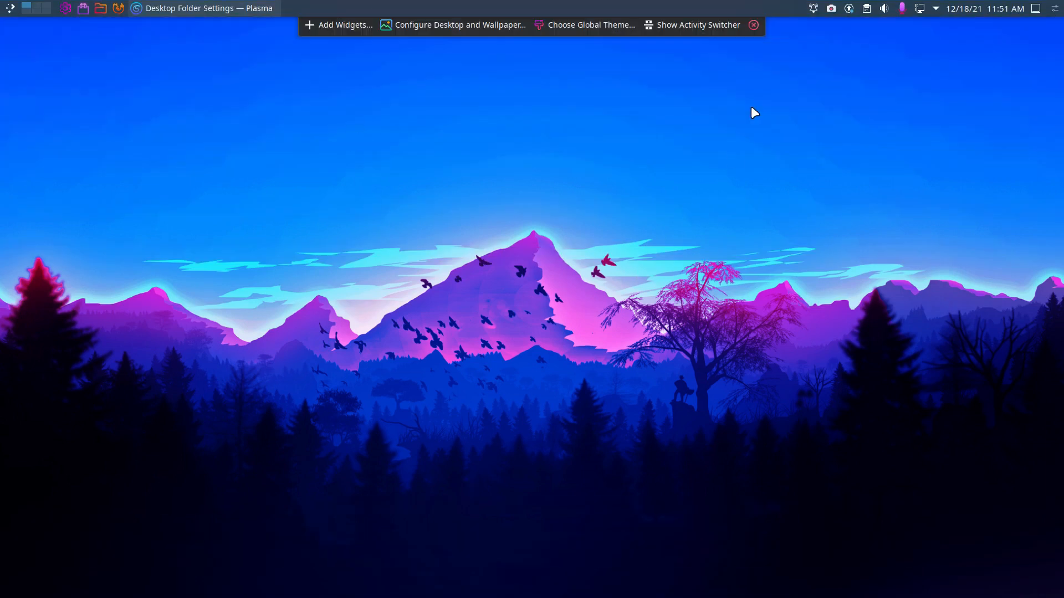
pyautogui.click(753, 25)
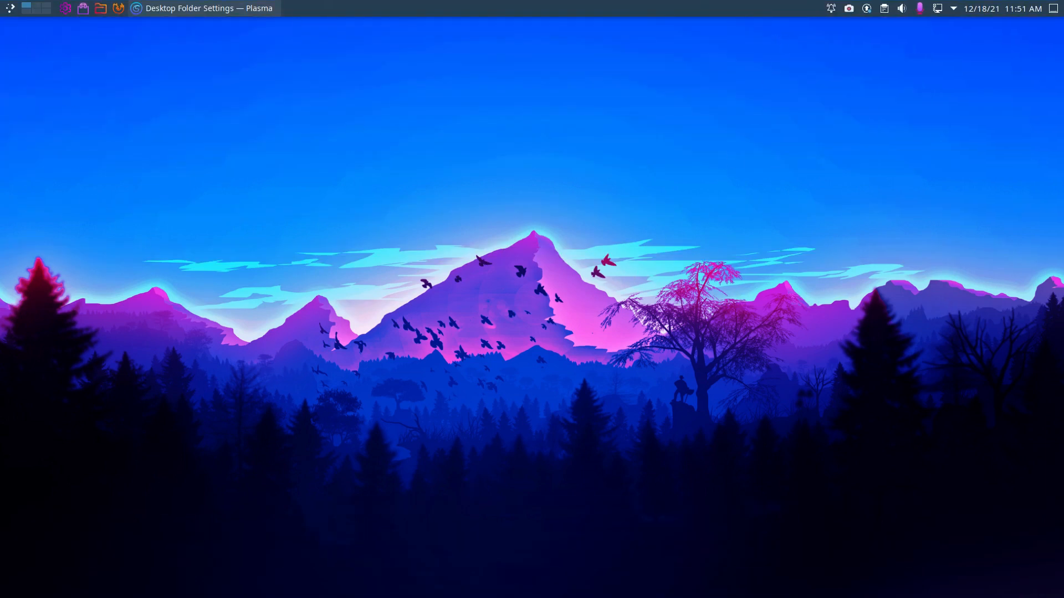
# Step: Check the application launcher's categories and Power / Session options in the moved panel, and close the launcher
pyautogui.click(10, 8)
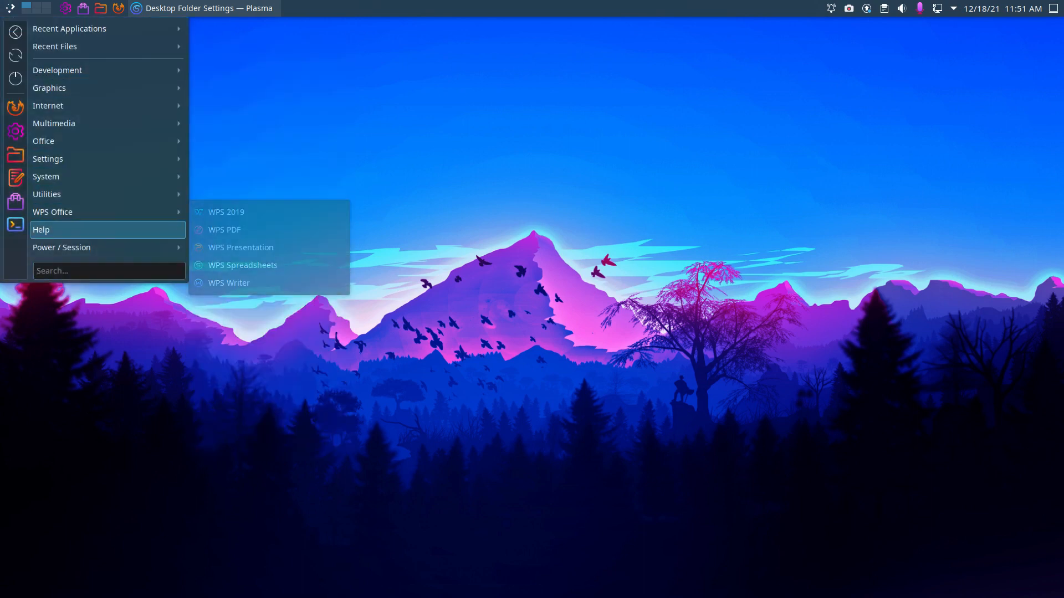
pyautogui.moveTo(83, 247)
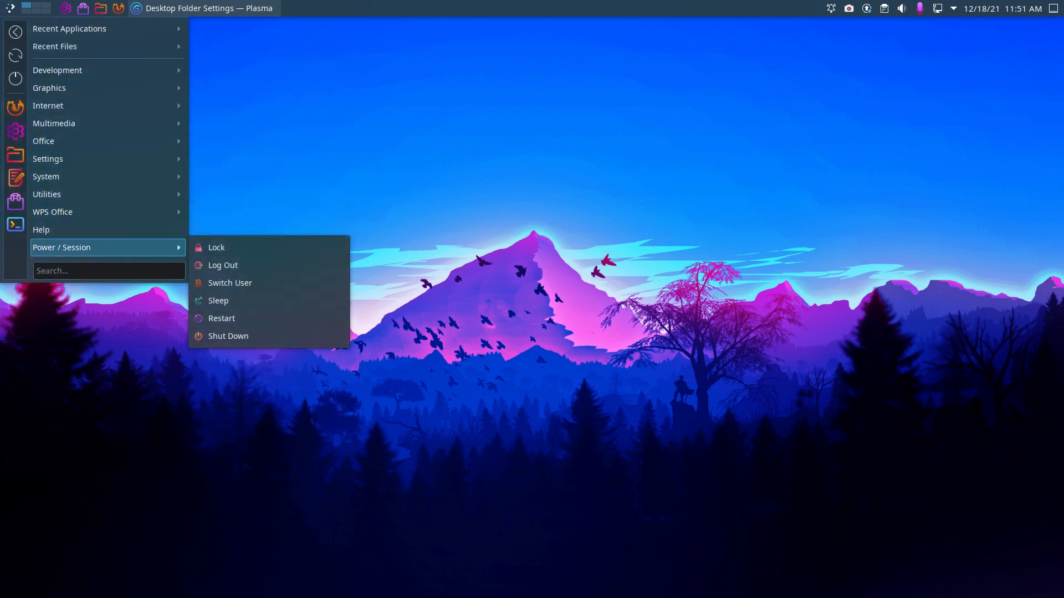
pyautogui.click(495, 330)
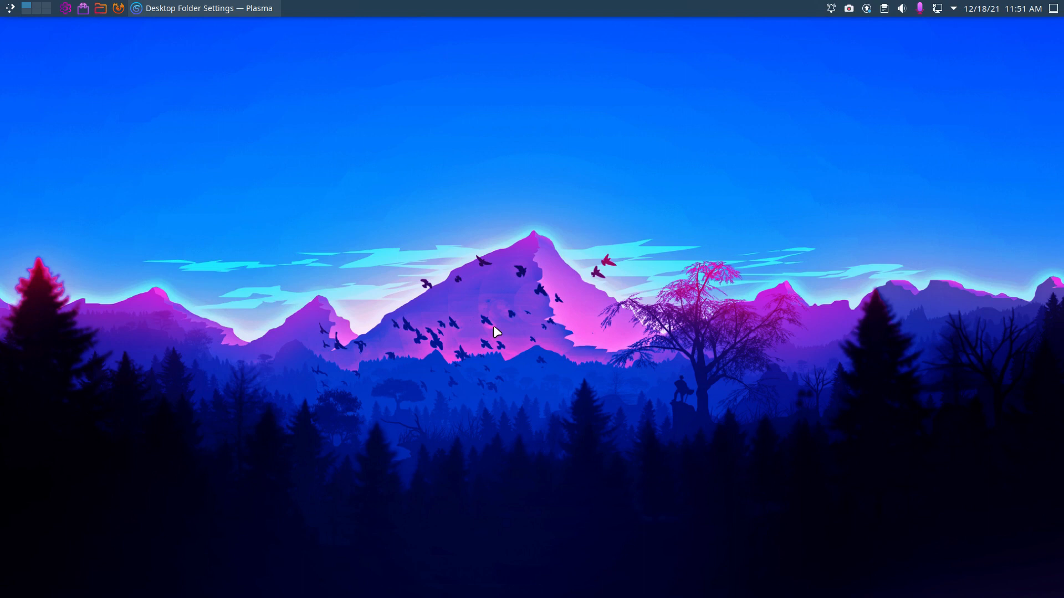
# Step: Open a Konsole terminal, switch it to the arcolinux blur profile, and move its window around the desktop to show the blur
pyautogui.hotkey('ctrl', 'alt', 't')
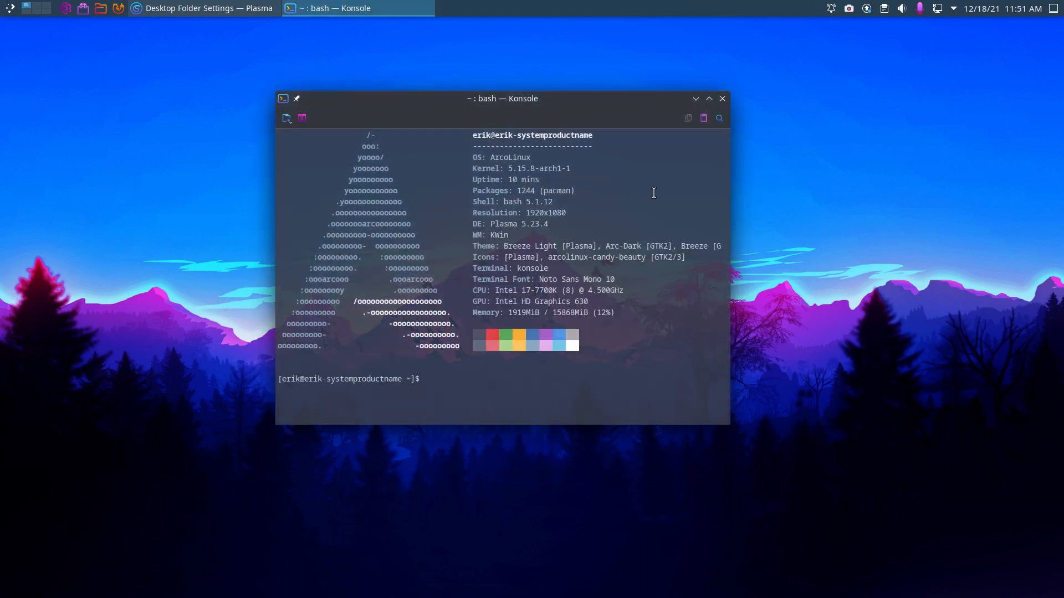
pyautogui.rightClick(654, 193)
pyautogui.moveTo(767, 309)
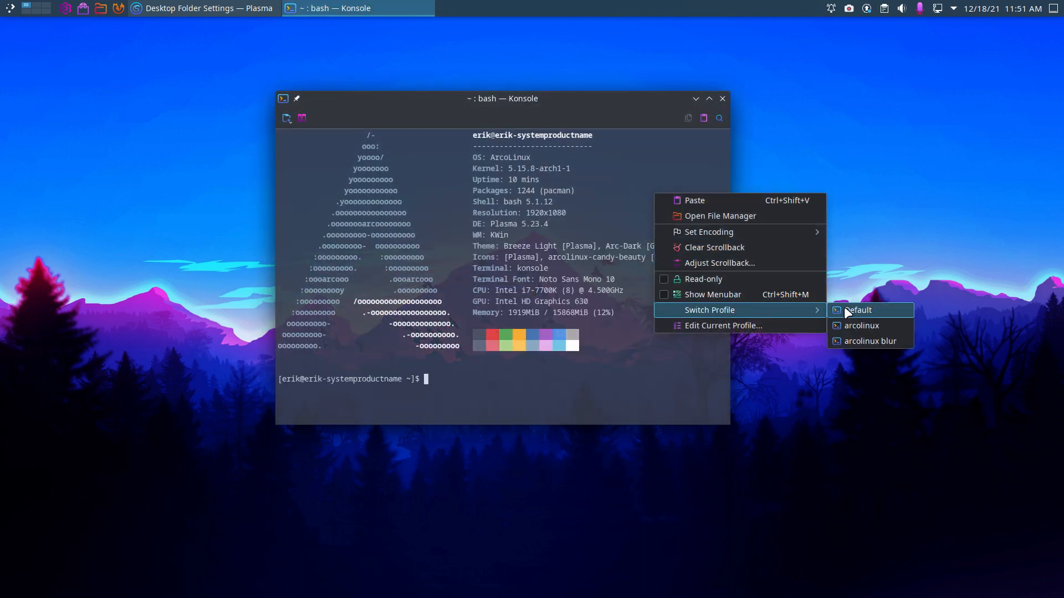
pyautogui.click(872, 340)
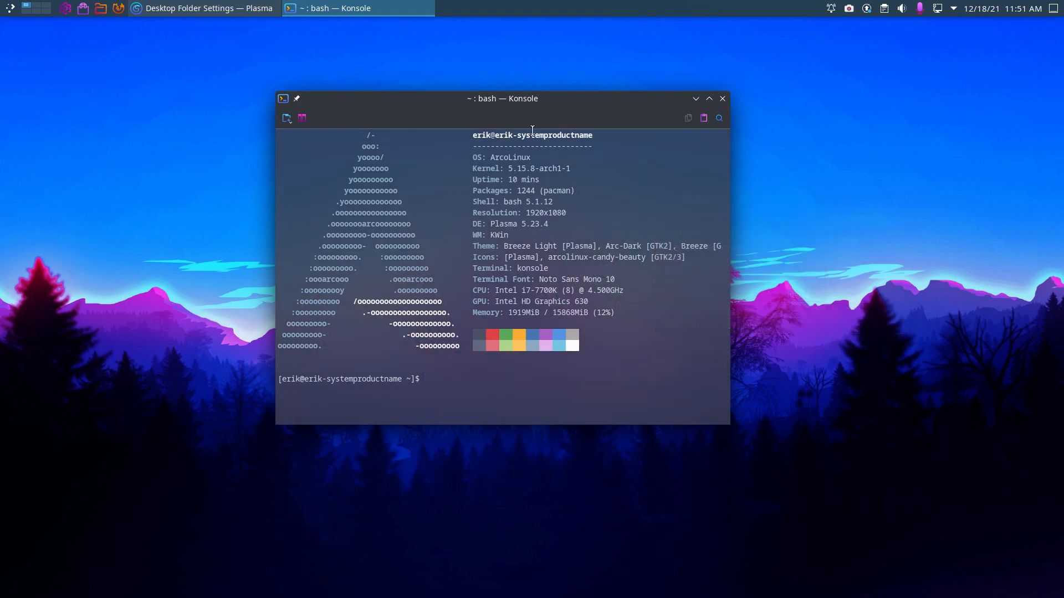
pyautogui.moveTo(532, 131); pyautogui.dragTo(733, 114)
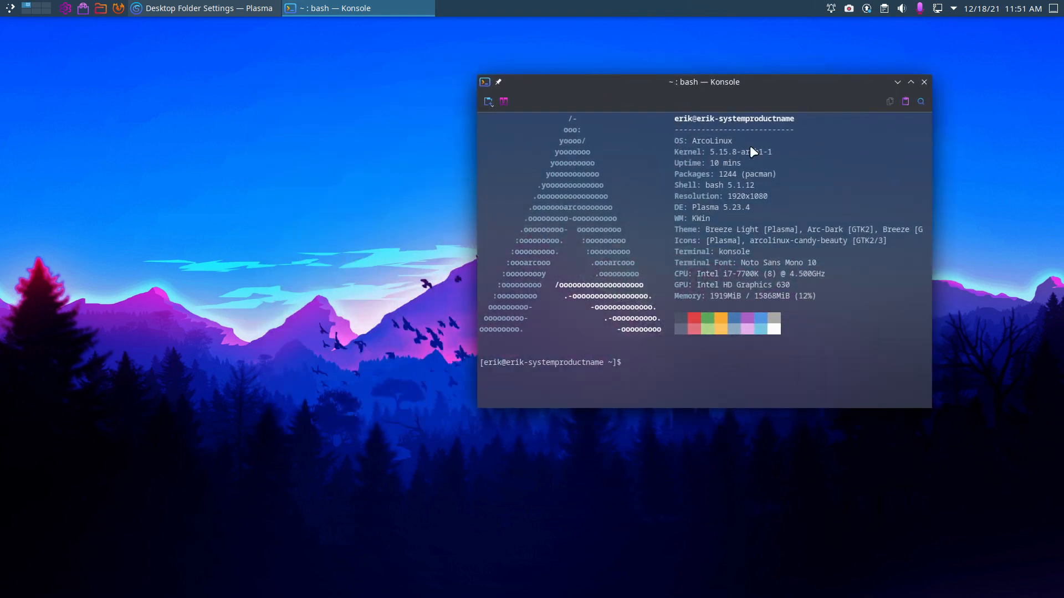
pyautogui.moveTo(775, 85); pyautogui.dragTo(437, 90)
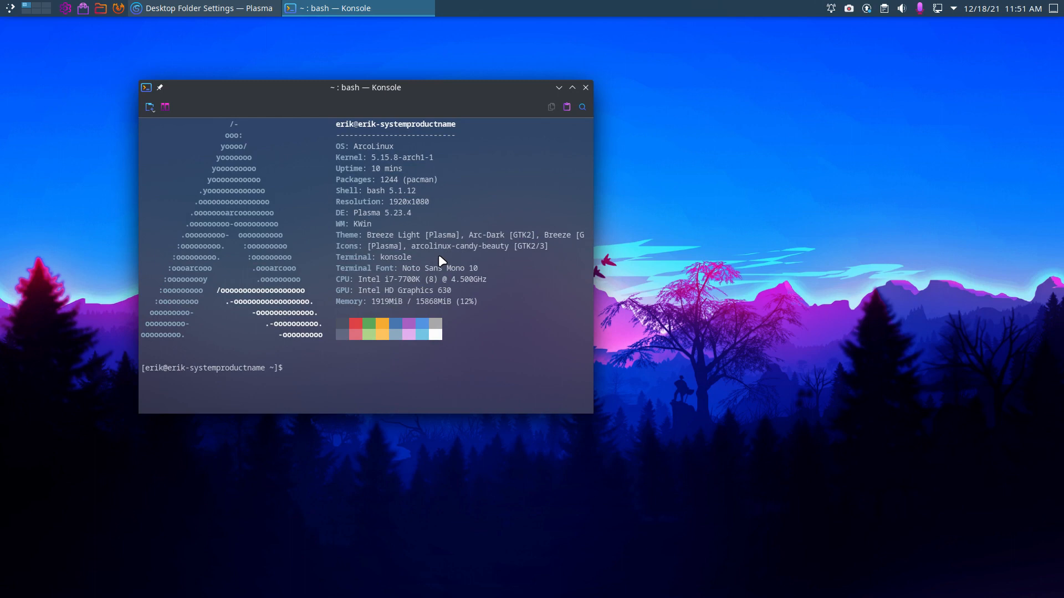
# Step: Readjust the RODE NT-USB microphone's recording volume, dismiss the audio volume controls, and close the Konsole window
pyautogui.click(901, 8)
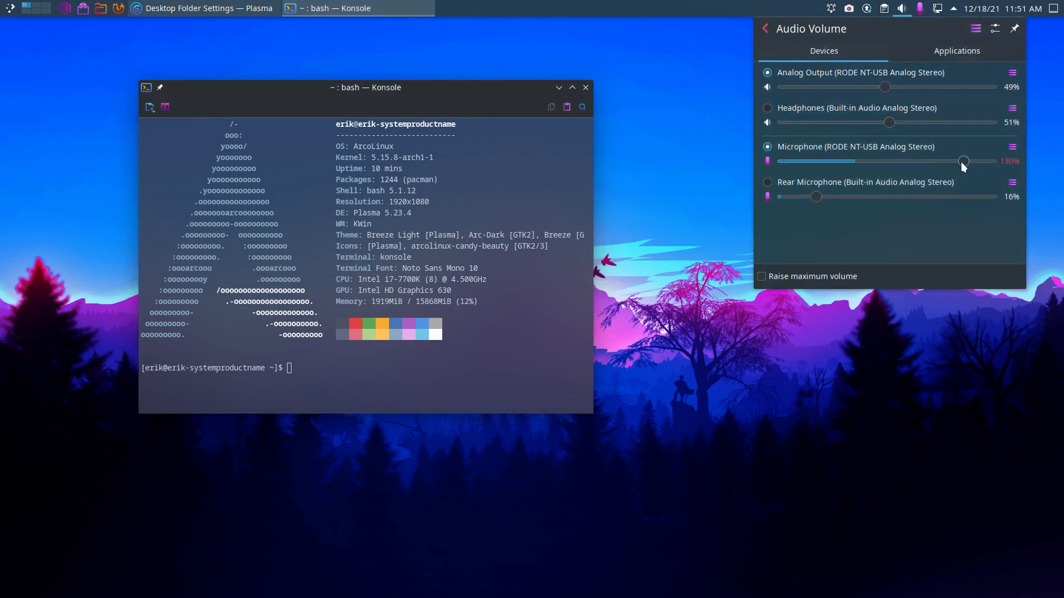
pyautogui.moveTo(962, 163); pyautogui.dragTo(930, 162)
pyautogui.moveTo(945, 157); pyautogui.dragTo(992, 155)
pyautogui.click(856, 344)
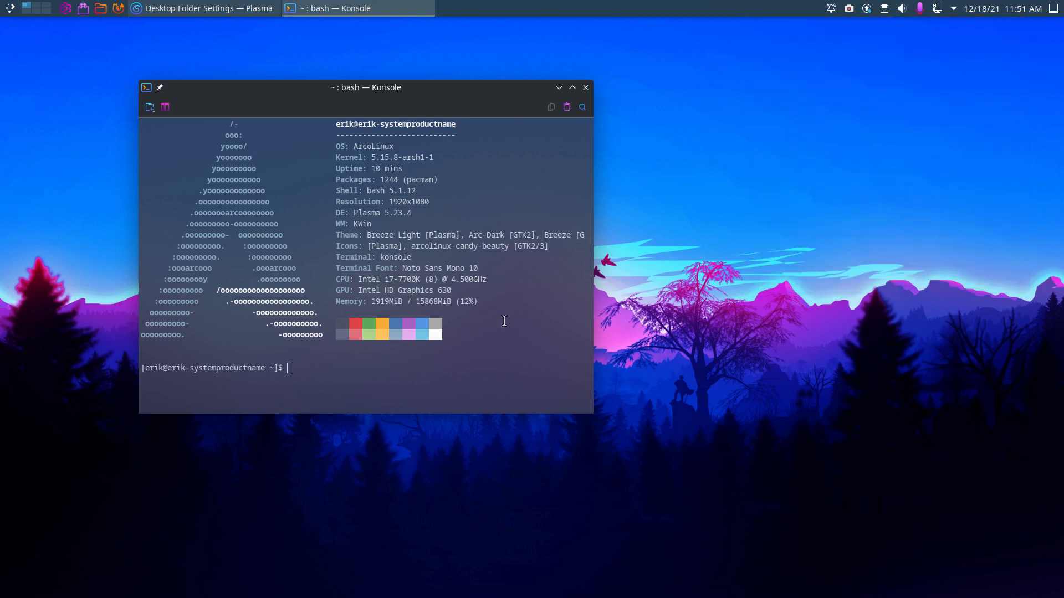
pyautogui.click(586, 87)
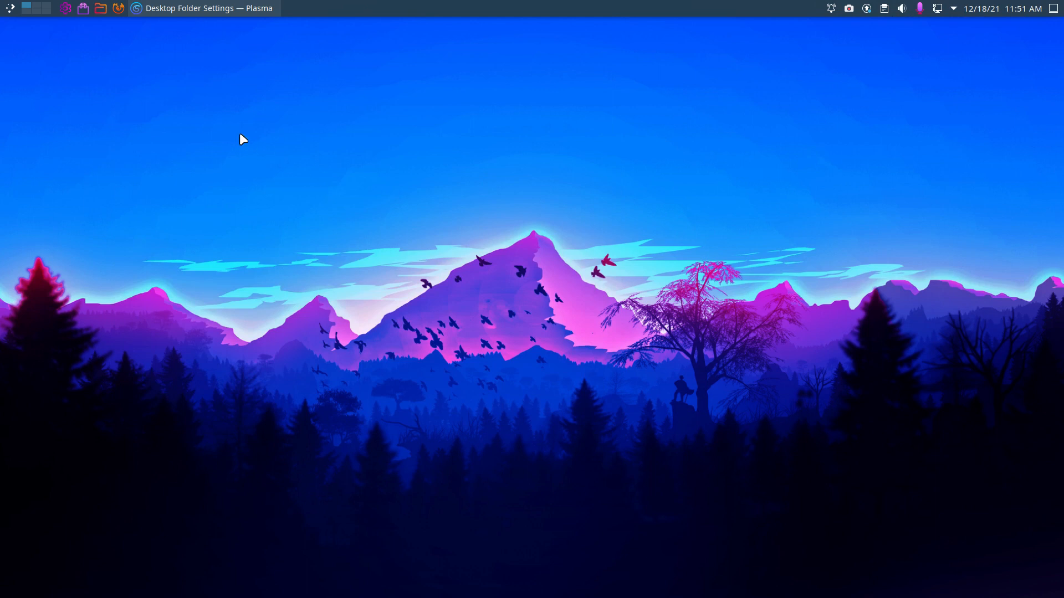
# Step: Add the Total CPU Use widget to the desktop and close the widget list
pyautogui.rightClick(420, 163)
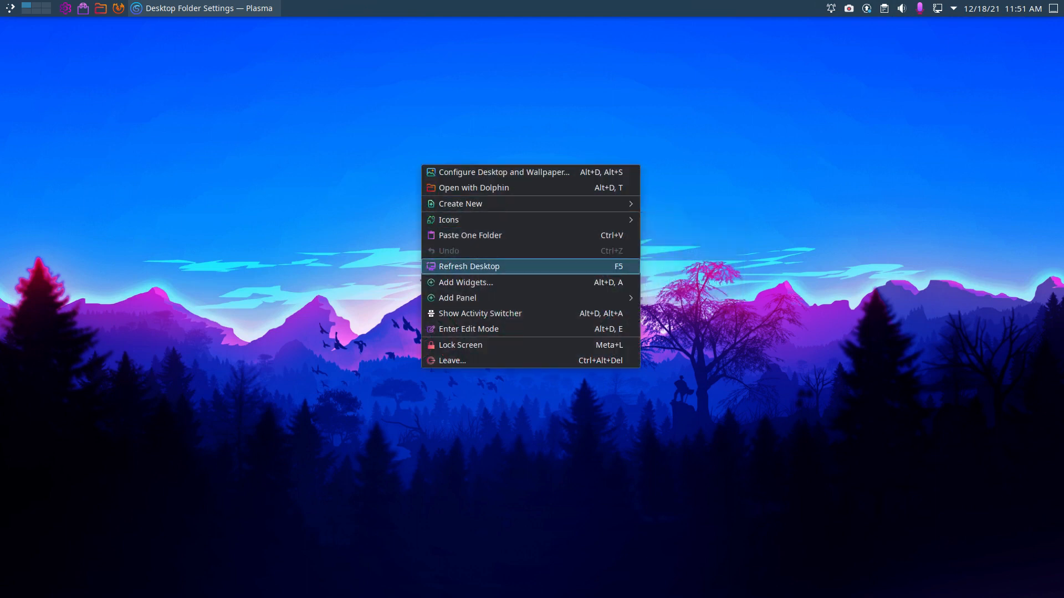
pyautogui.click(499, 284)
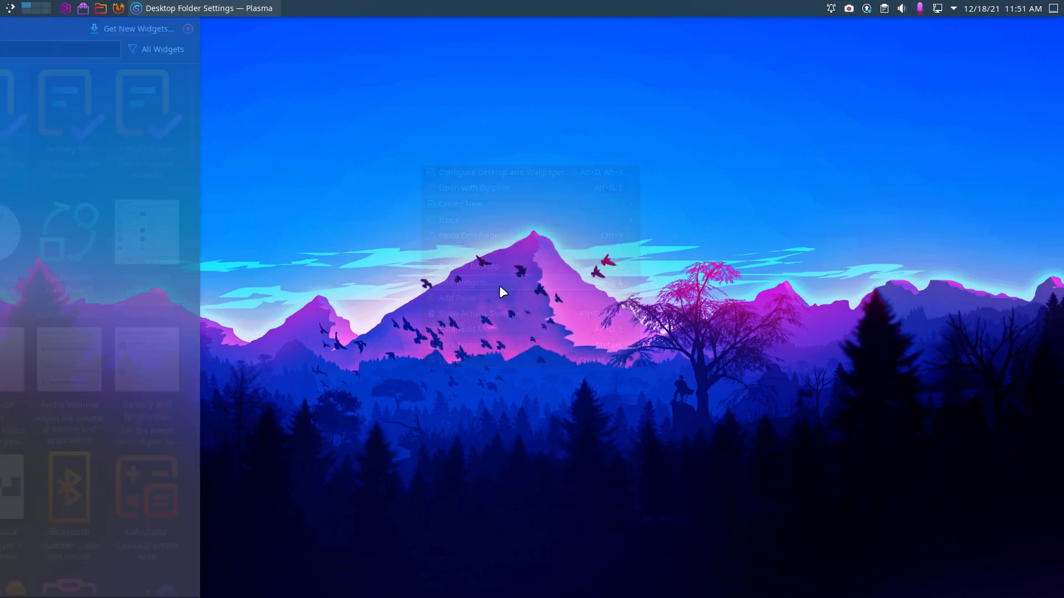
pyautogui.scroll(-20, 90, 184)
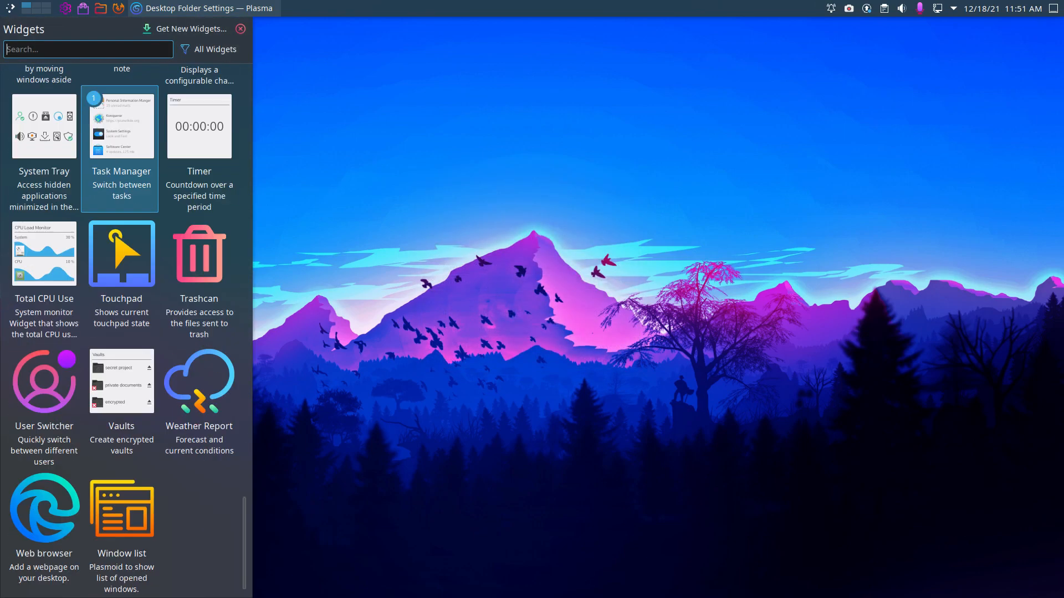
pyautogui.moveTo(44, 254); pyautogui.dragTo(587, 222)
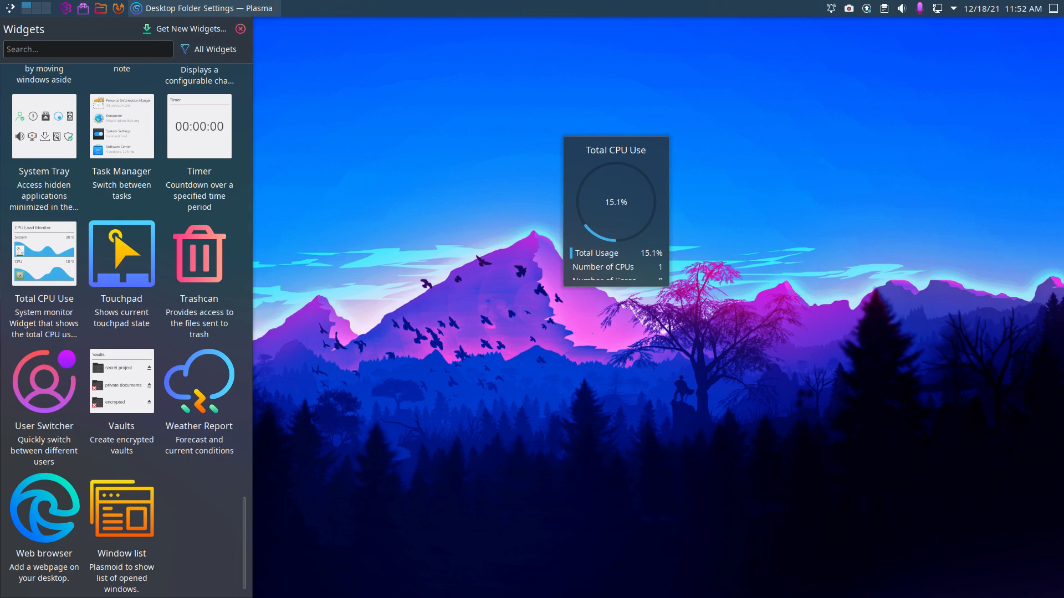
pyautogui.click(241, 29)
# Step: Move the Total CPU Use widget to the desktop's upper-right corner and make it taller so all its sensor lines fit
pyautogui.moveTo(624, 170)
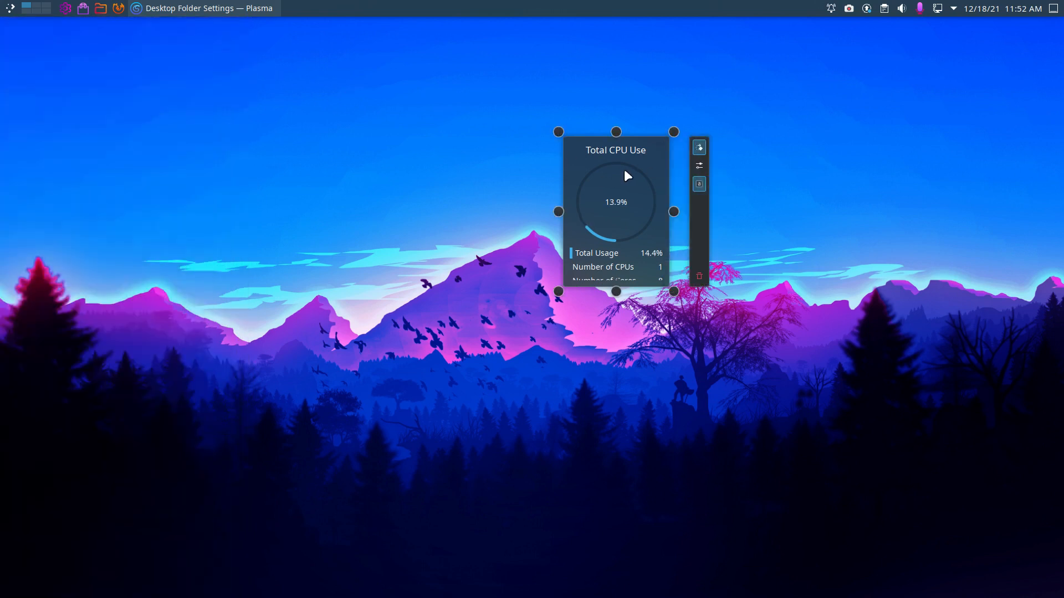
pyautogui.moveTo(625, 172); pyautogui.dragTo(1014, 55)
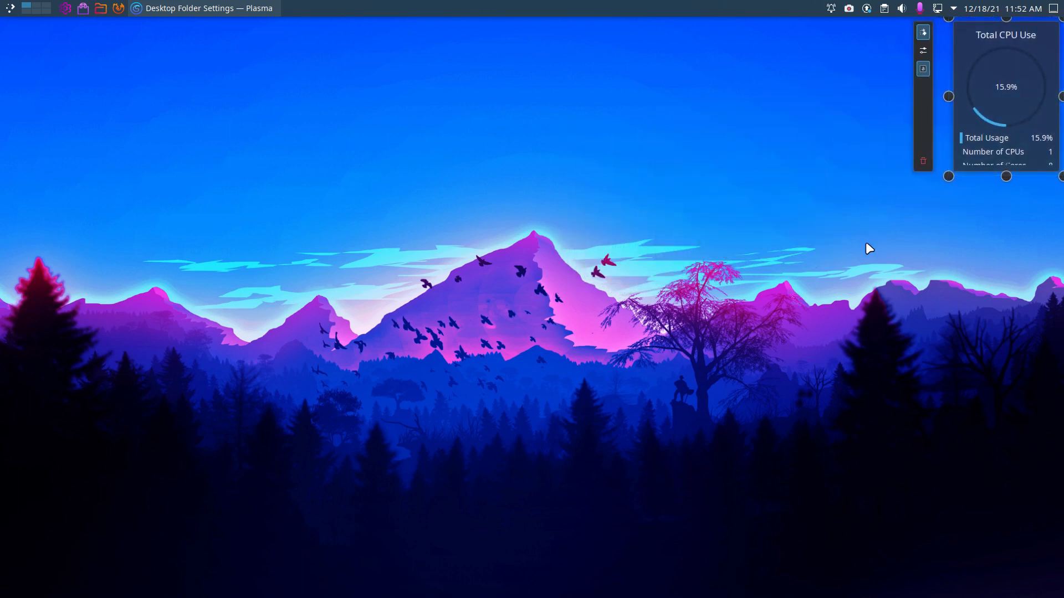
pyautogui.moveTo(1002, 101)
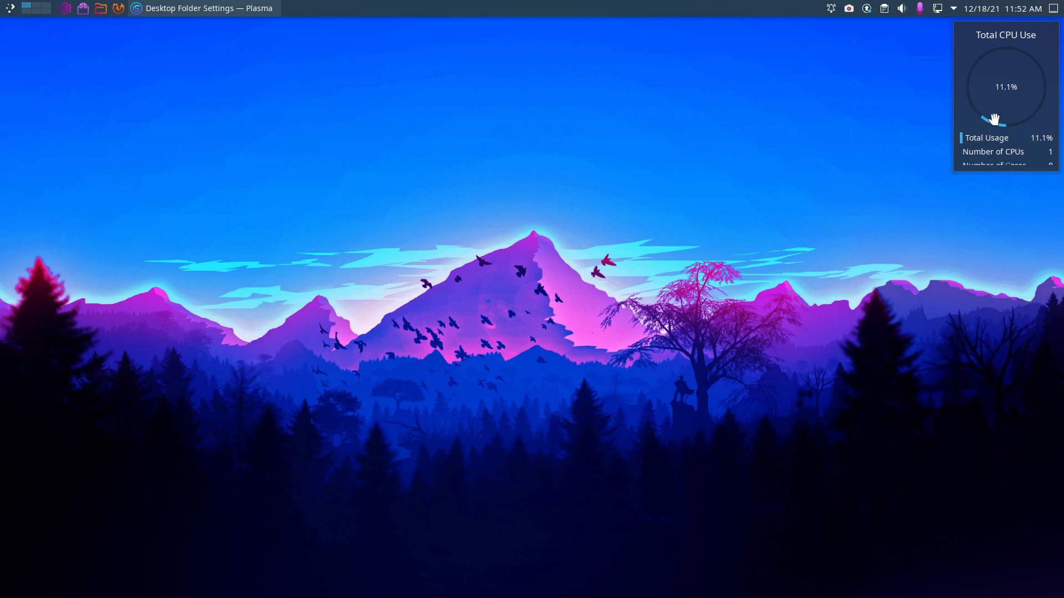
pyautogui.moveTo(994, 119)
pyautogui.moveTo(1006, 172); pyautogui.dragTo(1016, 194)
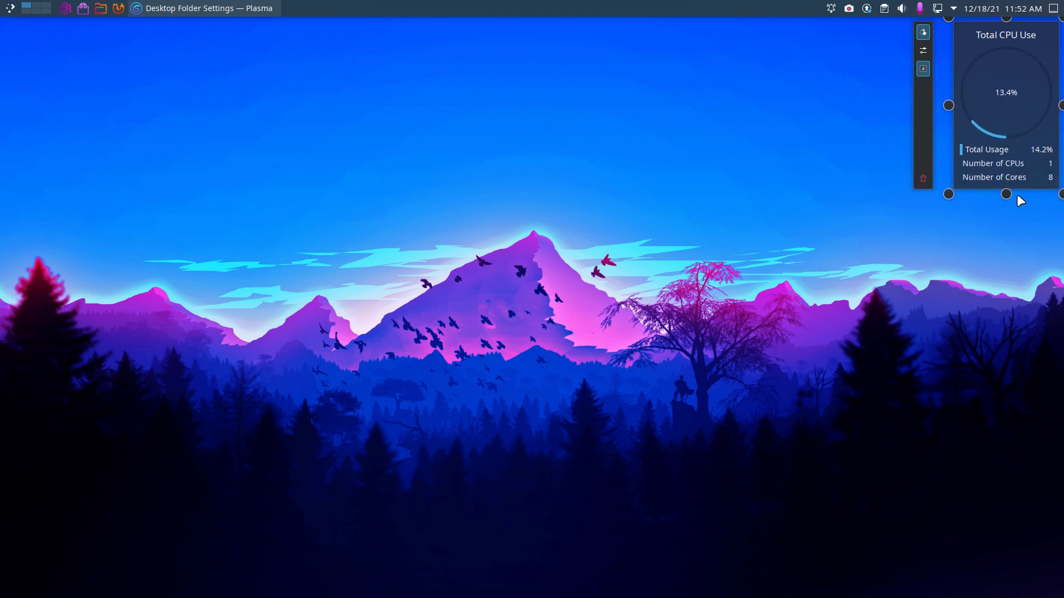
# Step: Look at the Total CPU Use widget's appearance settings and close them without changing anything
pyautogui.rightClick(988, 100)
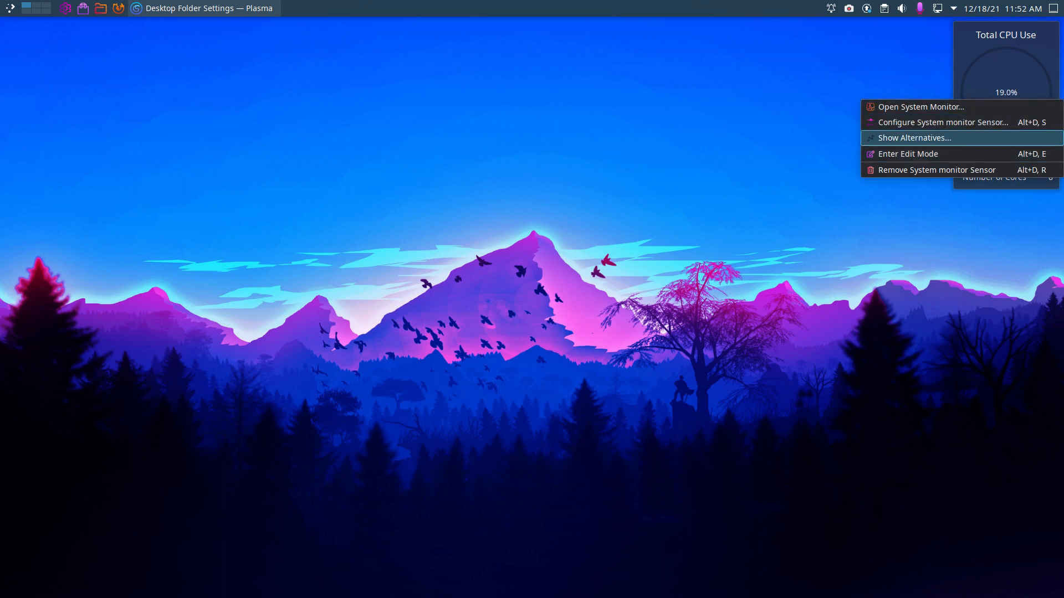
pyautogui.click(937, 123)
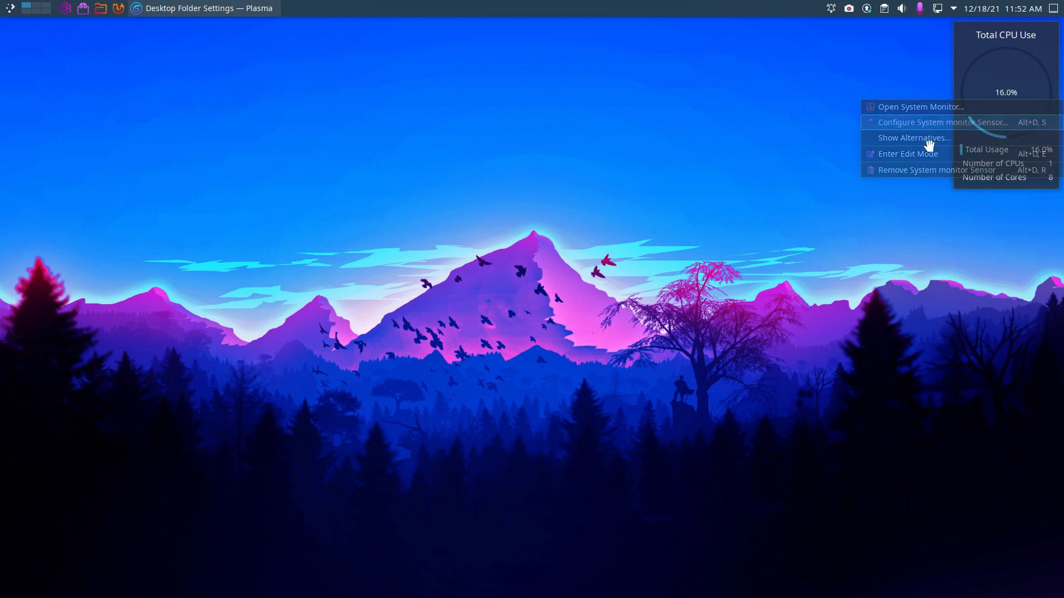
pyautogui.moveTo(278, 33); pyautogui.dragTo(544, 139)
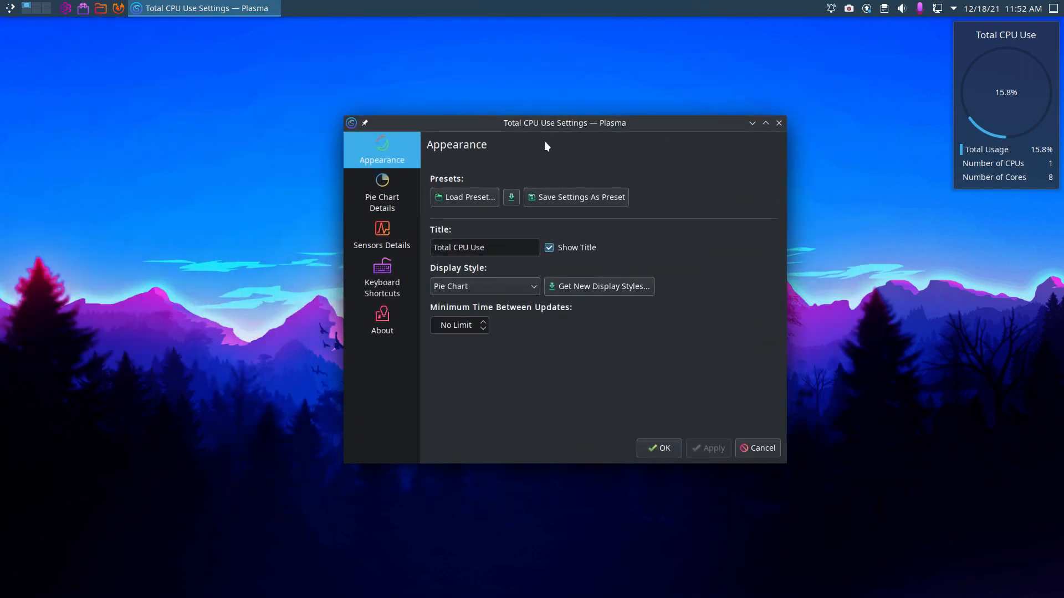
pyautogui.click(778, 122)
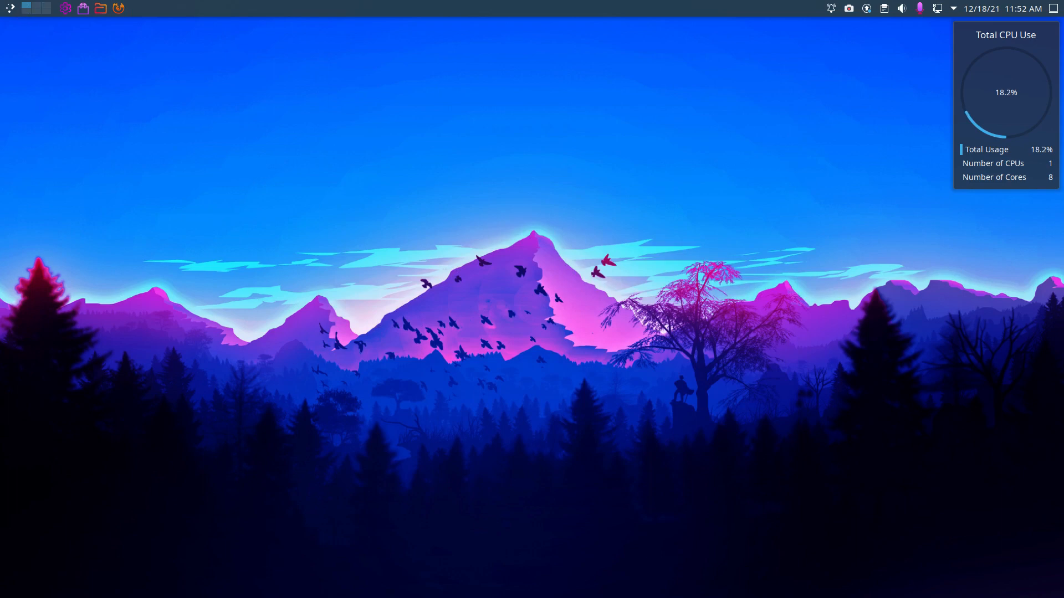
# Step: Disable the Wobbly Windows effect in the Workspace Behavior desktop effects, apply the change and close System Settings
pyautogui.click(65, 8)
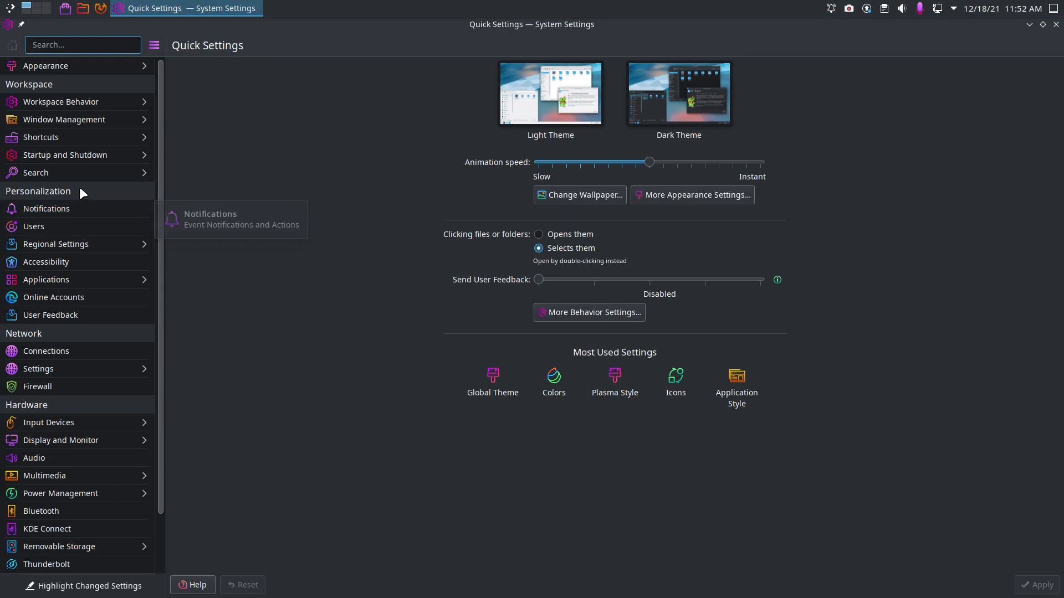
pyautogui.click(98, 121)
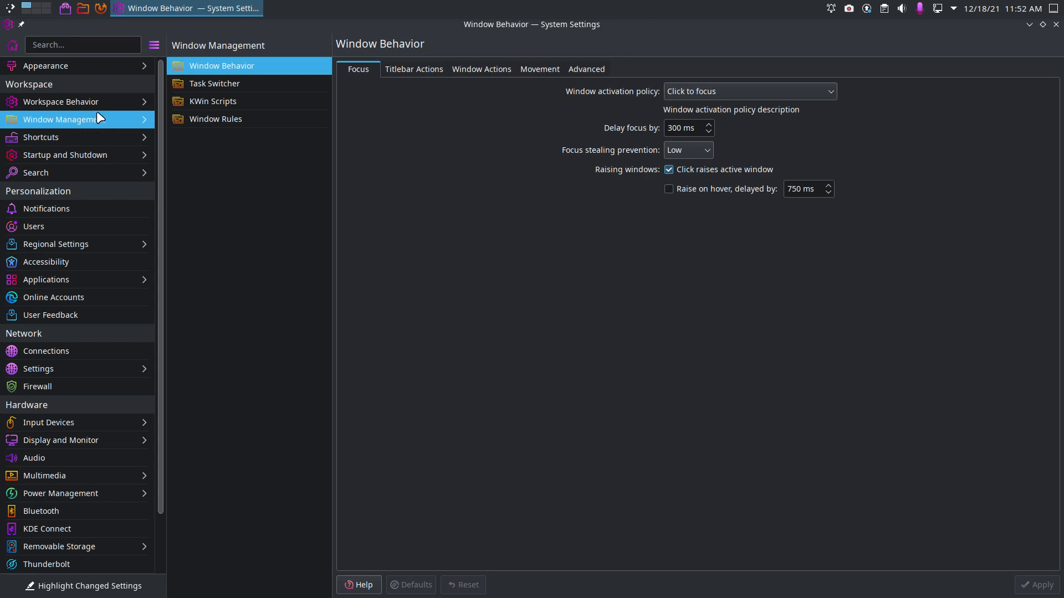
pyautogui.click(99, 102)
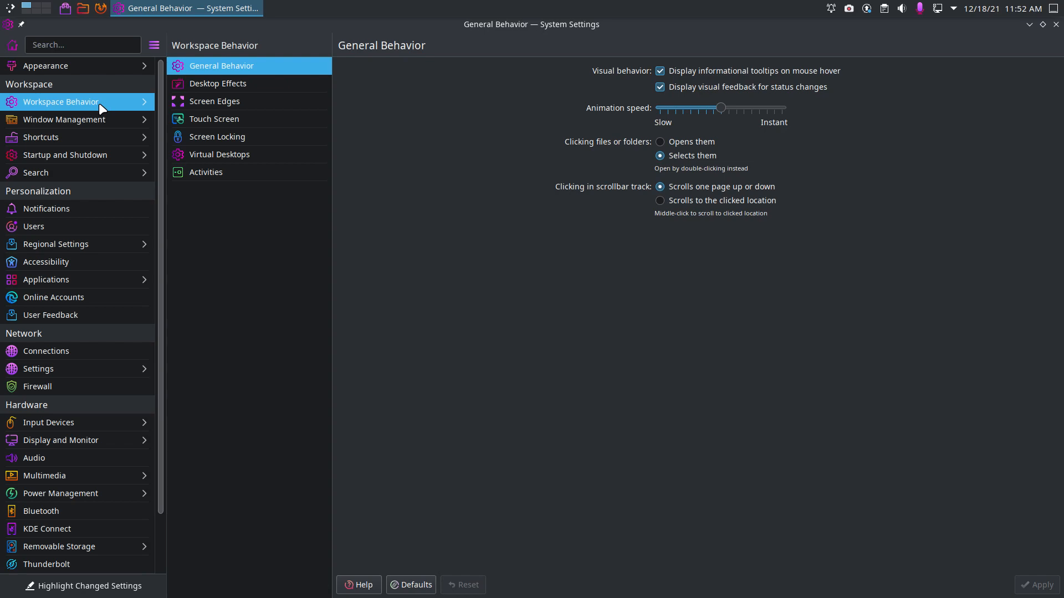
pyautogui.click(201, 82)
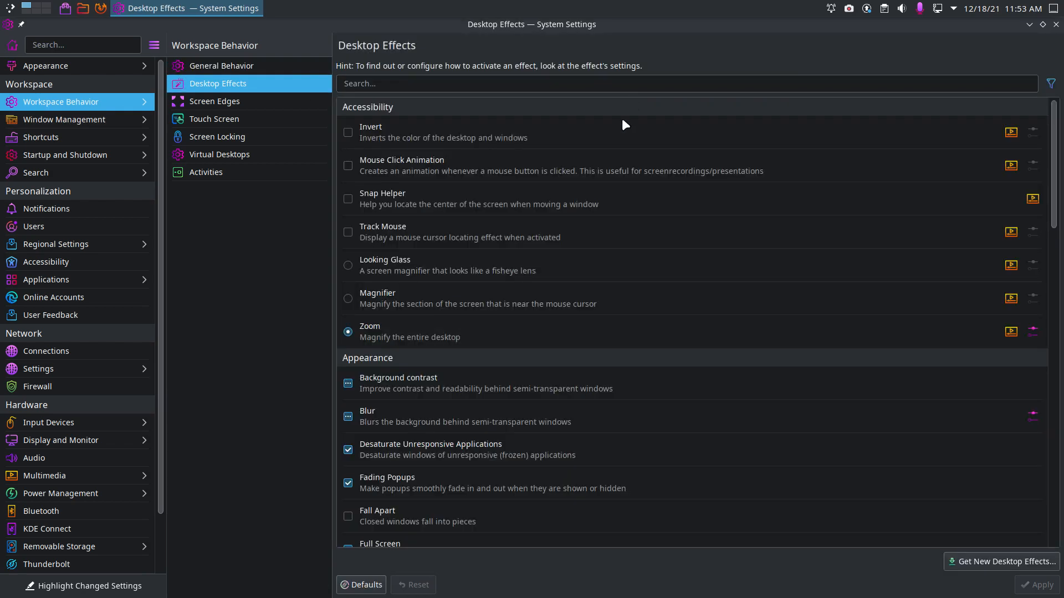
pyautogui.scroll(-5, 587, 356)
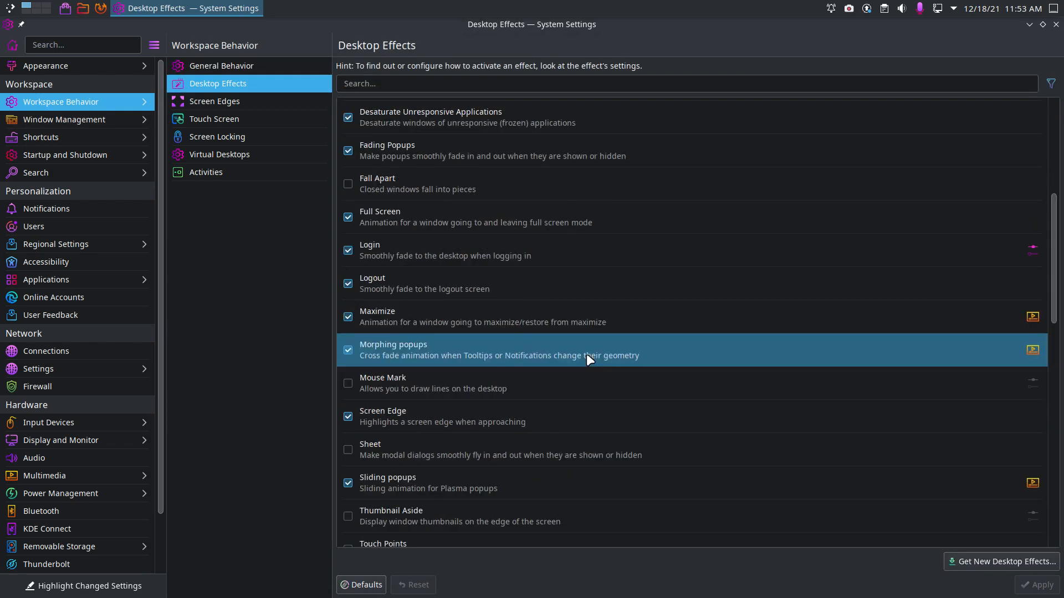
pyautogui.scroll(-12, 586, 354)
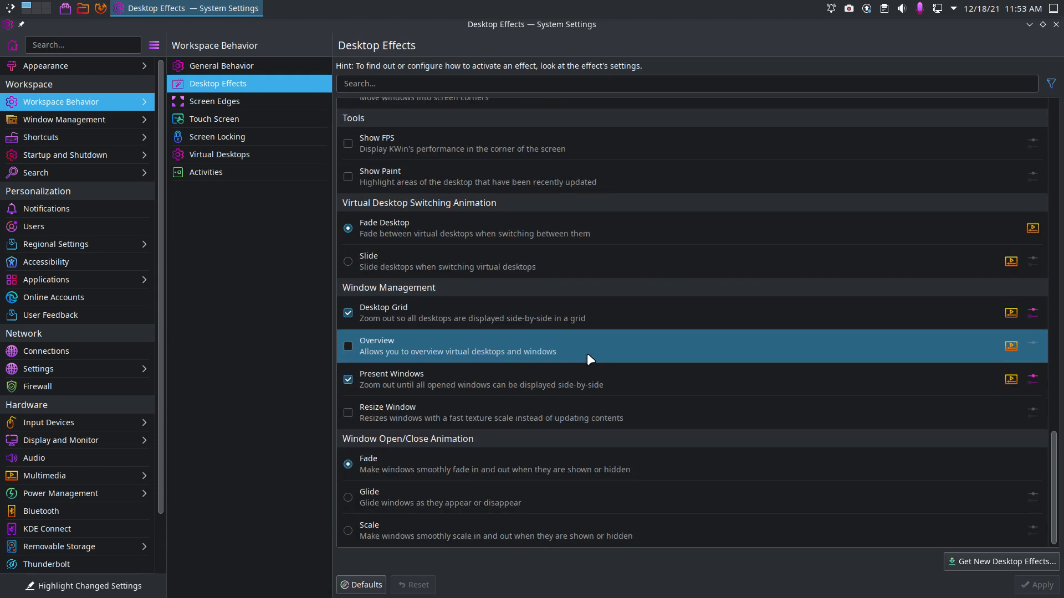
pyautogui.scroll(17, 585, 353)
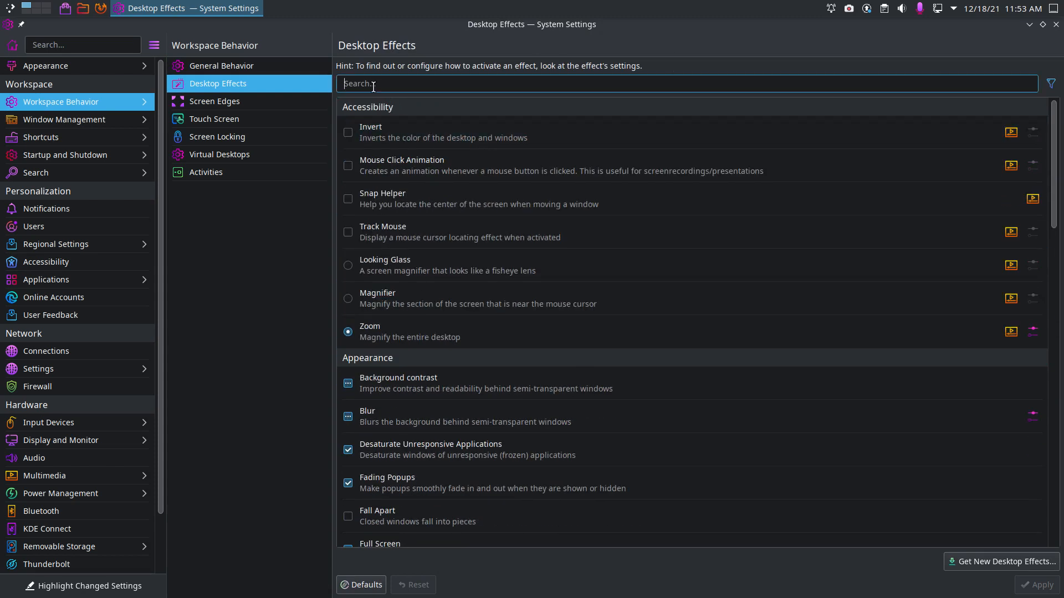
pyautogui.write('wob')
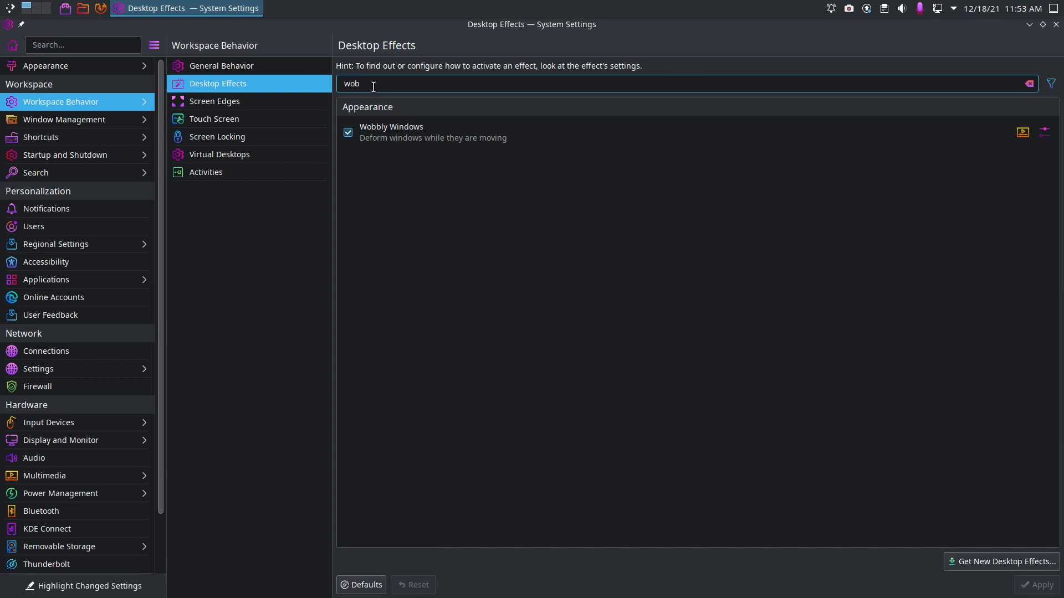
pyautogui.click(348, 132)
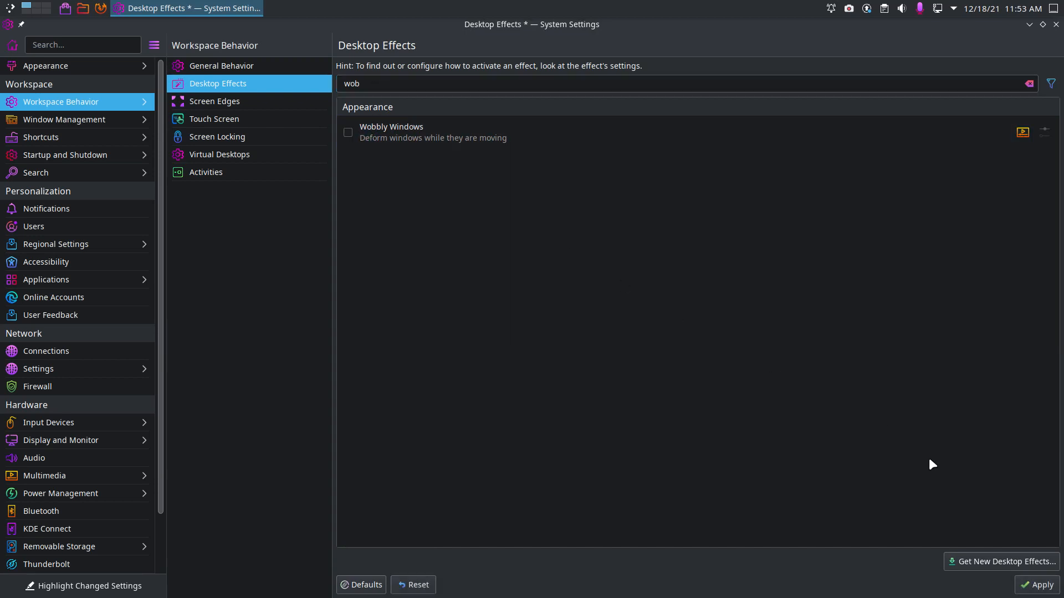
pyautogui.click(1037, 585)
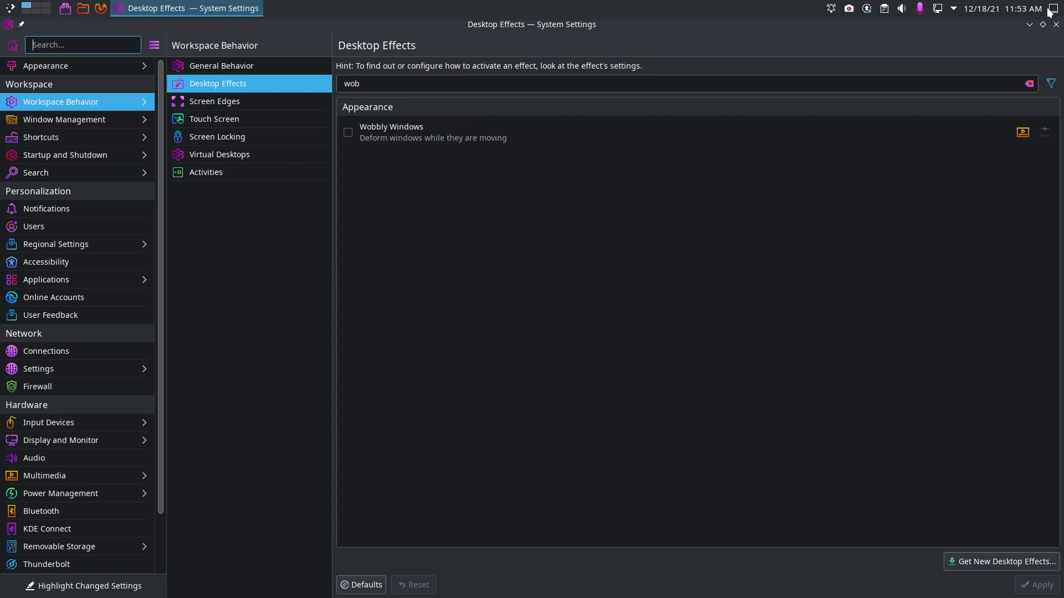
pyautogui.click(1055, 24)
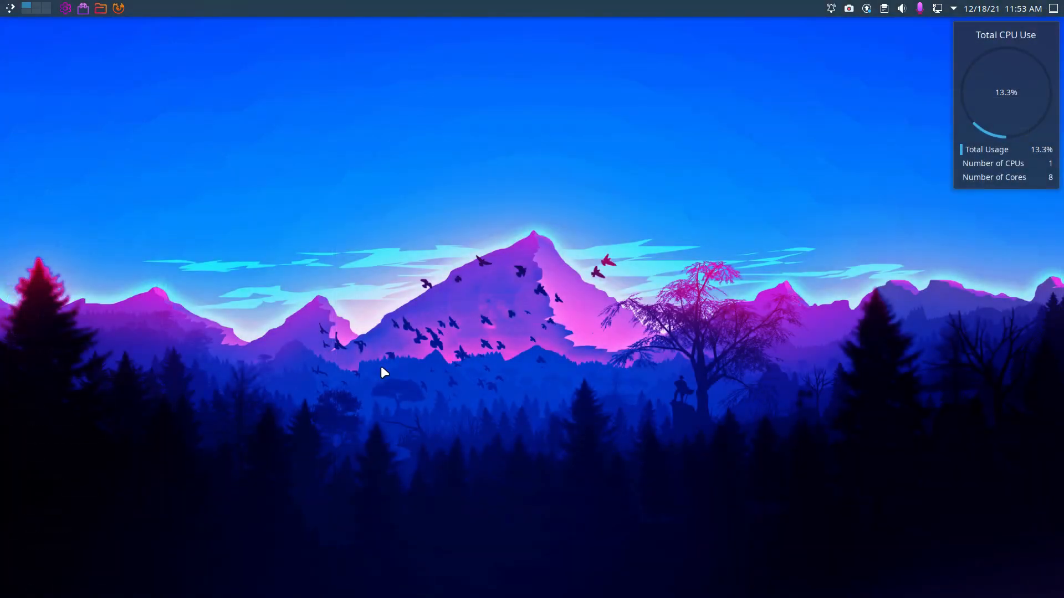
# Step: Open a Konsole window, move it across the desktop to check how it behaves without wobbling, and close it
pyautogui.hotkey('ctrl', 'alt', 't')
pyautogui.moveTo(386, 85); pyautogui.dragTo(566, 143)
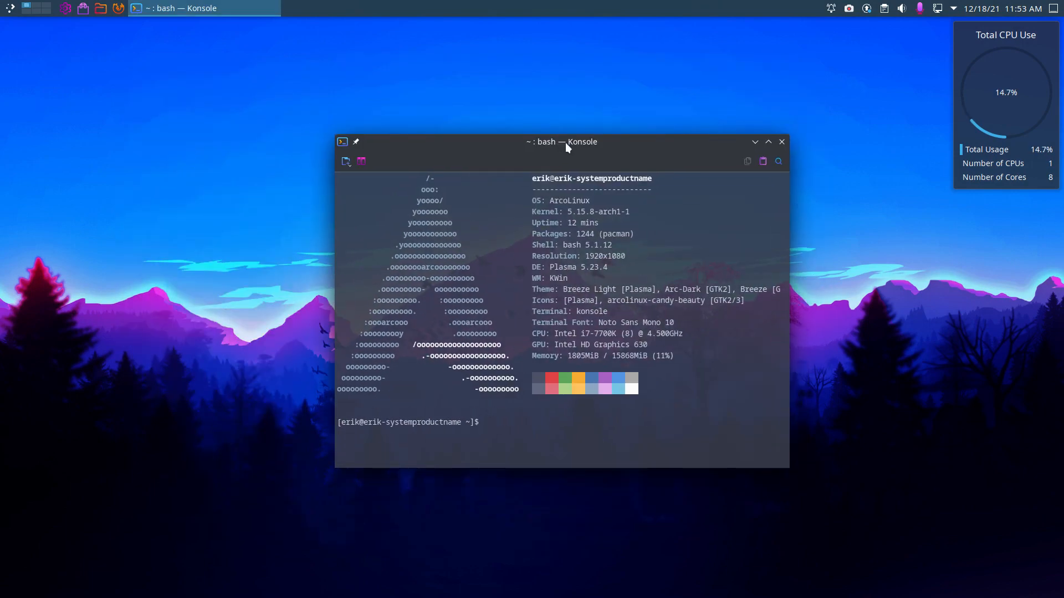
pyautogui.click(781, 141)
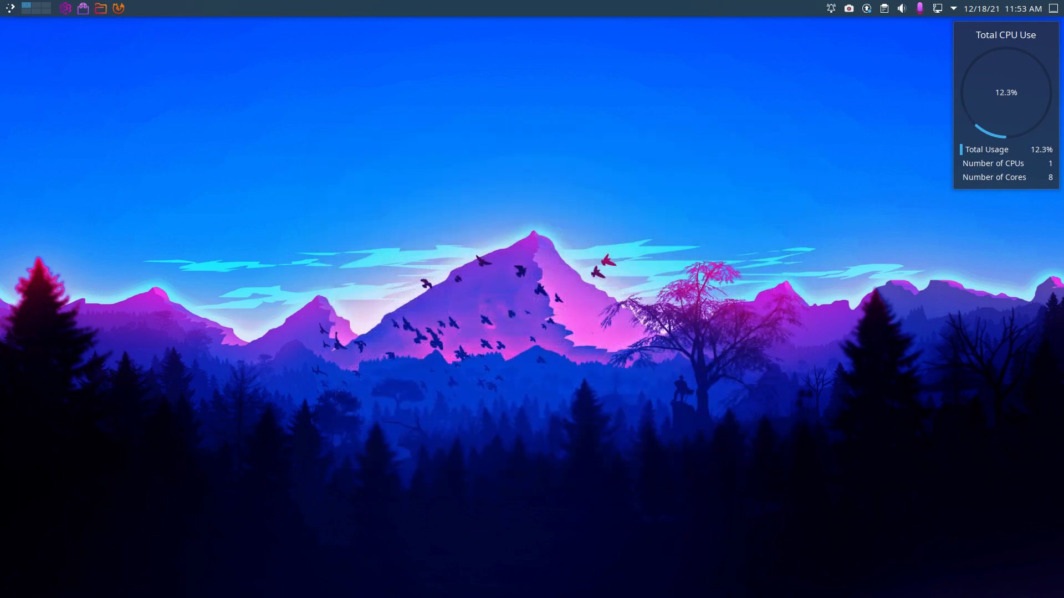
# Step: Open the Appearance settings in System Settings and apply the KvAmbience color scheme
pyautogui.click(65, 8)
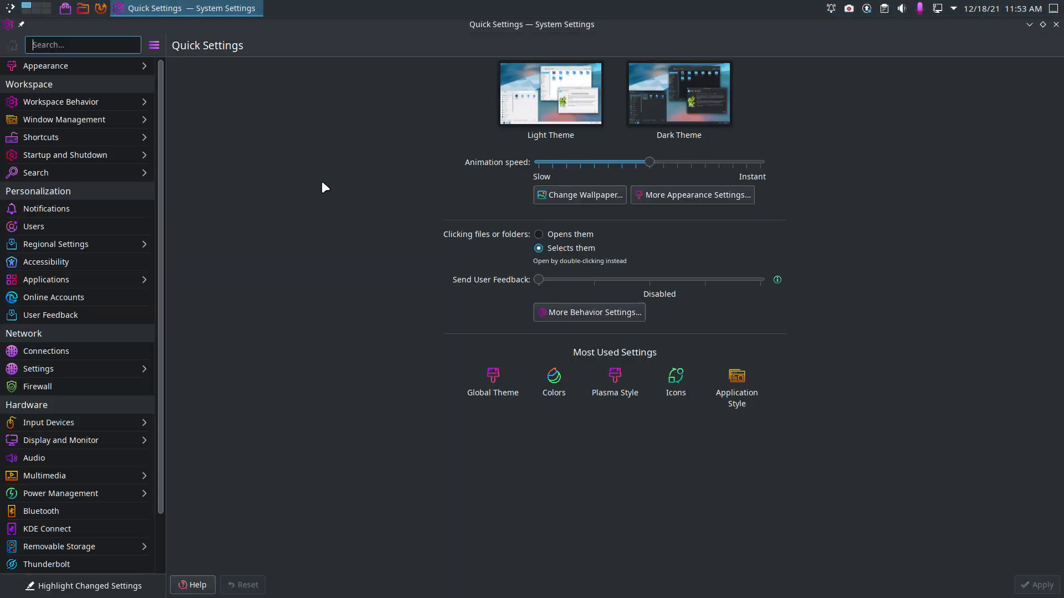
pyautogui.click(54, 66)
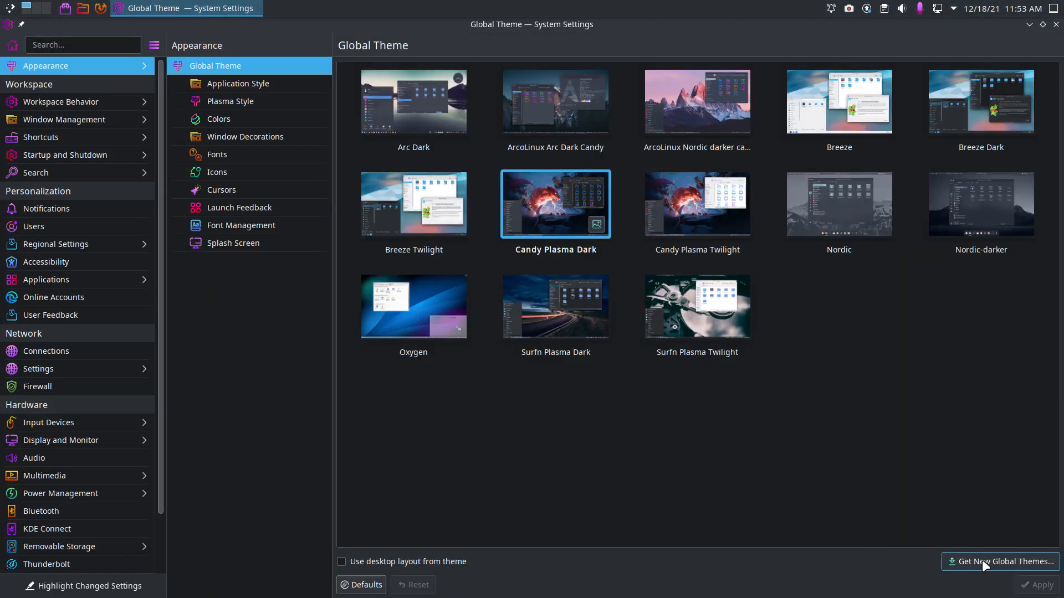
pyautogui.click(242, 87)
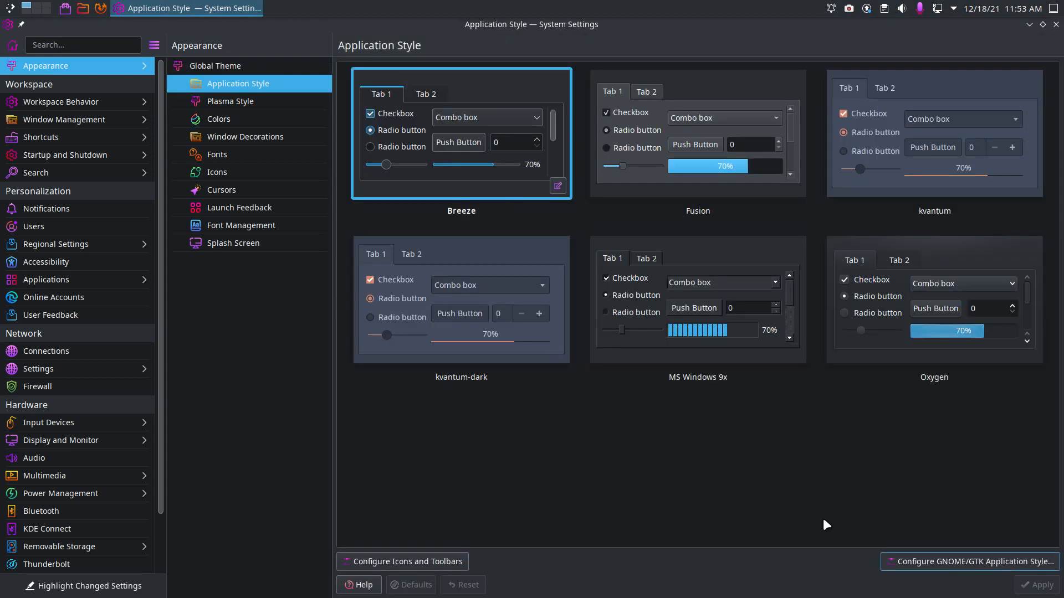
pyautogui.click(222, 101)
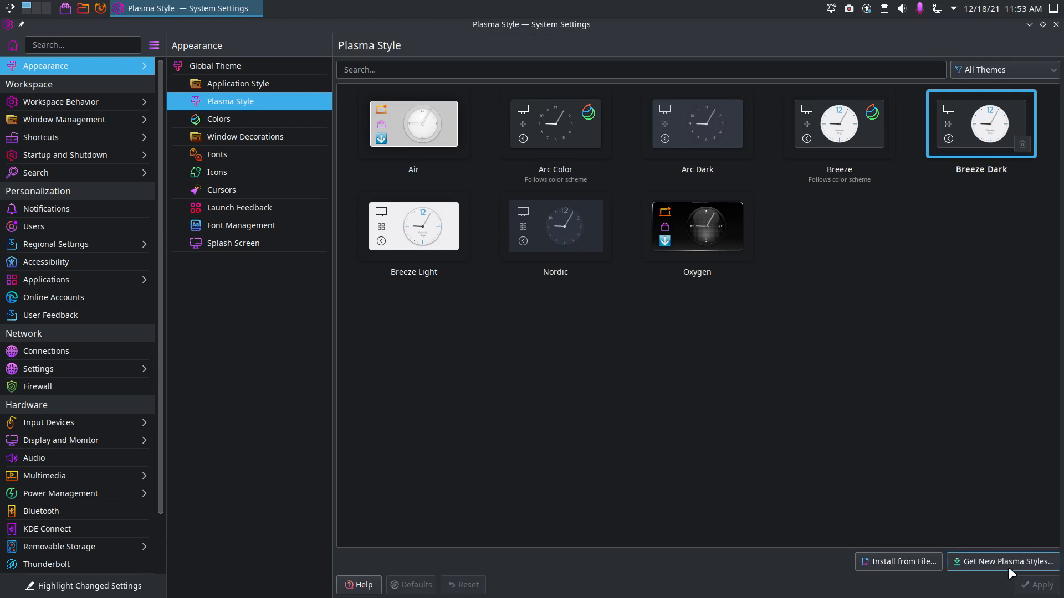
pyautogui.click(253, 120)
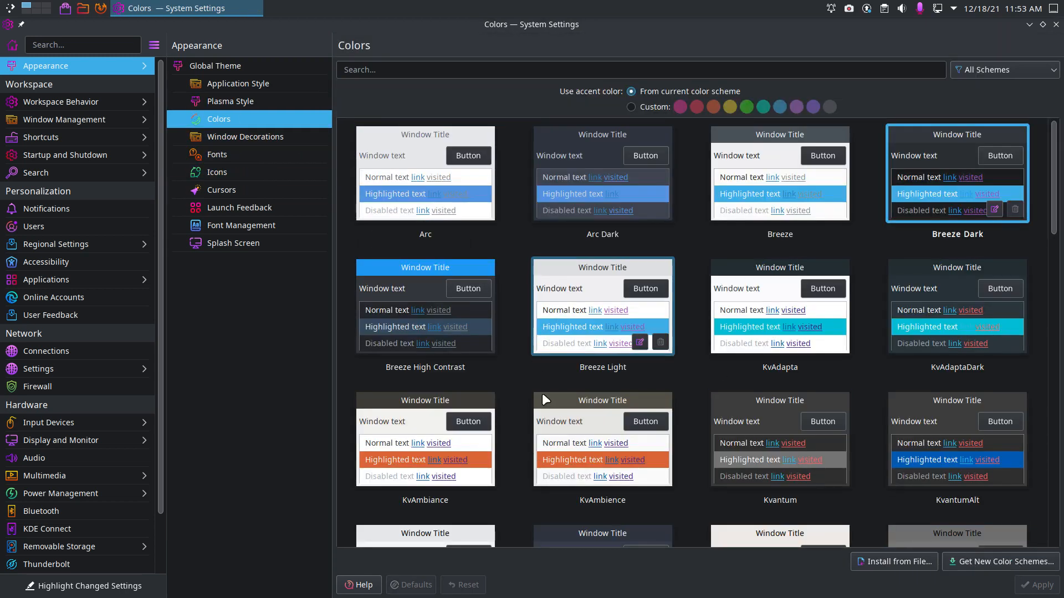
pyautogui.click(598, 441)
pyautogui.click(1042, 588)
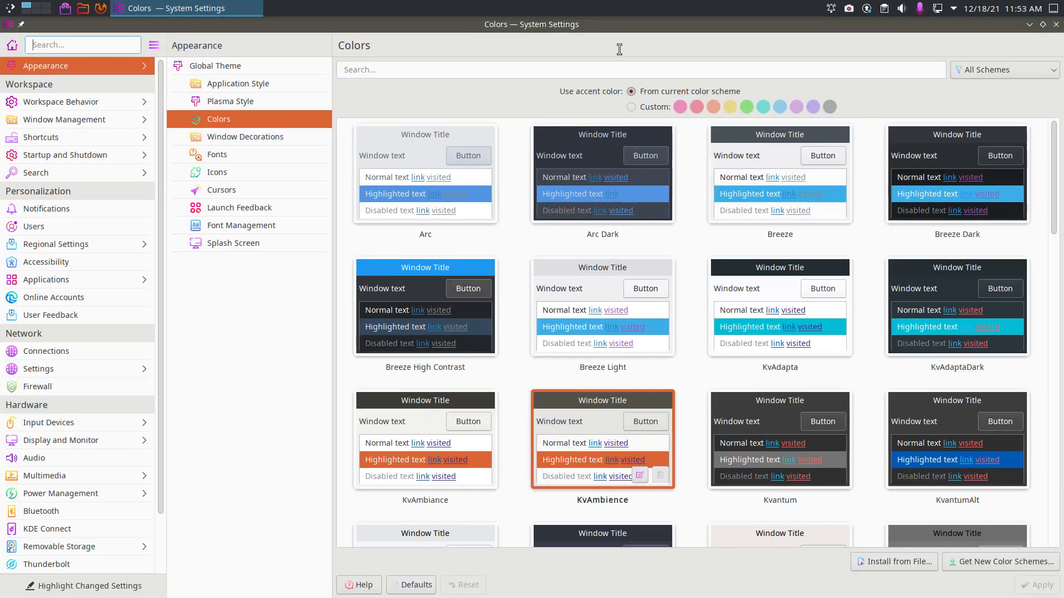
# Step: Unmaximize System Settings and arrange it alongside a Dolphin window of the home folder so both are visible
pyautogui.moveTo(499, 29); pyautogui.dragTo(319, 54)
pyautogui.press('super+e')
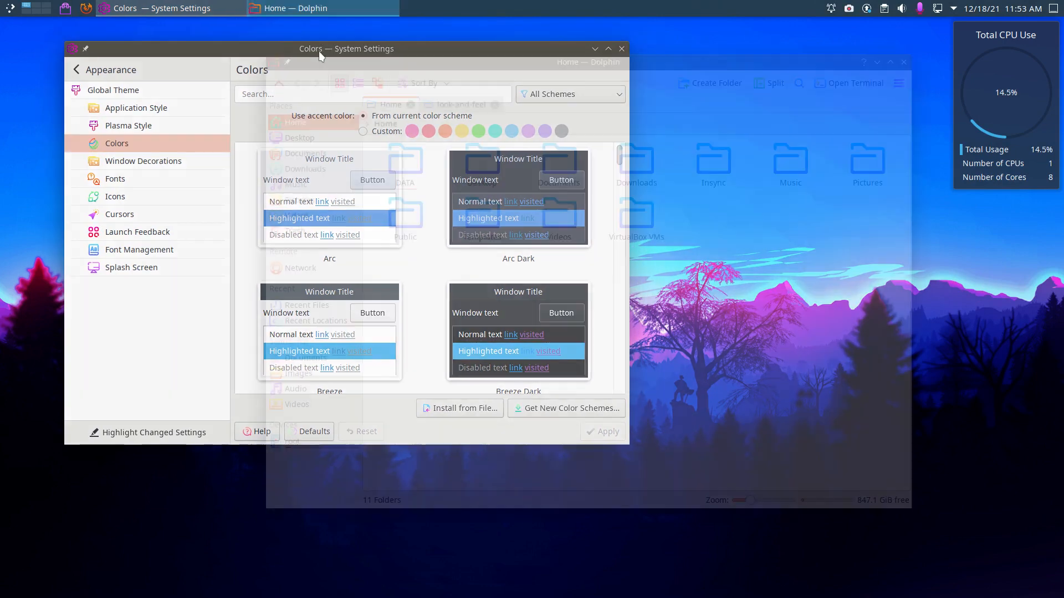
pyautogui.moveTo(661, 68); pyautogui.dragTo(1055, 596)
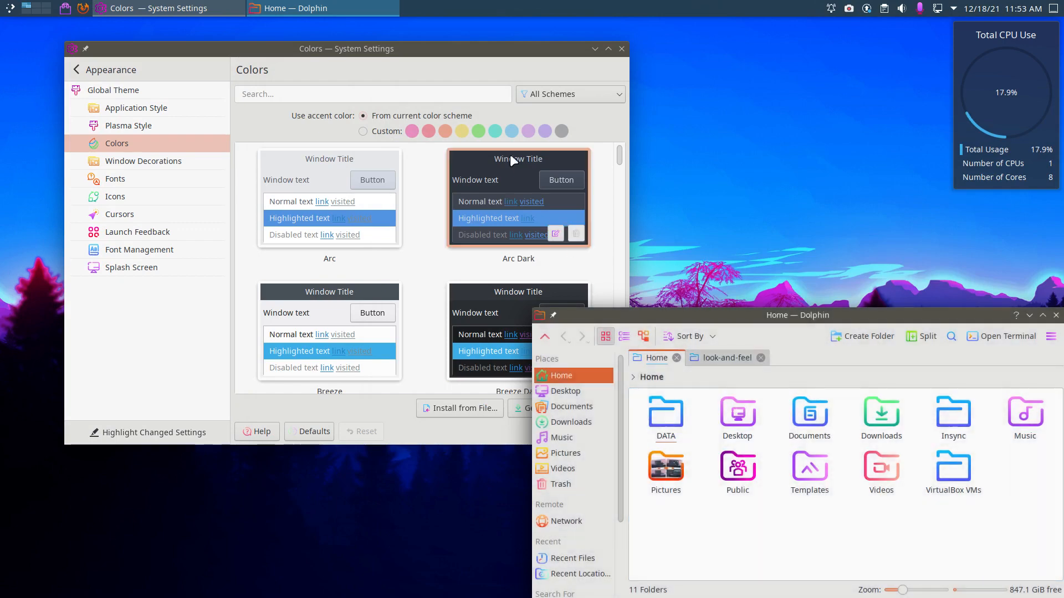
pyautogui.moveTo(404, 47); pyautogui.dragTo(333, 39)
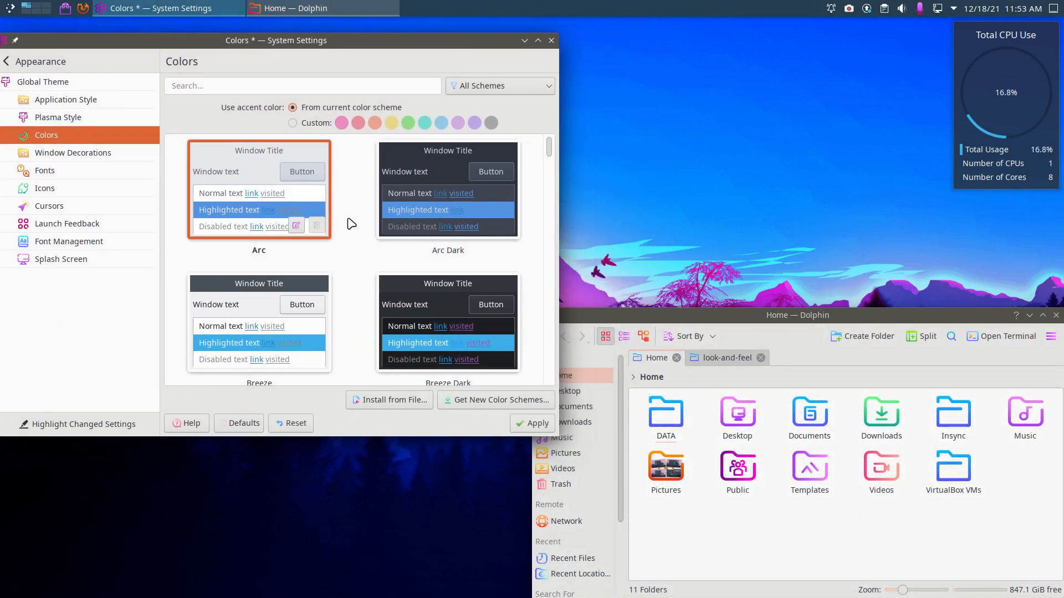
# Step: Try out the Arc, Arc Dark, Breeze and Breeze Dark color schemes by applying each one in turn
pyautogui.click(532, 424)
pyautogui.click(453, 206)
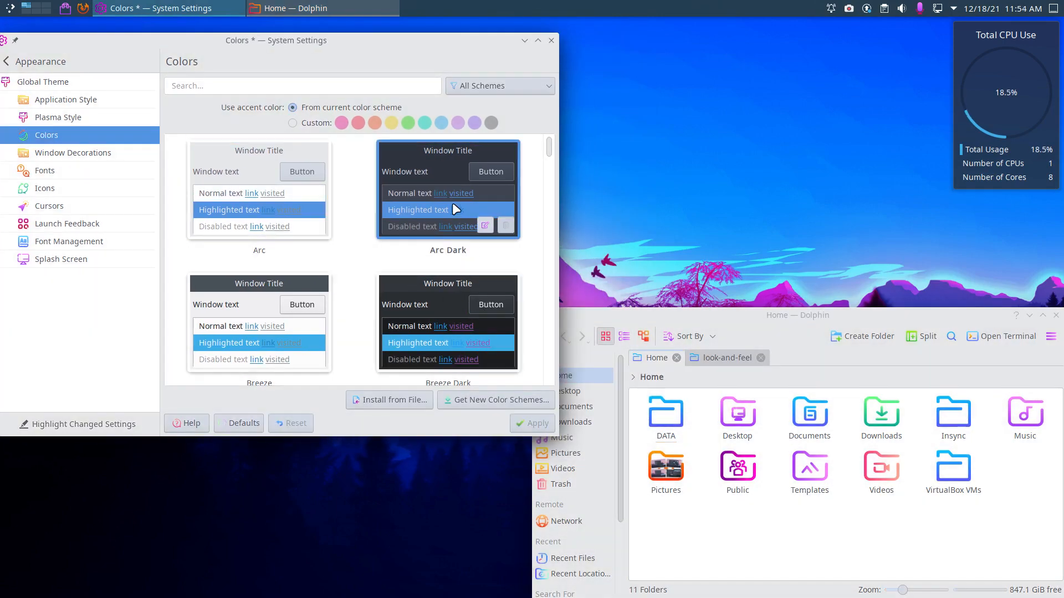
pyautogui.click(534, 424)
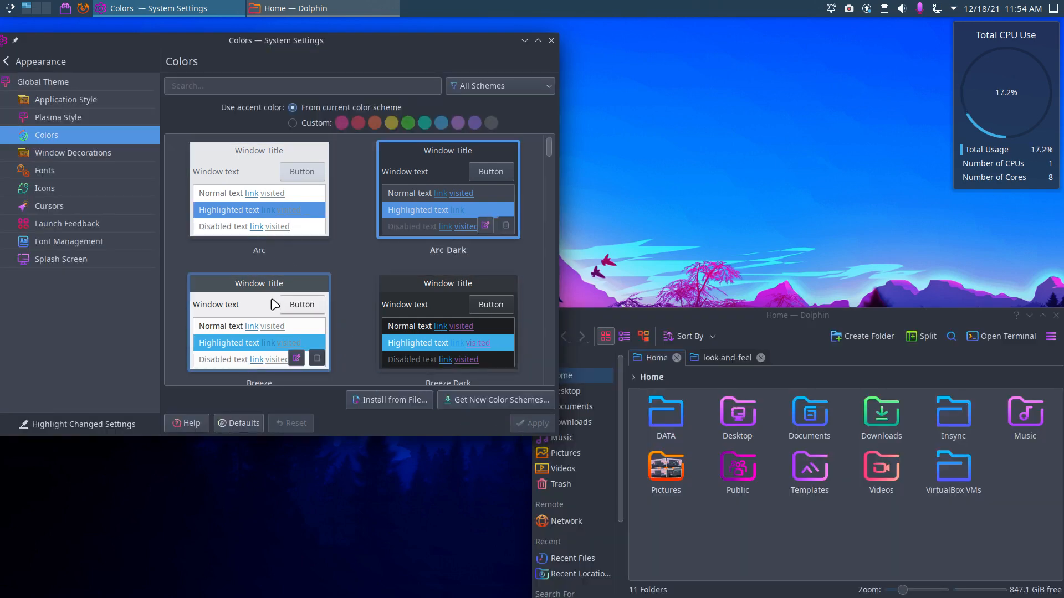
pyautogui.click(344, 347)
pyautogui.click(541, 423)
pyautogui.click(460, 365)
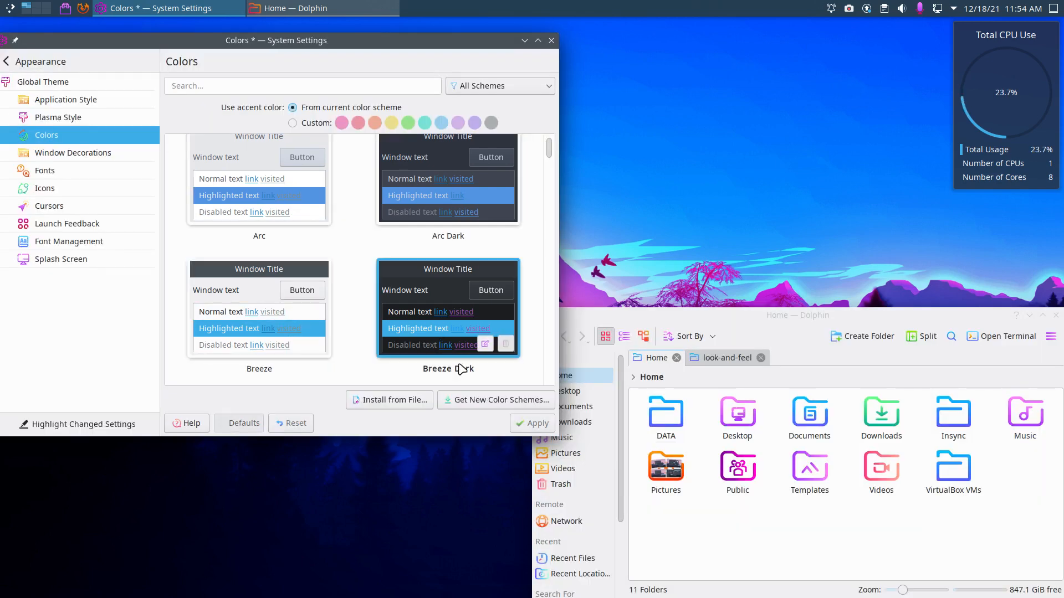
pyautogui.click(531, 423)
# Step: Try out the Breeze High Contrast and Breeze Light color schemes by applying each one
pyautogui.scroll(-3, 280, 298)
pyautogui.click(280, 260)
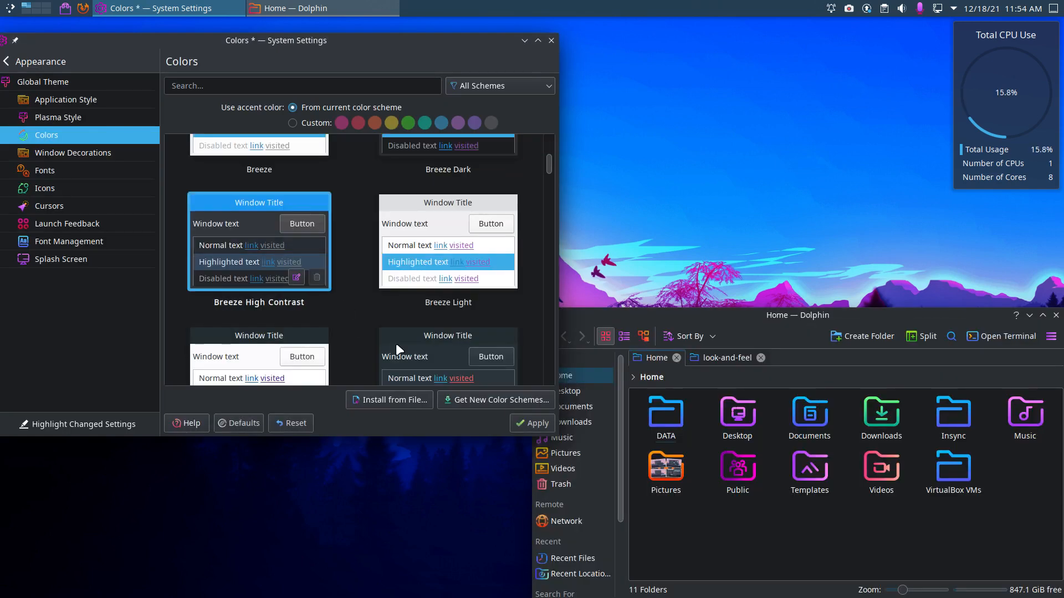
pyautogui.click(532, 424)
pyautogui.click(451, 313)
pyautogui.click(534, 424)
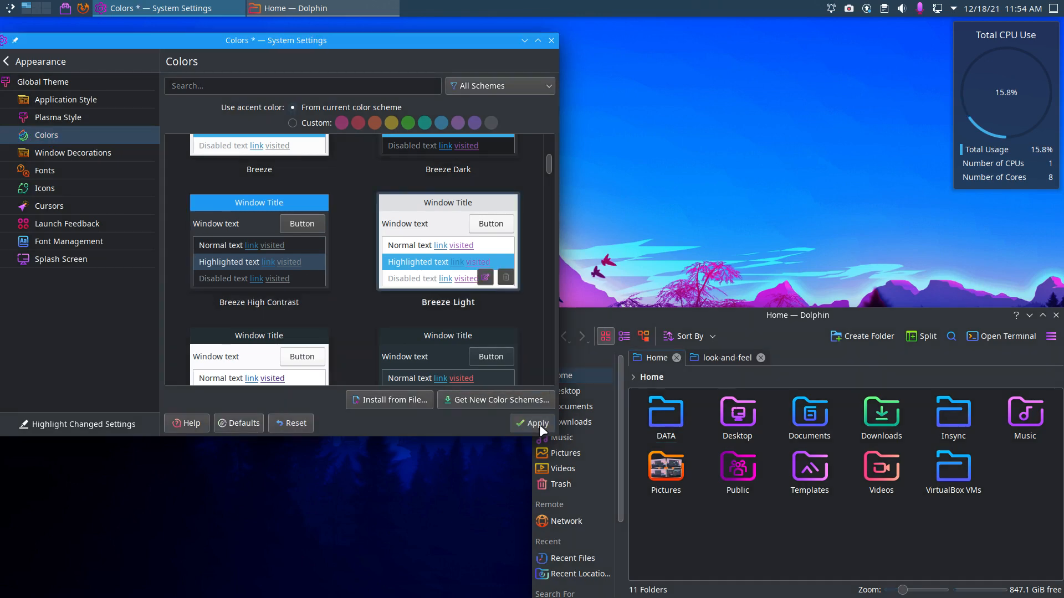
# Step: Try out the KvAdapta and KvAdaptaDark color schemes by applying each one
pyautogui.scroll(-4, 282, 291)
pyautogui.click(271, 204)
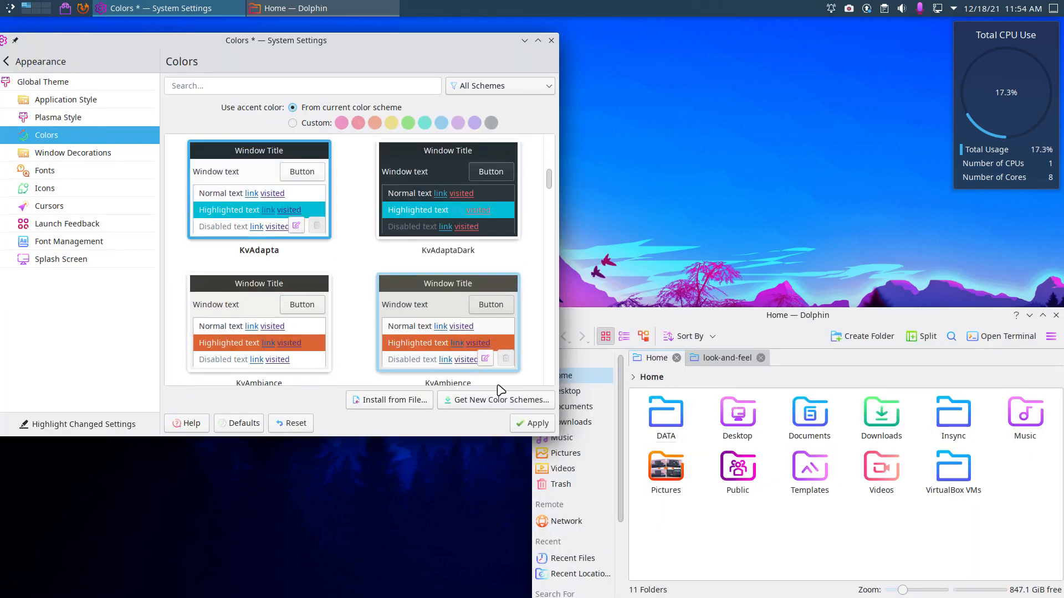
pyautogui.click(535, 424)
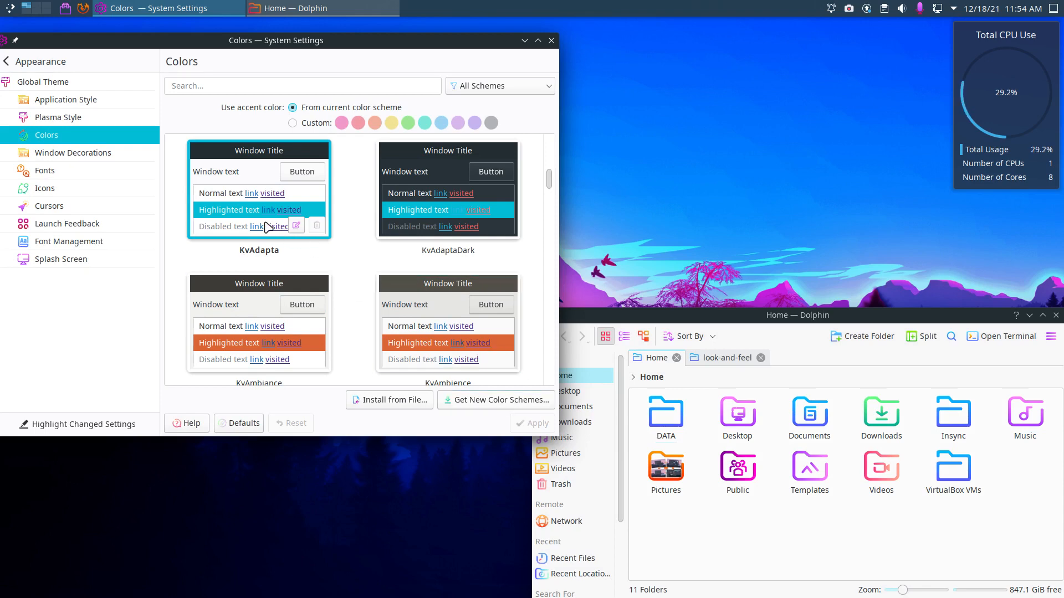
pyautogui.click(408, 201)
pyautogui.click(534, 423)
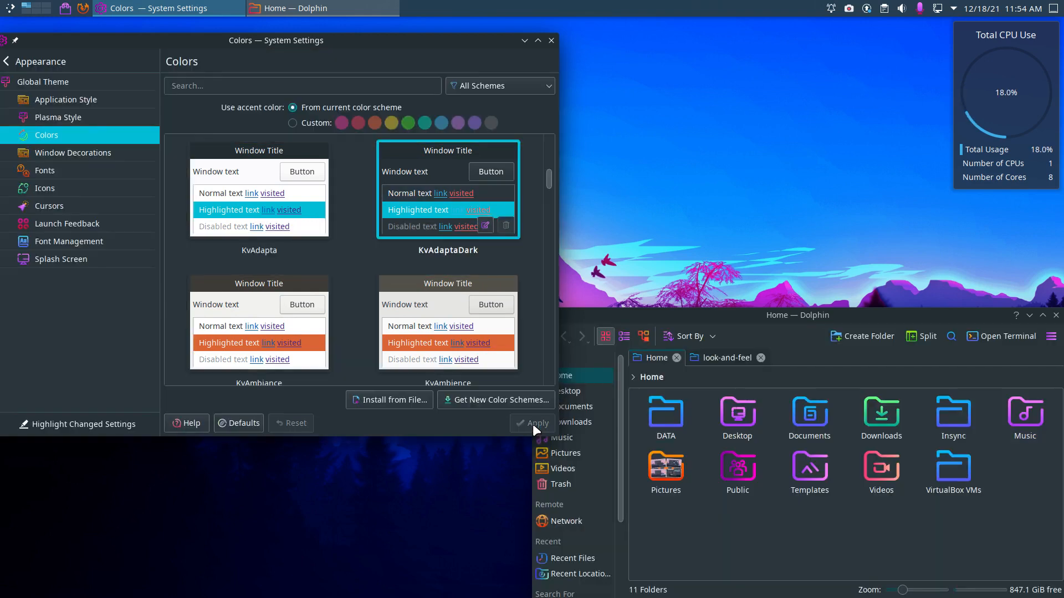
# Step: Apply the KvAmbiance color scheme, and then replace it with the KvAmbience scheme
pyautogui.click(256, 302)
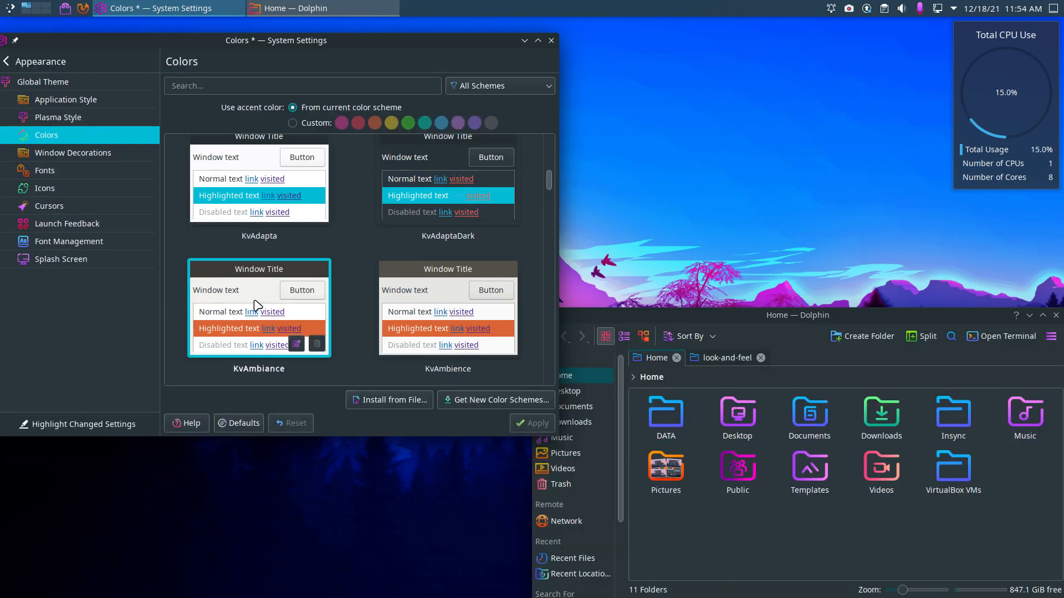
pyautogui.click(531, 423)
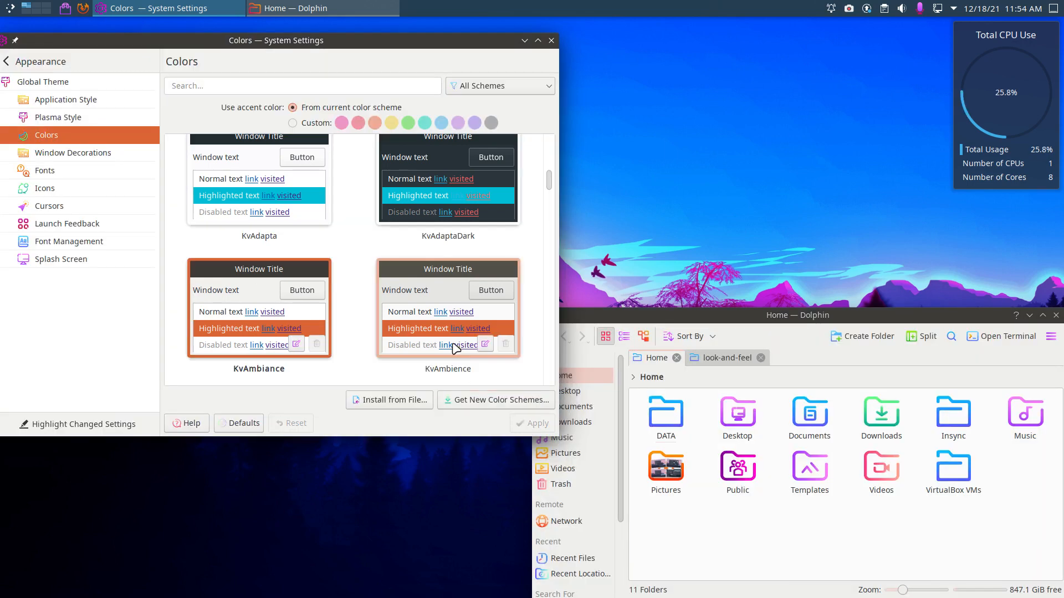
pyautogui.doubleClick(383, 336)
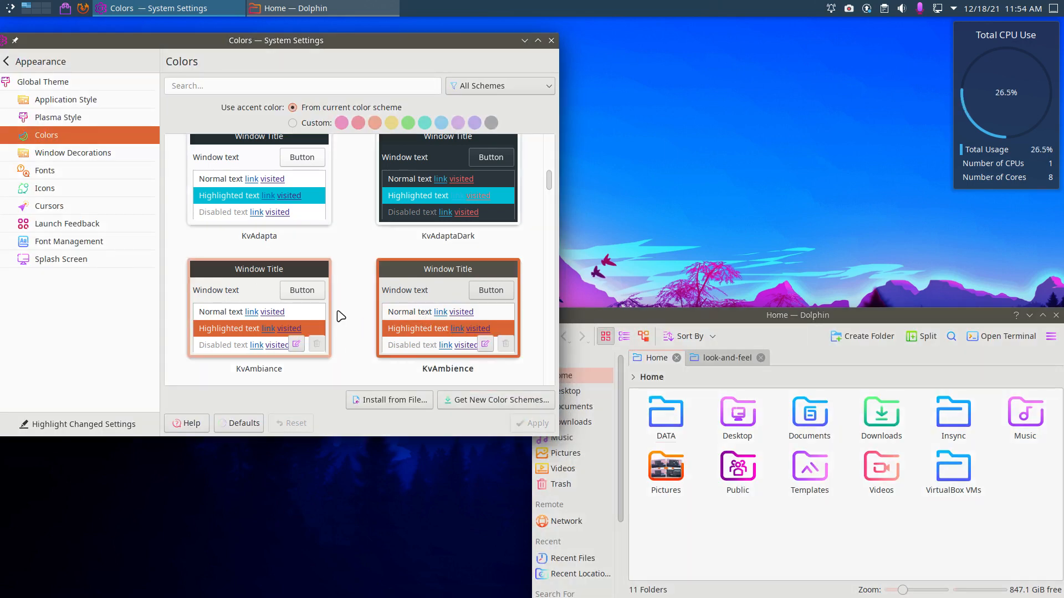
# Step: Try out the KvDarkRed and KvDark color schemes by applying each one in turn
pyautogui.scroll(-5, 338, 311)
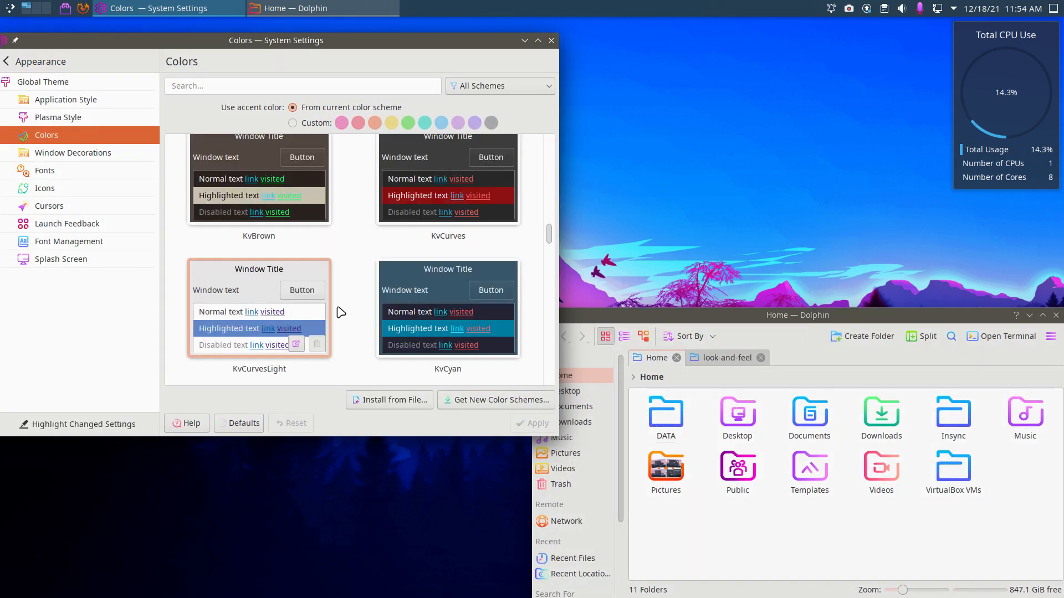
pyautogui.scroll(-3, 341, 312)
pyautogui.scroll(-3, 341, 311)
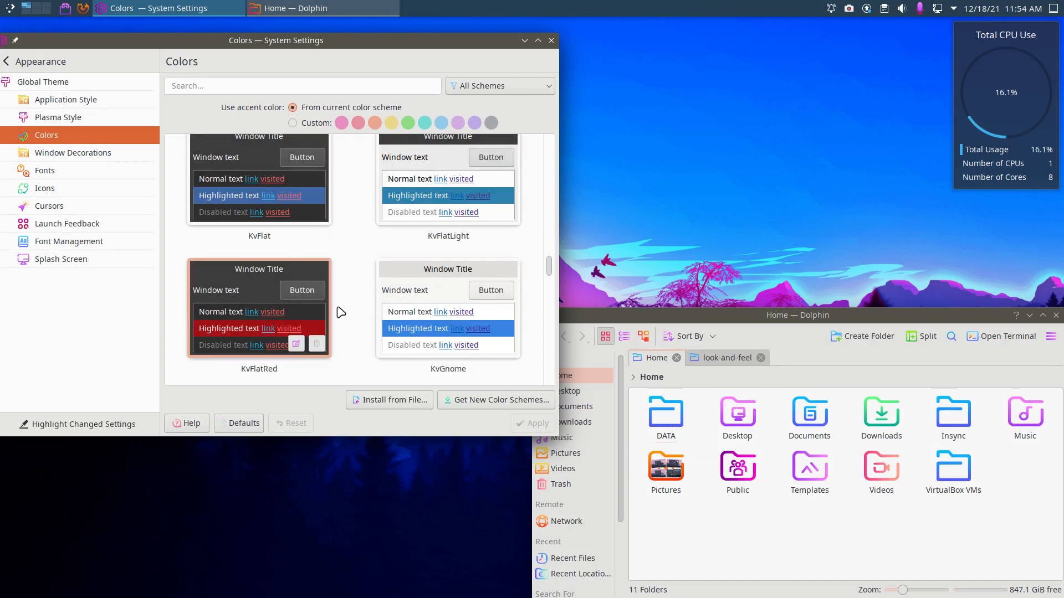
pyautogui.scroll(3, 341, 312)
pyautogui.click(438, 299)
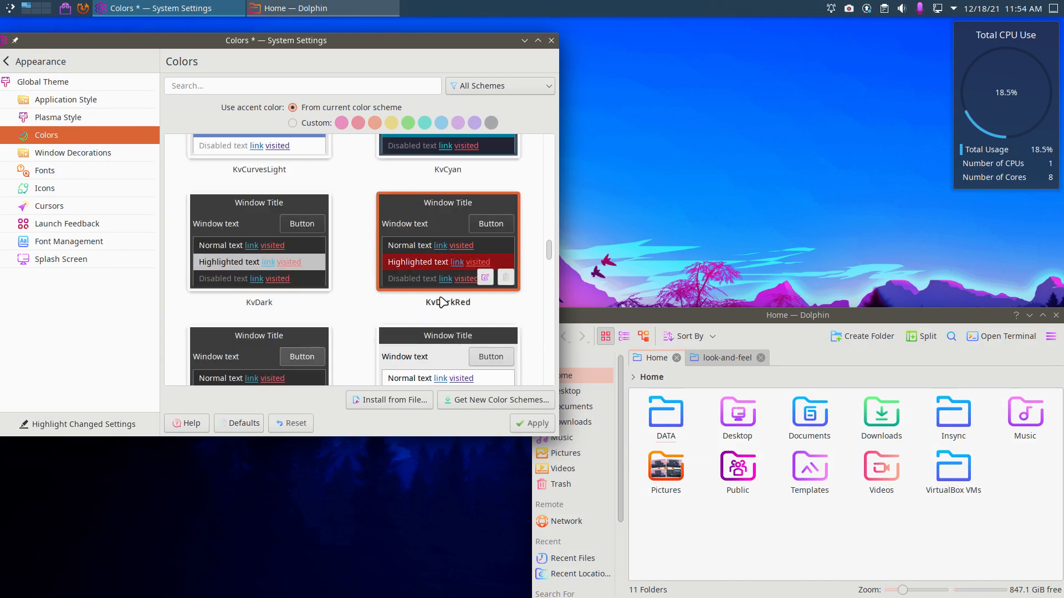
pyautogui.click(530, 424)
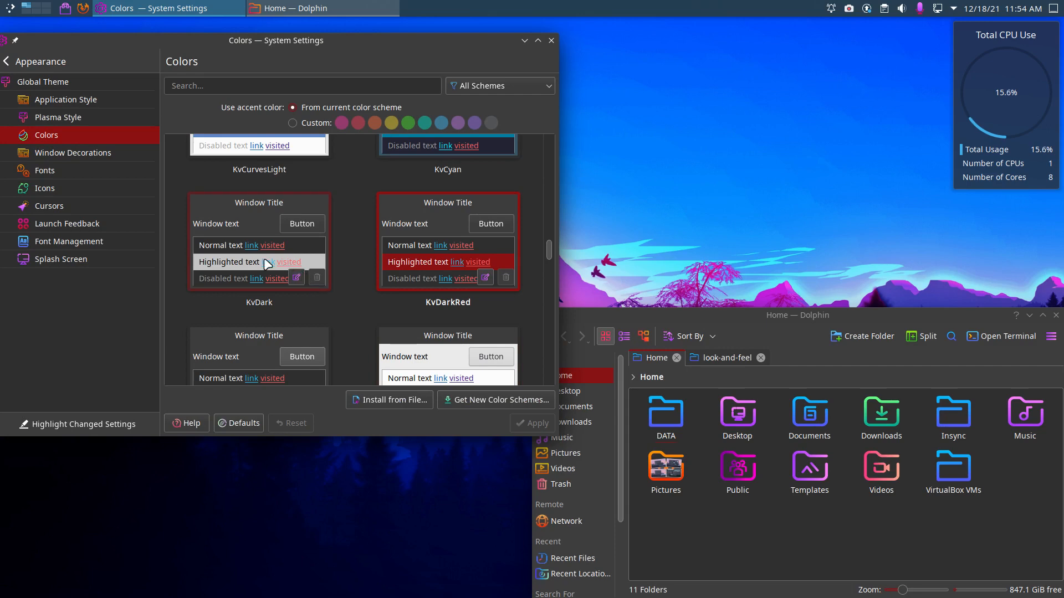
pyautogui.click(265, 262)
pyautogui.click(515, 421)
# Step: Browse further through the color schemes and apply KvSimplicityDark
pyautogui.scroll(-1, 263, 295)
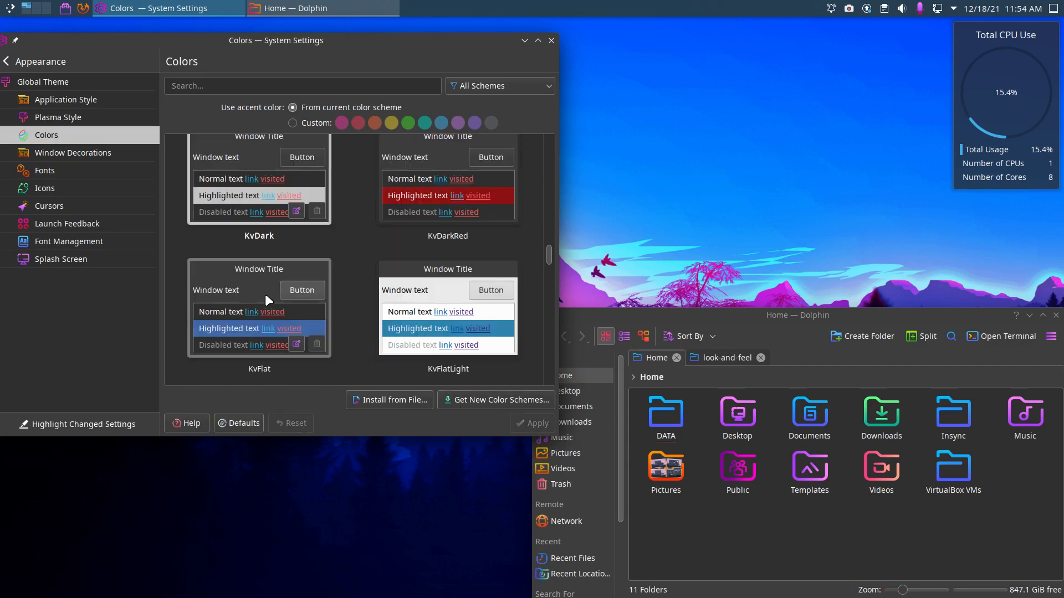
pyautogui.scroll(-3, 266, 294)
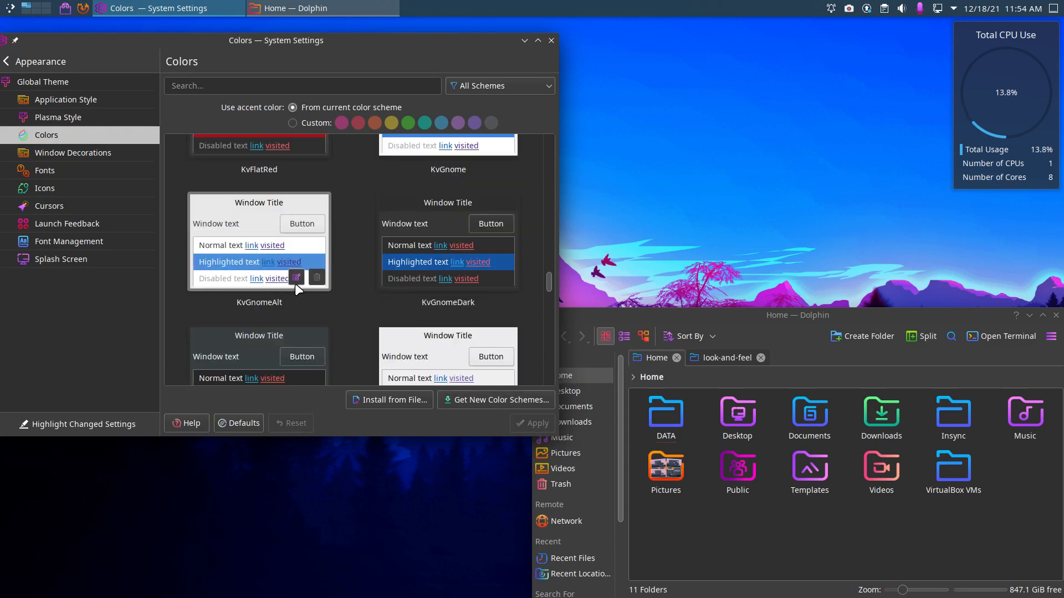
pyautogui.scroll(-5, 330, 307)
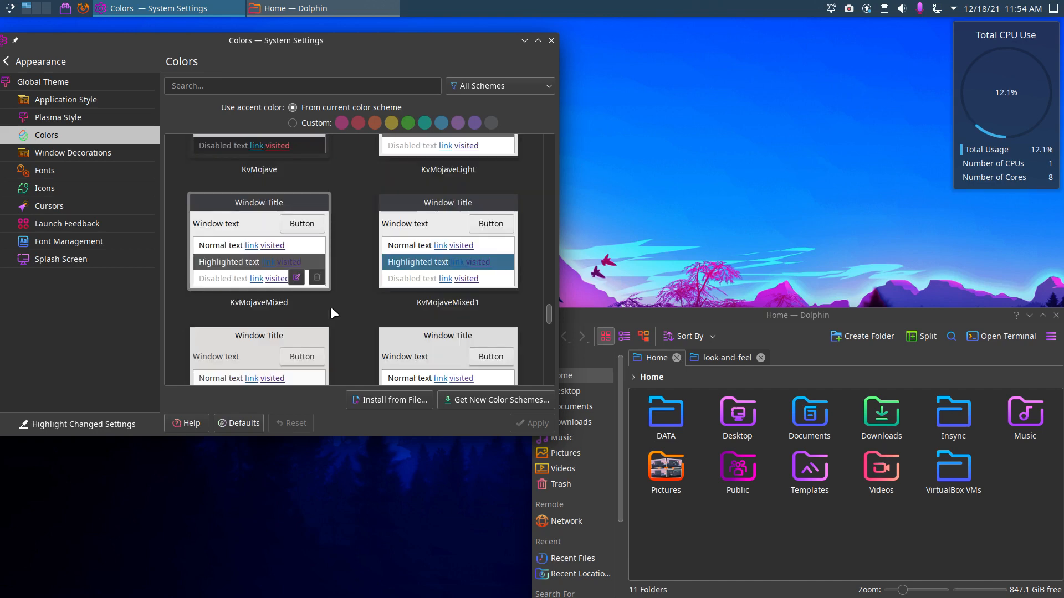
pyautogui.scroll(-3, 331, 309)
pyautogui.scroll(1, 331, 309)
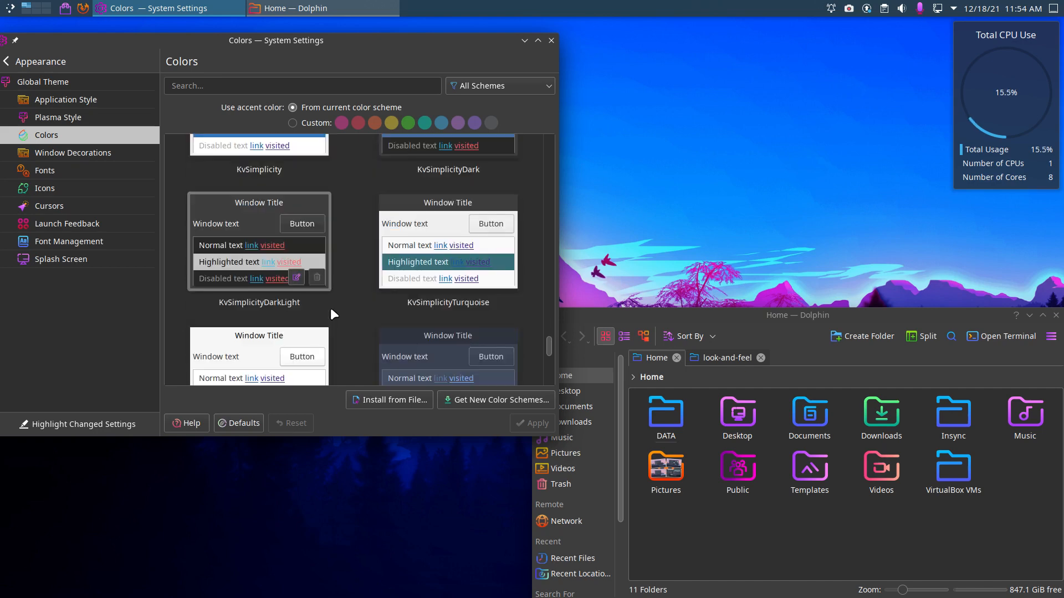
pyautogui.click(425, 269)
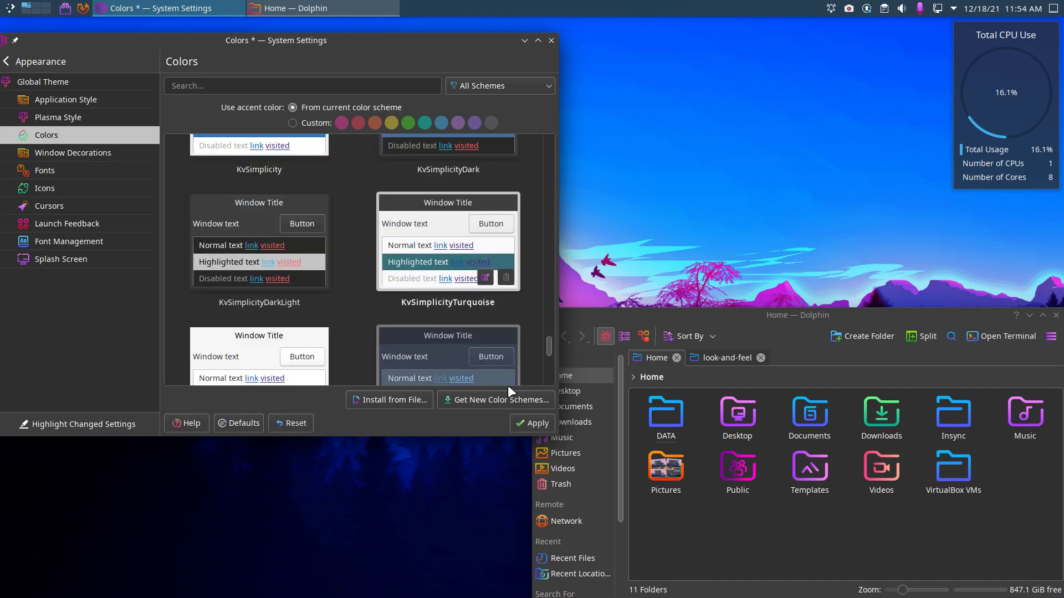
pyautogui.click(440, 145)
pyautogui.click(533, 422)
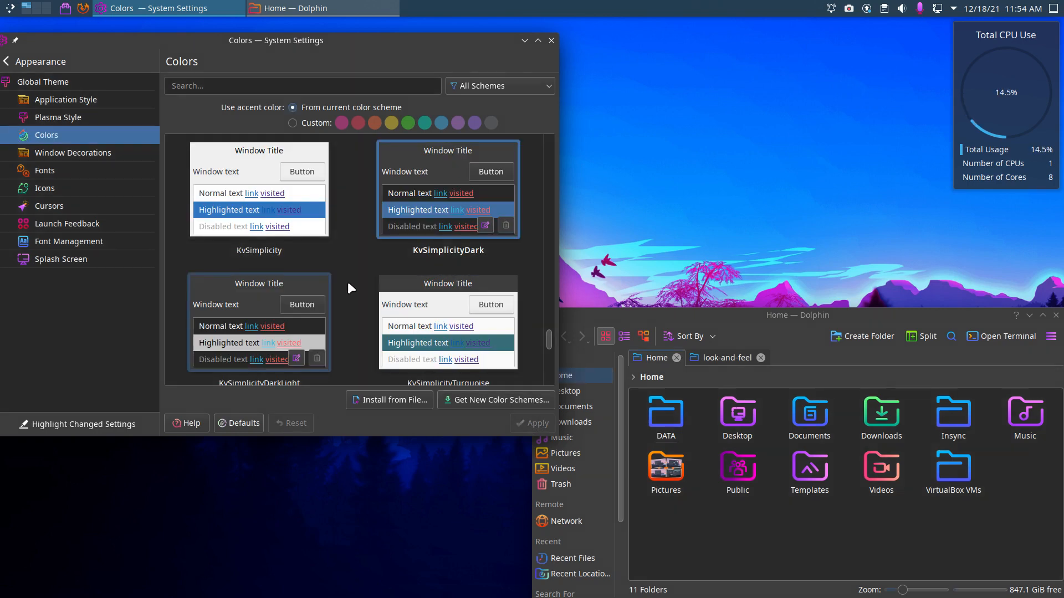
# Step: Apply the Nordic color scheme, and then replace it with the Nordic-Darker scheme
pyautogui.scroll(-4, 347, 281)
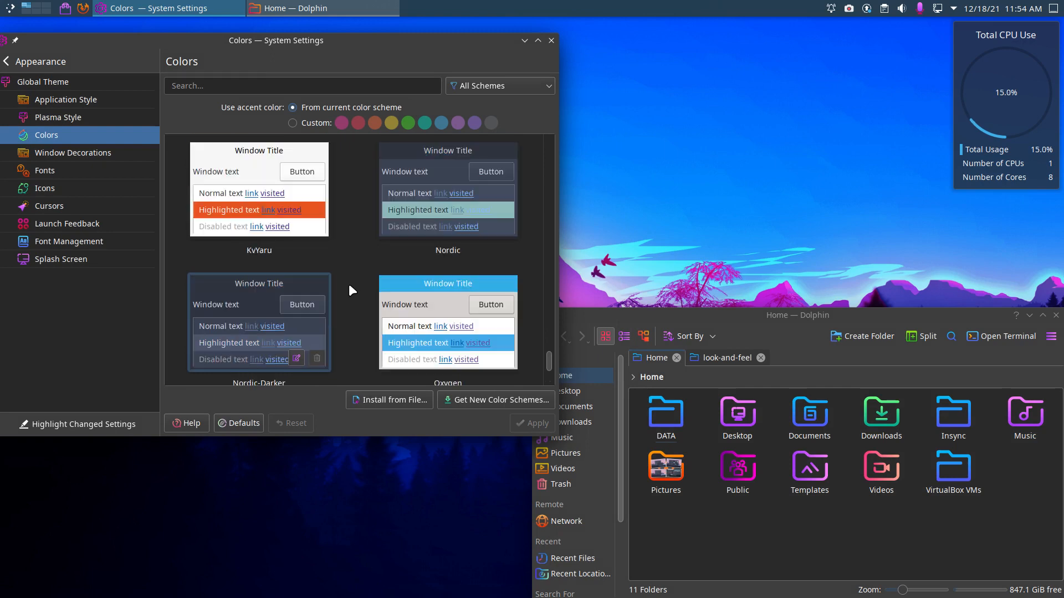
pyautogui.click(420, 214)
pyautogui.click(530, 423)
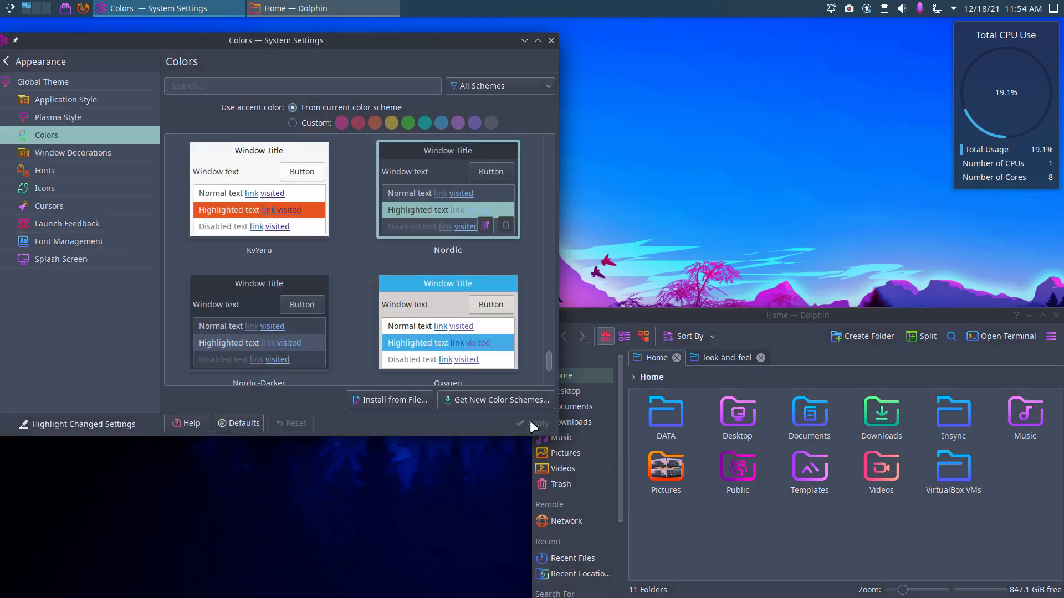
pyautogui.scroll(-2, 321, 348)
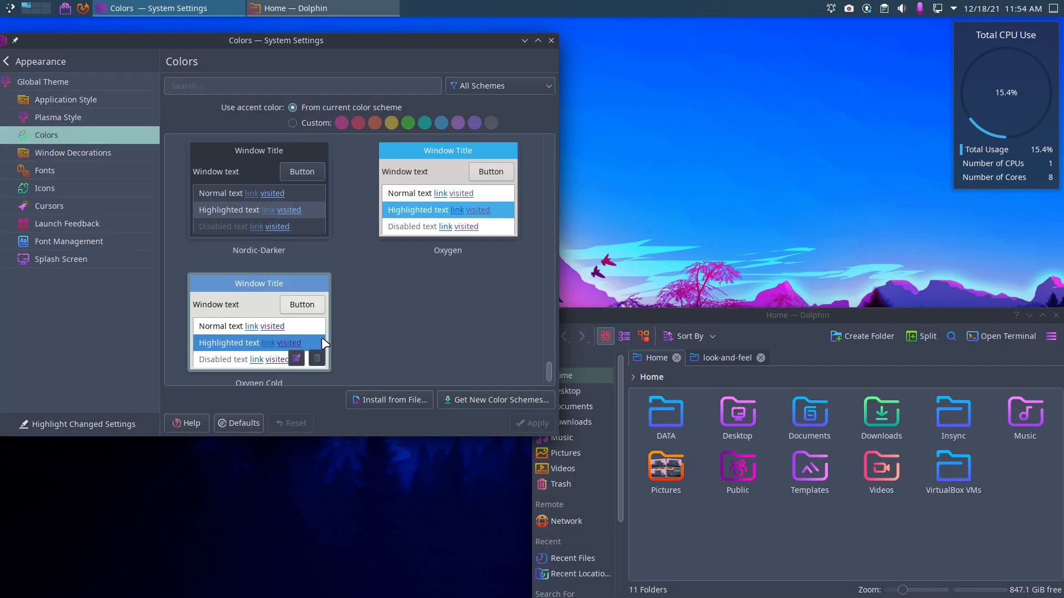
pyautogui.click(245, 240)
pyautogui.click(526, 422)
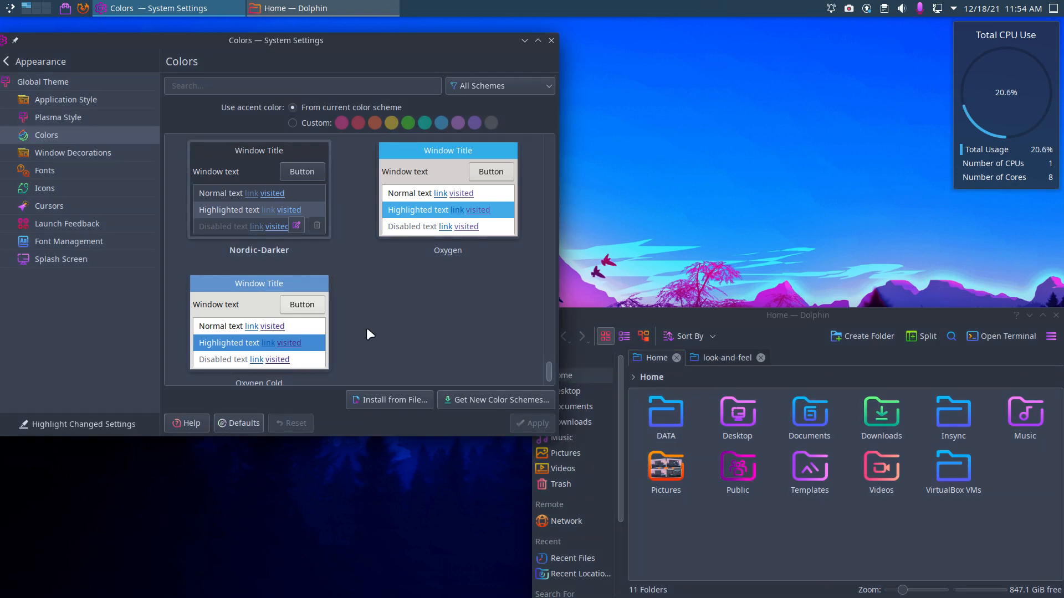
pyautogui.scroll(-1, 367, 330)
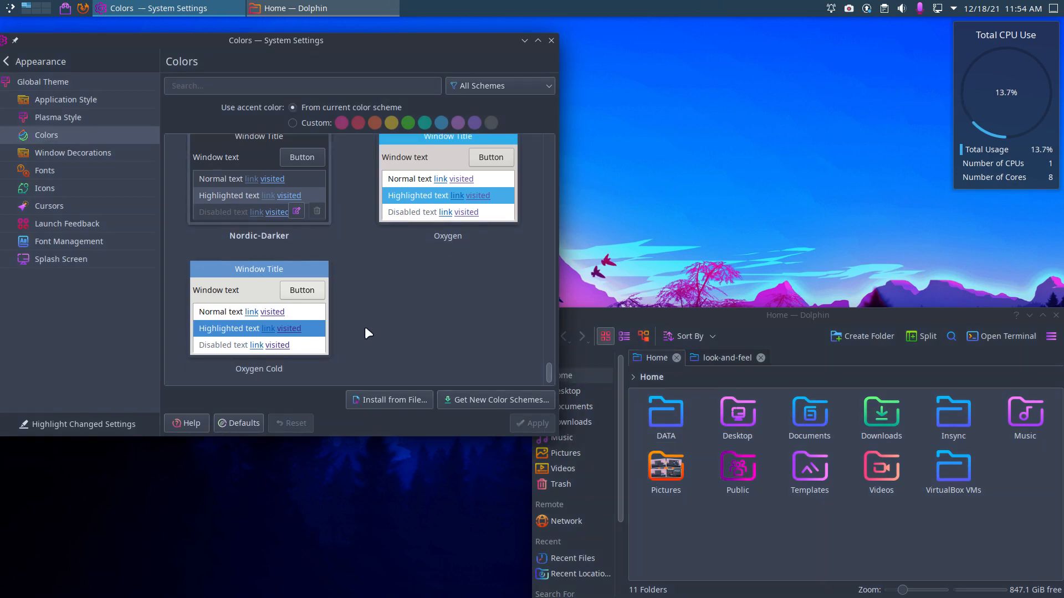
# Step: Reapply the Breeze window decoration, and then apply the Nordic decoration and bring the Dolphin window forward to view its title bar
pyautogui.click(86, 148)
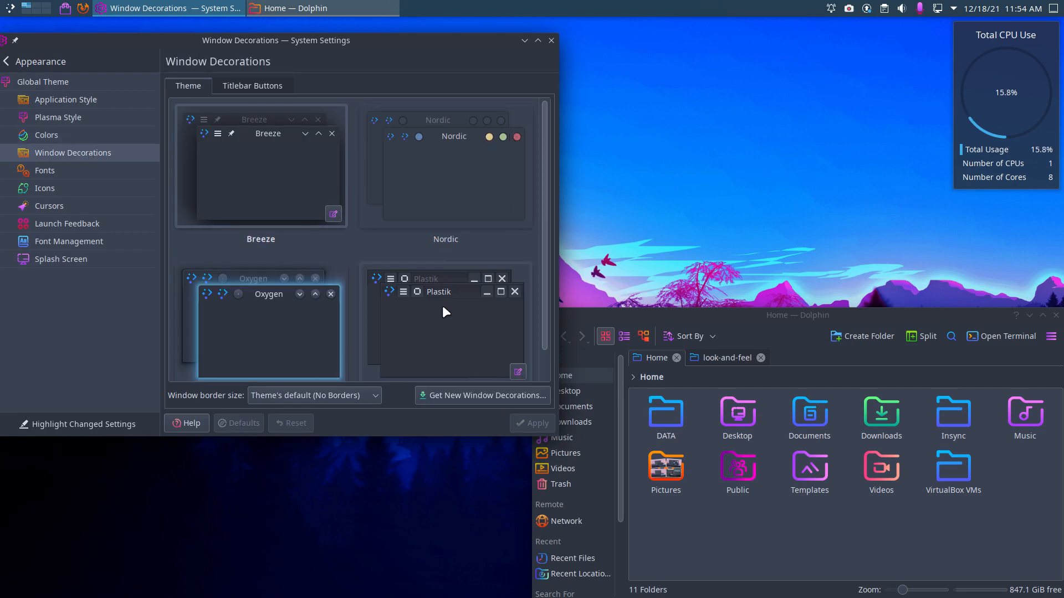
pyautogui.scroll(-1, 467, 377)
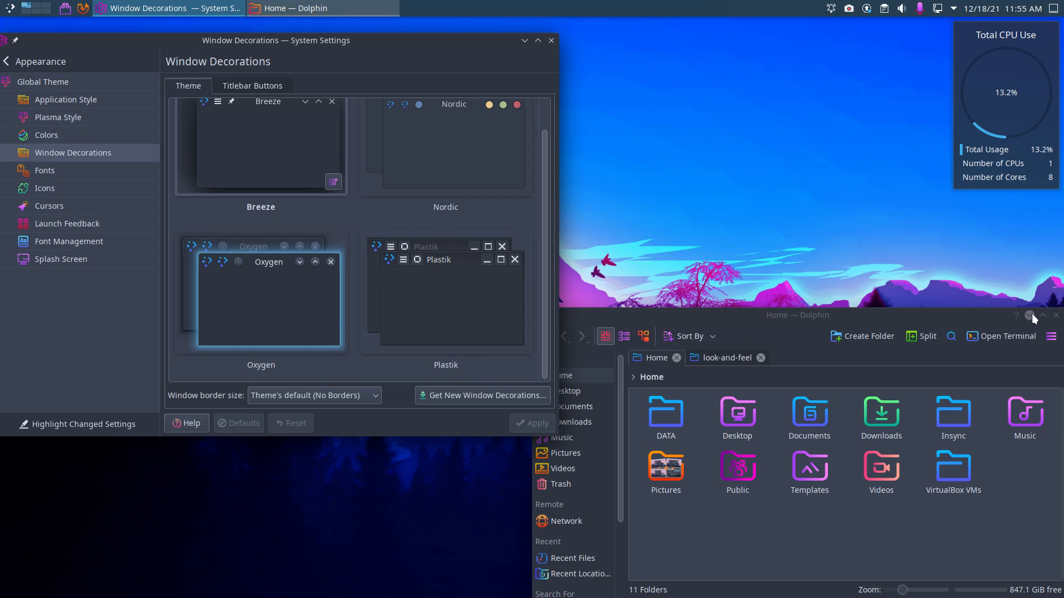
pyautogui.click(285, 301)
pyautogui.click(291, 183)
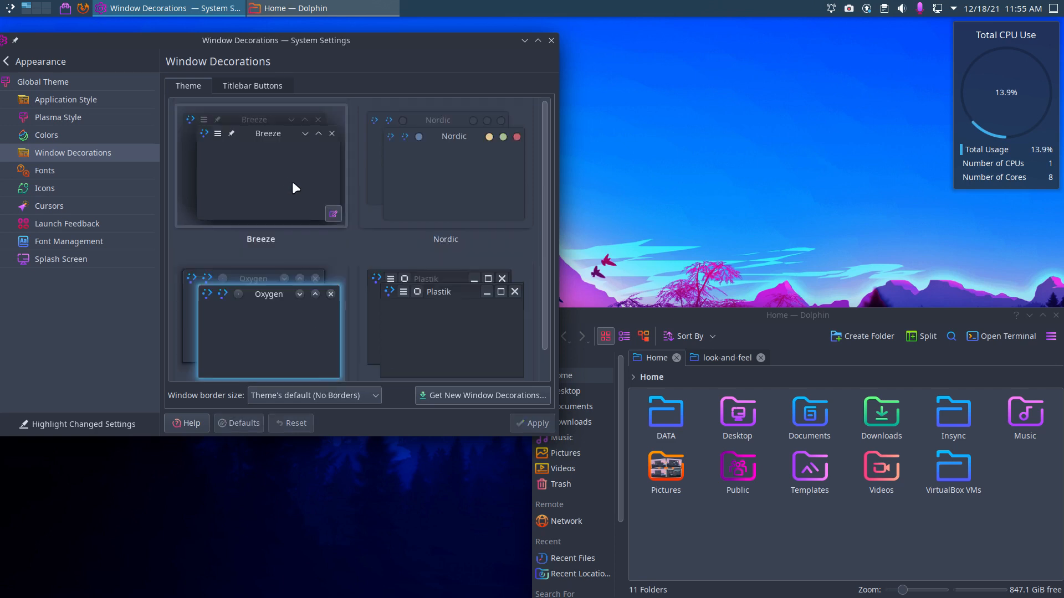
pyautogui.click(527, 422)
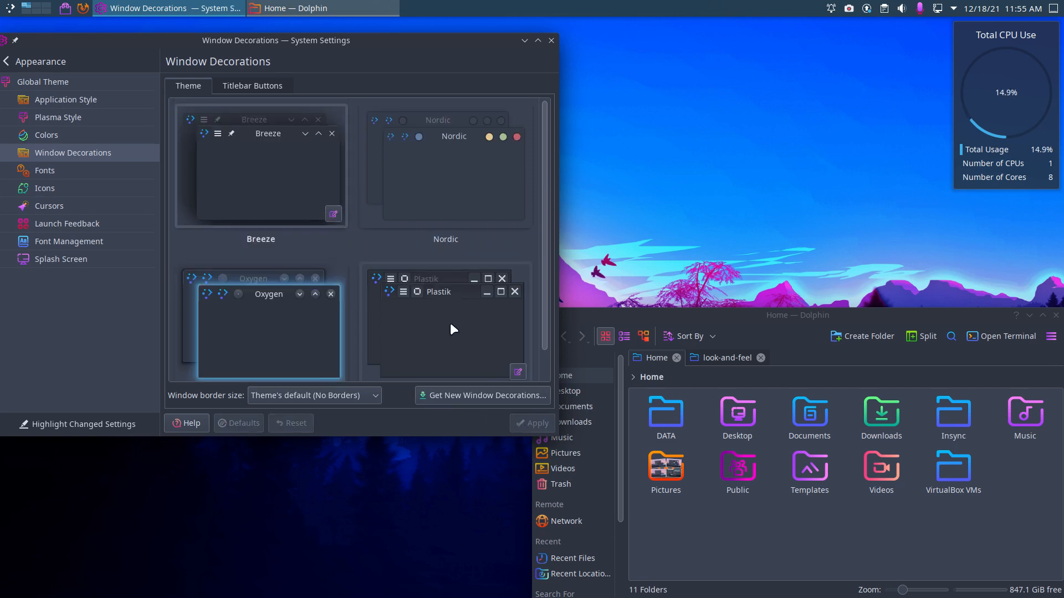
pyautogui.click(437, 198)
pyautogui.click(533, 419)
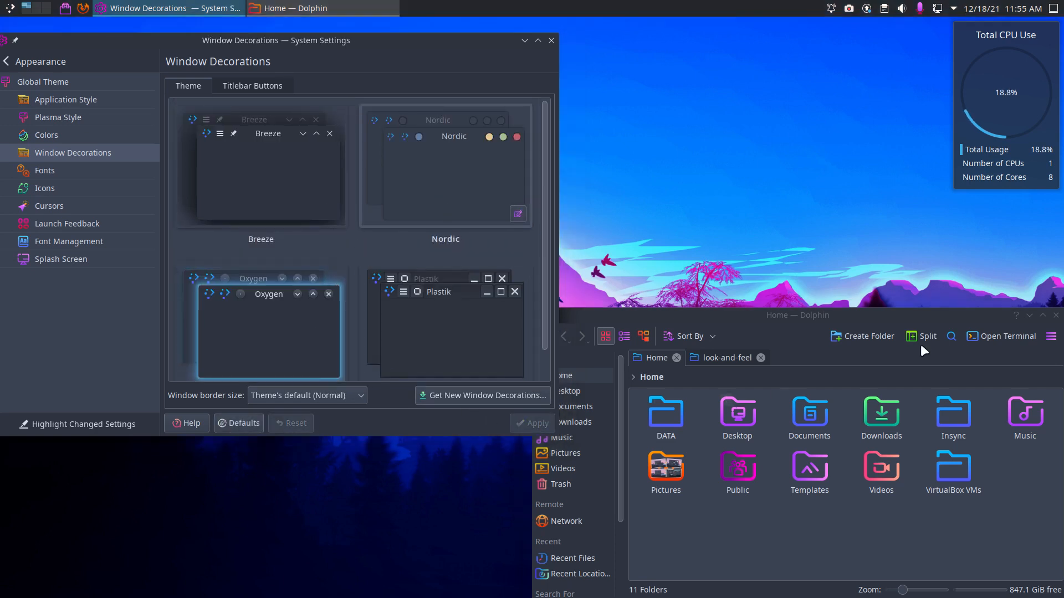
pyautogui.click(872, 533)
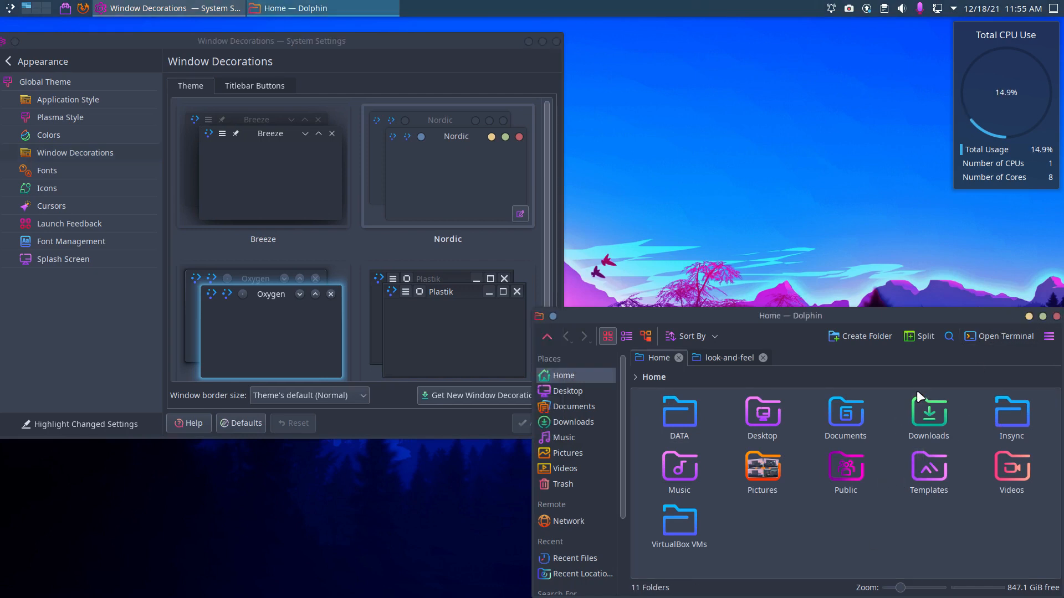
# Step: Look through the Fonts, Icons and Cursors appearance settings
pyautogui.click(78, 169)
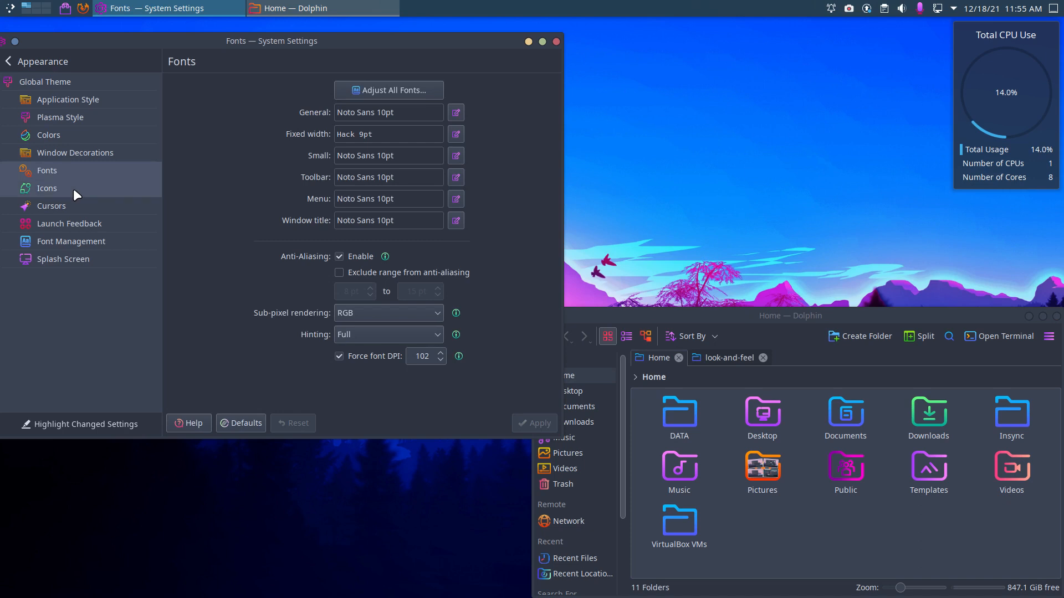
pyautogui.click(73, 189)
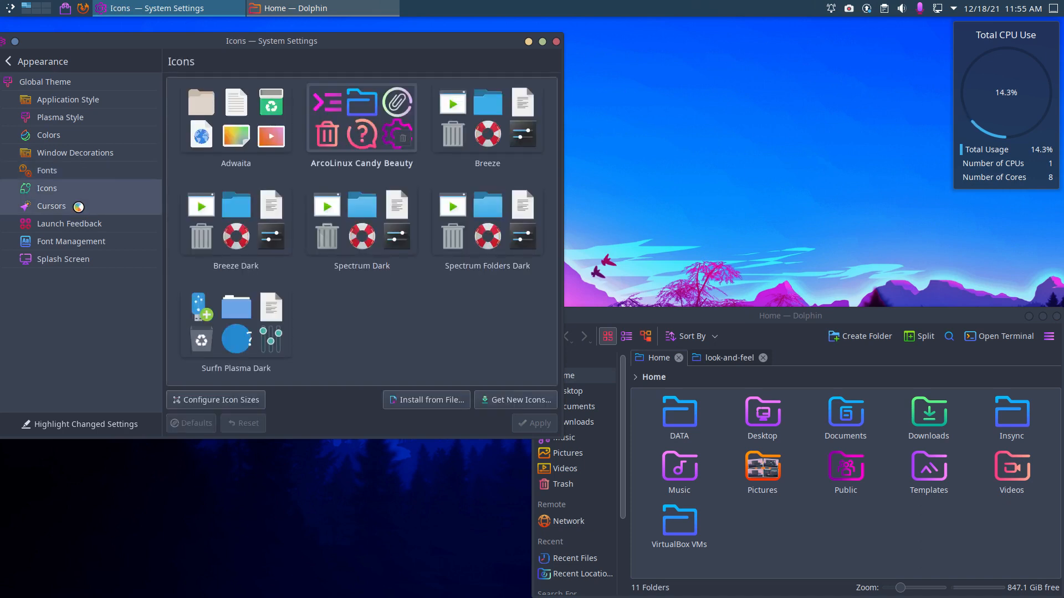
pyautogui.click(77, 205)
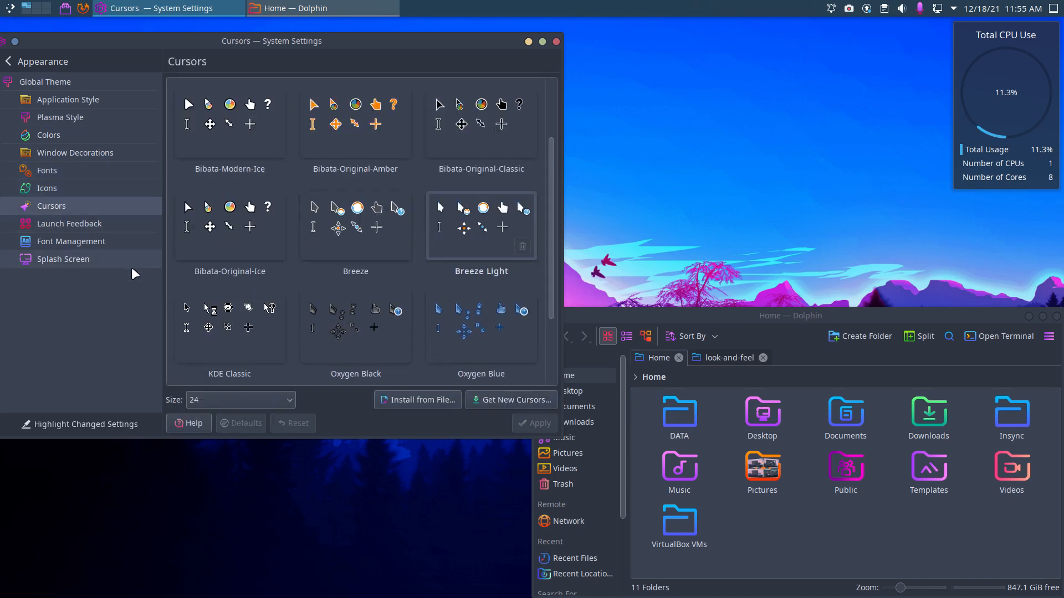
# Step: Close System Settings and move the Dolphin window to the middle of the desktop
pyautogui.click(556, 42)
pyautogui.moveTo(746, 309); pyautogui.dragTo(388, 56)
# Step: Open the full audio configuration from the volume control, examine the playback and recording devices, and close it
pyautogui.click(902, 8)
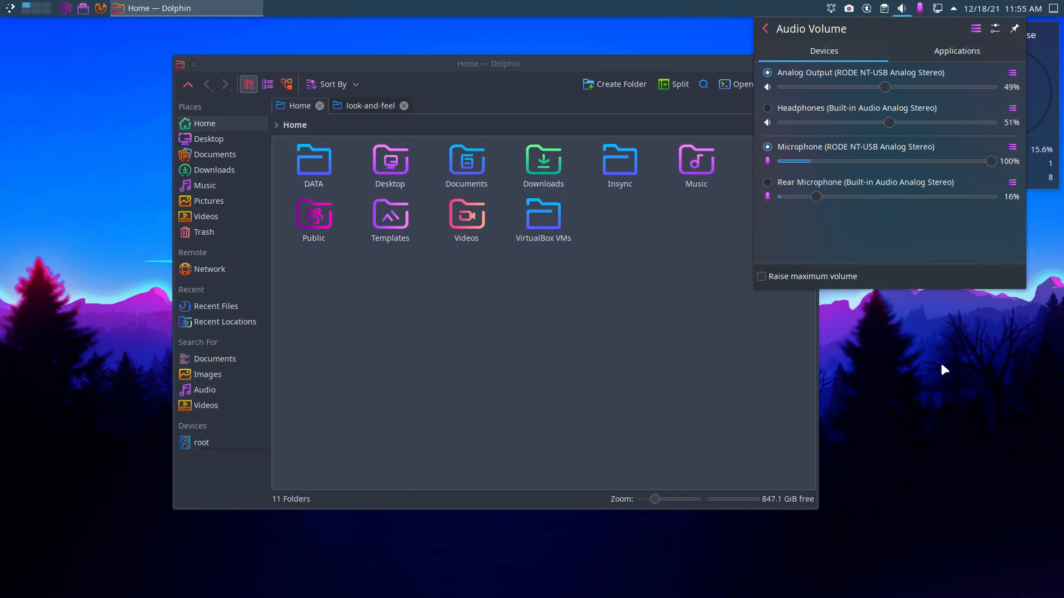
pyautogui.click(975, 28)
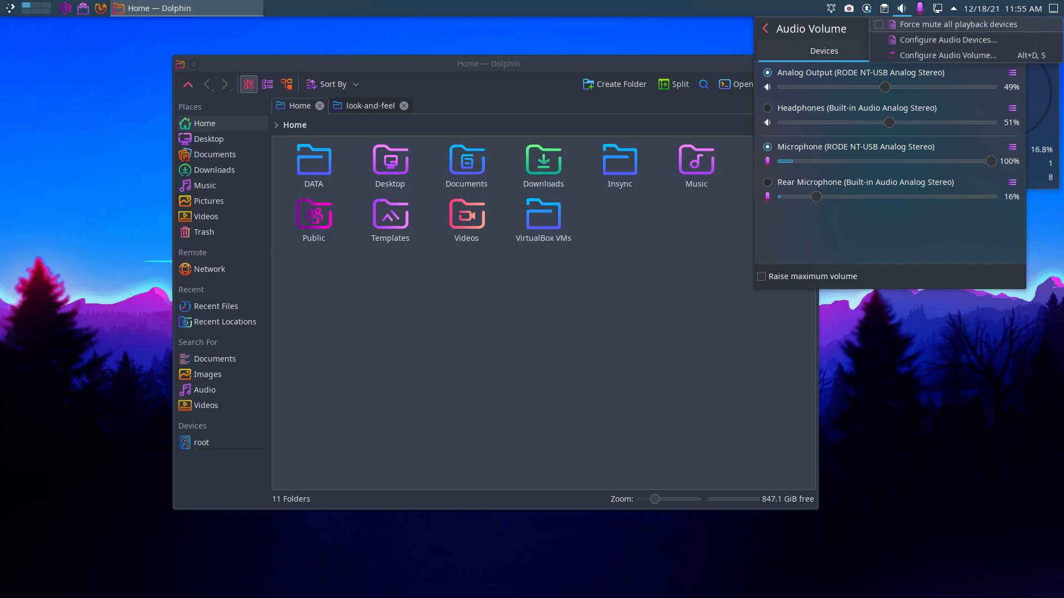
pyautogui.click(928, 54)
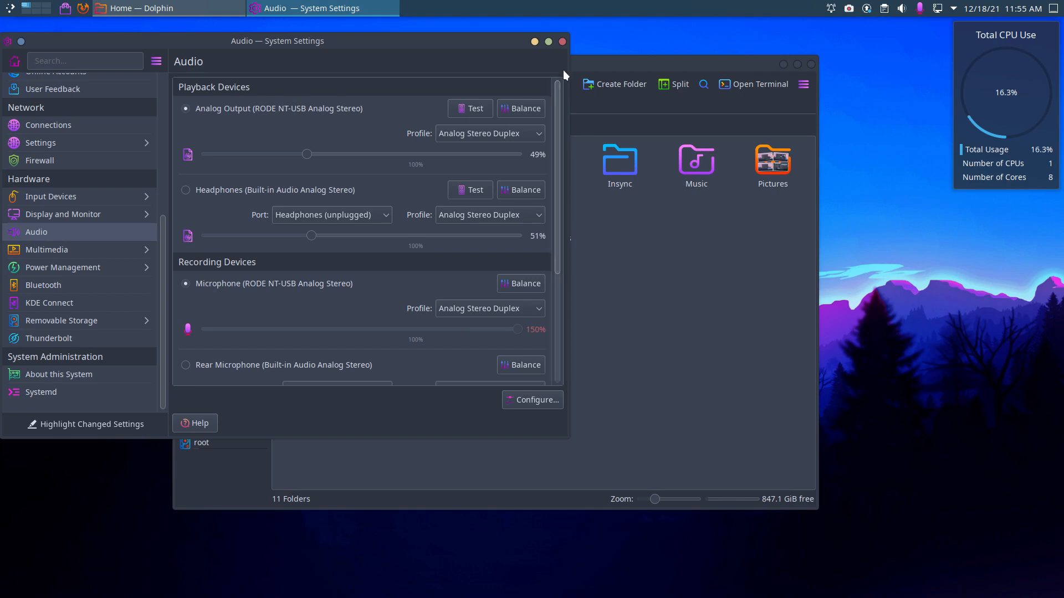
pyautogui.click(562, 41)
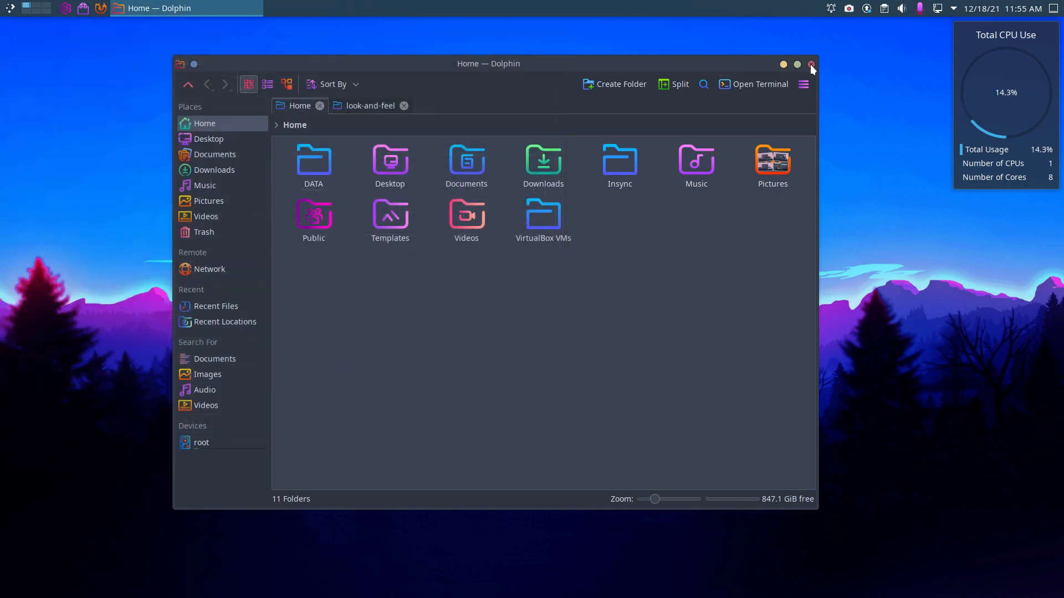
# Step: Close Dolphin and remove the Total CPU Use widget from the desktop
pyautogui.click(810, 65)
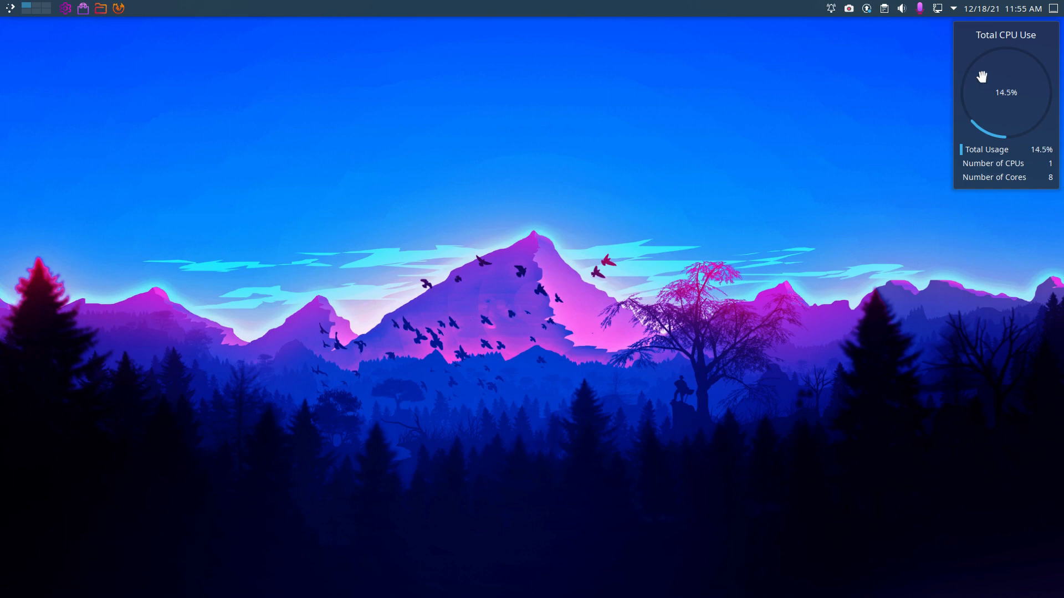
pyautogui.moveTo(978, 74)
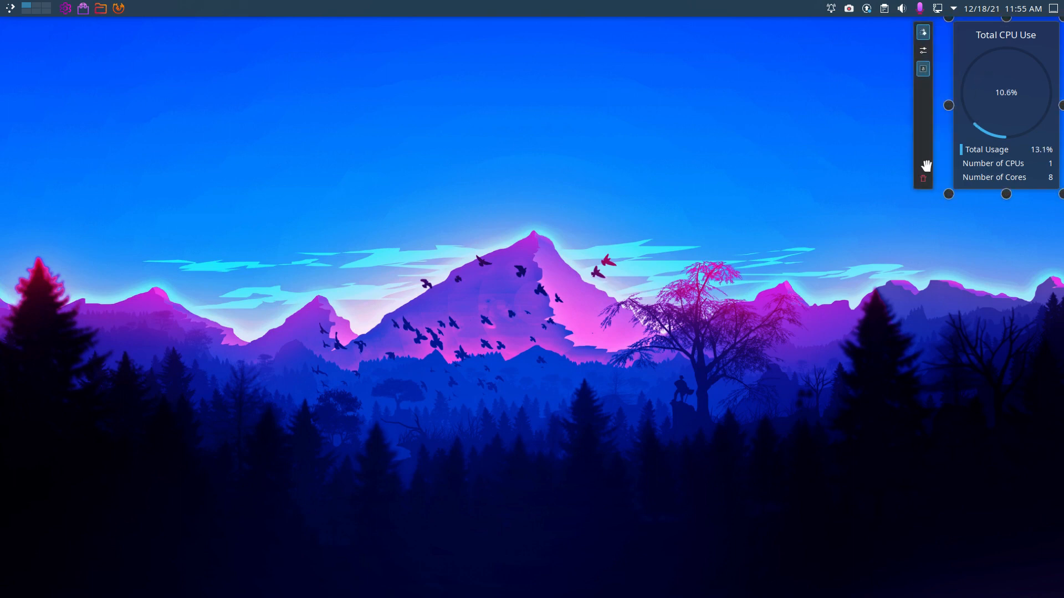
pyautogui.click(921, 181)
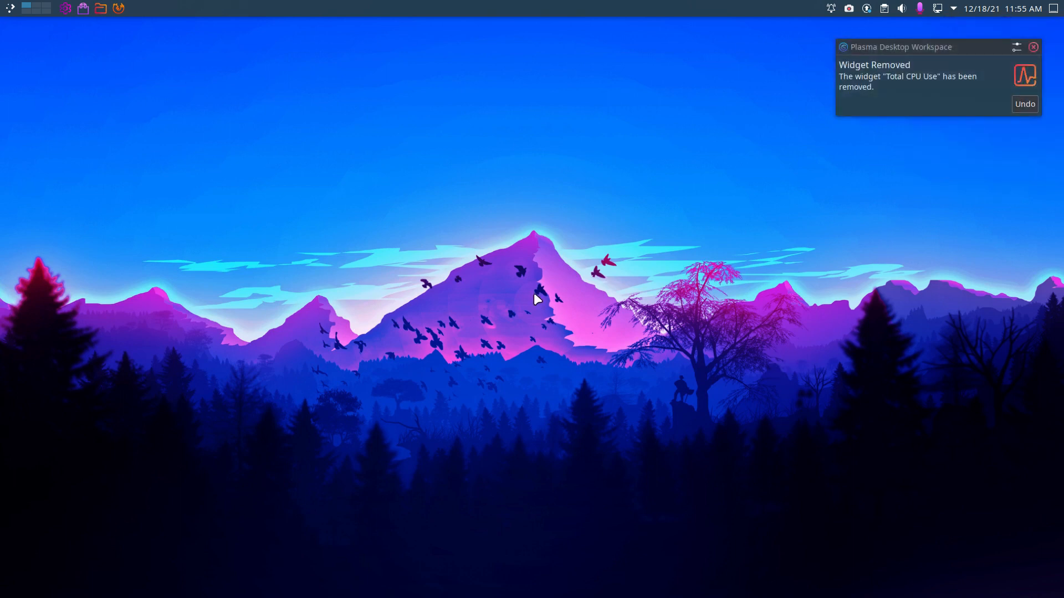